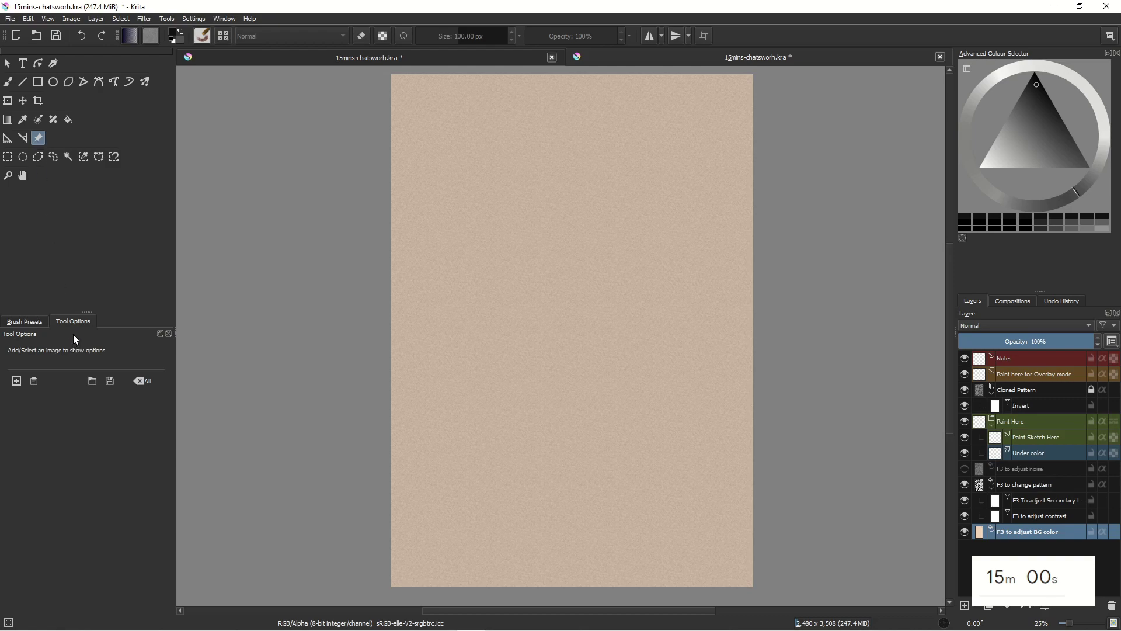
Add the photo IMG_4764.jpg to the document as a reference image
{"action": "left_click", "coordinate": [16, 382]}
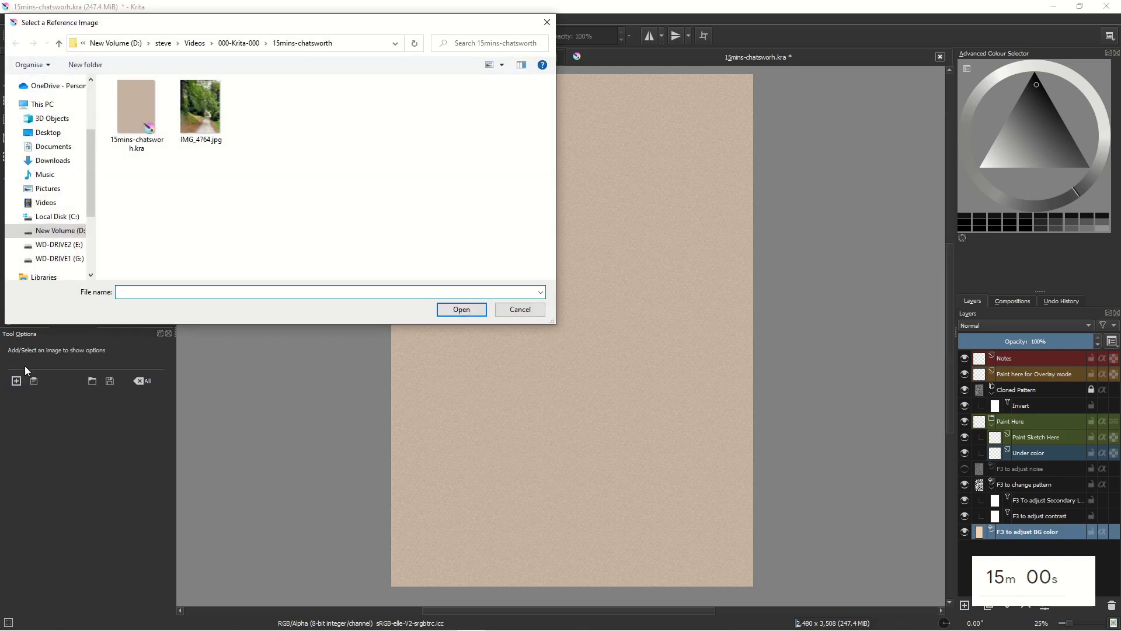
{"action": "left_click", "coordinate": [212, 105]}
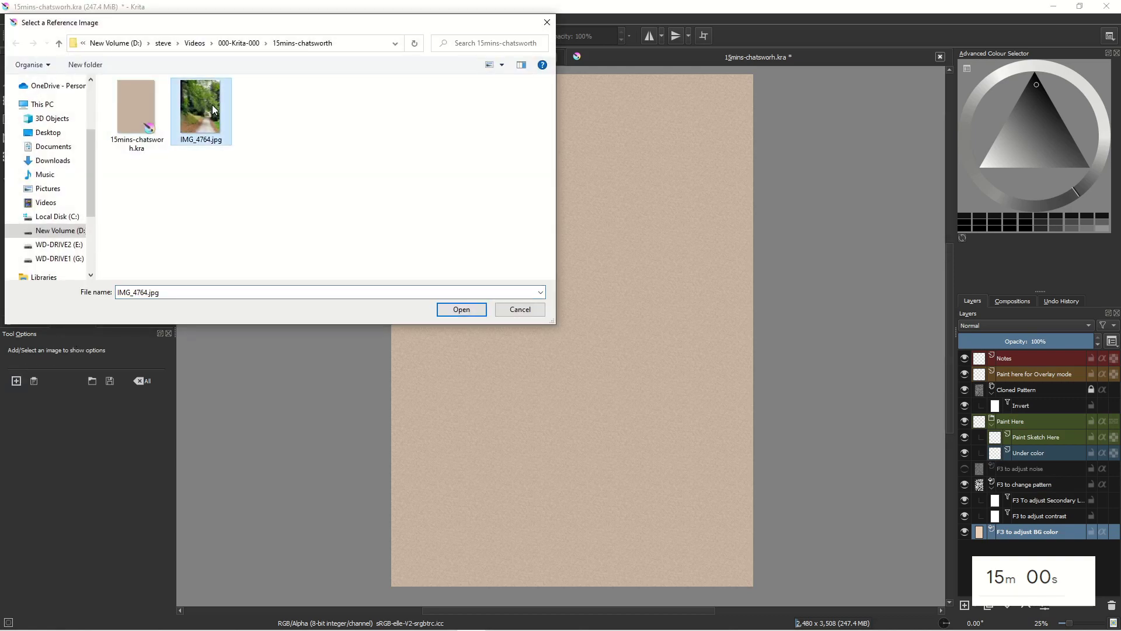
{"action": "left_click", "coordinate": [460, 310]}
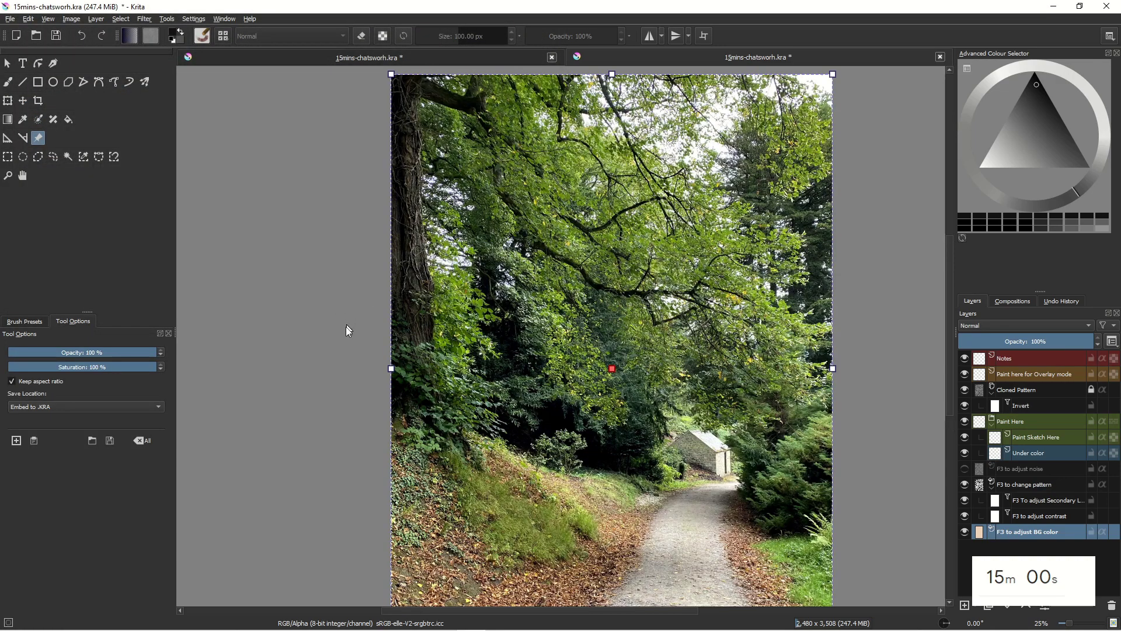
Scale the reference photo down proportionally to slightly less than the canvas height and place it overlapping the canvas's right edge
{"action": "left_click_drag", "start_coordinate": [391, 74], "coordinate": [441, 119]}
{"action": "left_click_drag", "start_coordinate": [575, 194], "coordinate": [676, 130]}
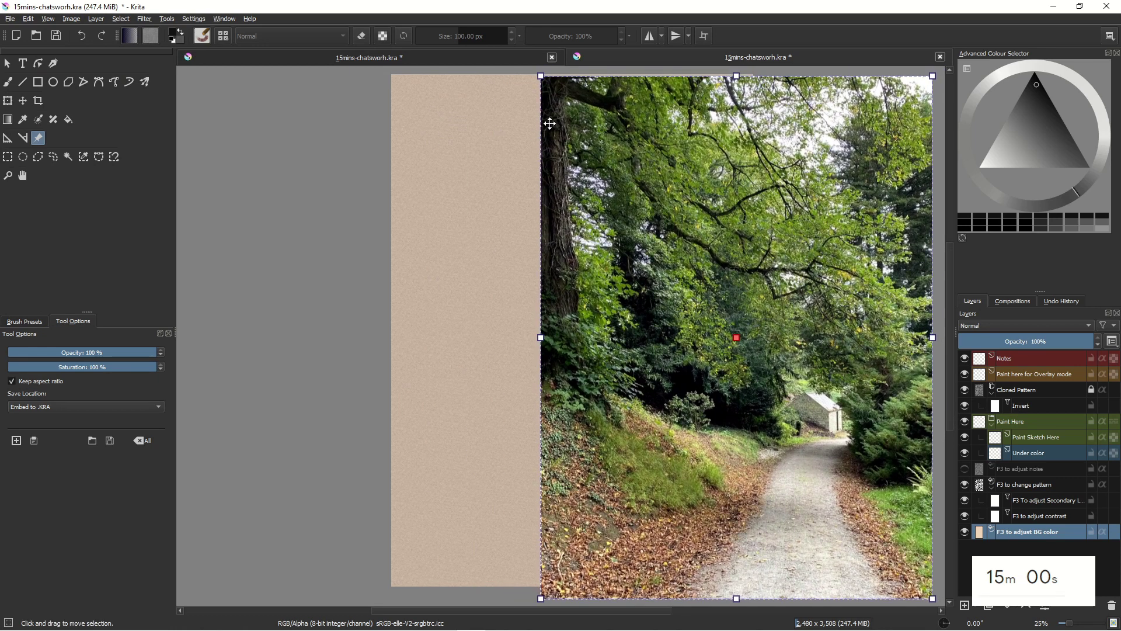
{"action": "left_click_drag", "start_coordinate": [541, 75], "coordinate": [577, 123]}
{"action": "left_click_drag", "start_coordinate": [712, 167], "coordinate": [712, 129]}
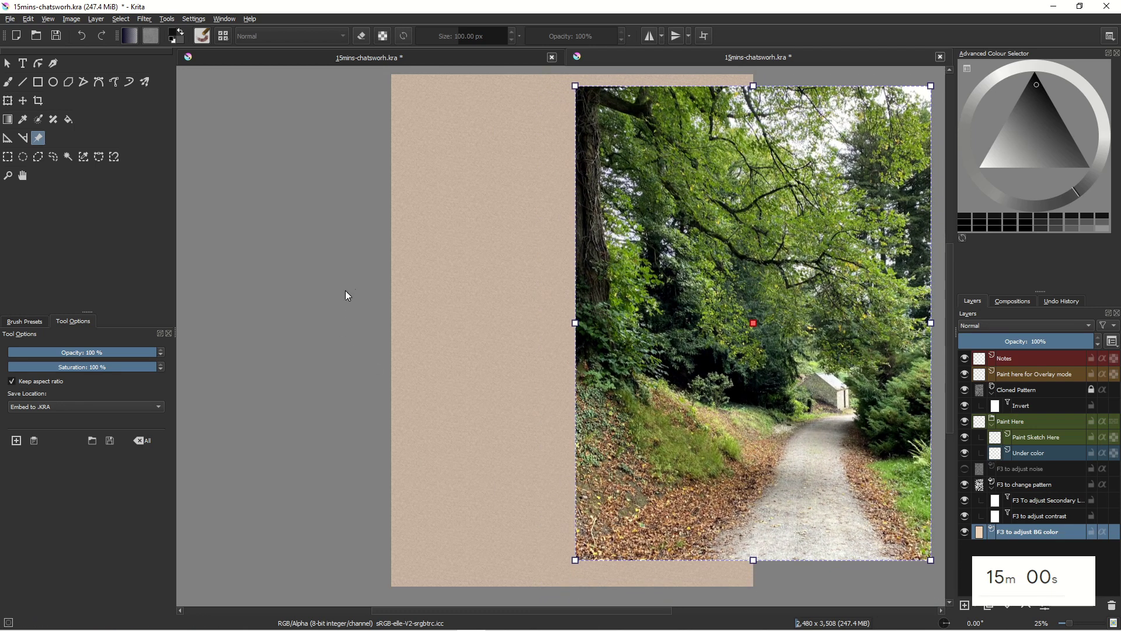
{"action": "left_click", "coordinate": [312, 260]}
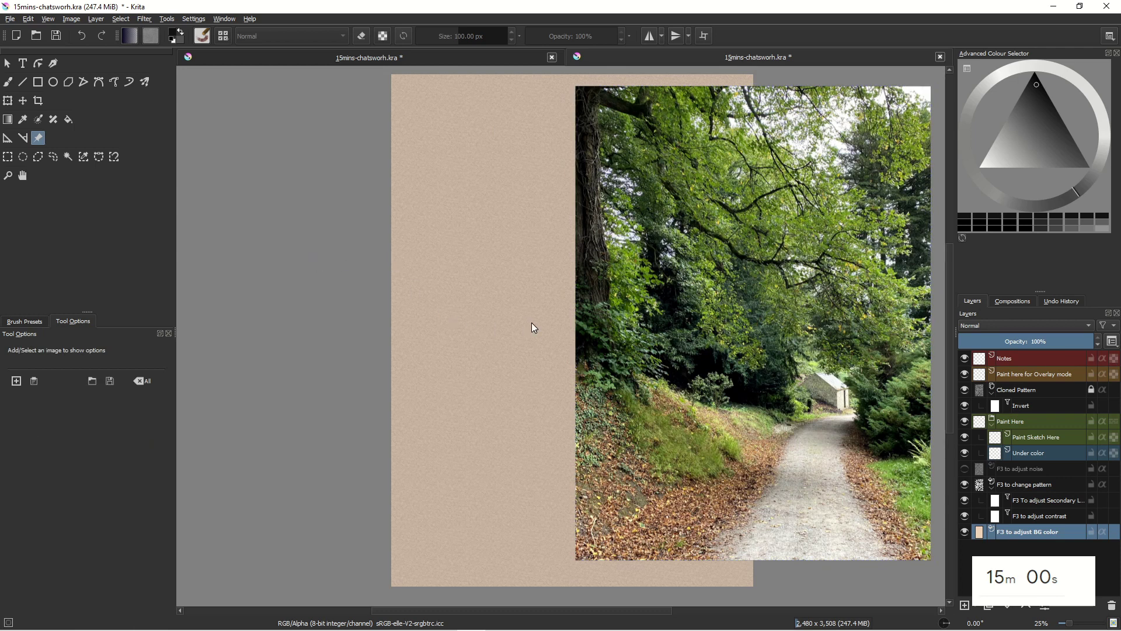
{"action": "mouse_move", "coordinate": [524, 322]}
{"action": "left_mouse_down"}
{"action": "mouse_move", "coordinate": [458, 329]}
{"action": "mouse_move", "coordinate": [488, 329]}
{"action": "mouse_move", "coordinate": [498, 308]}
{"action": "mouse_move", "coordinate": [539, 308]}
{"action": "left_mouse_up"}
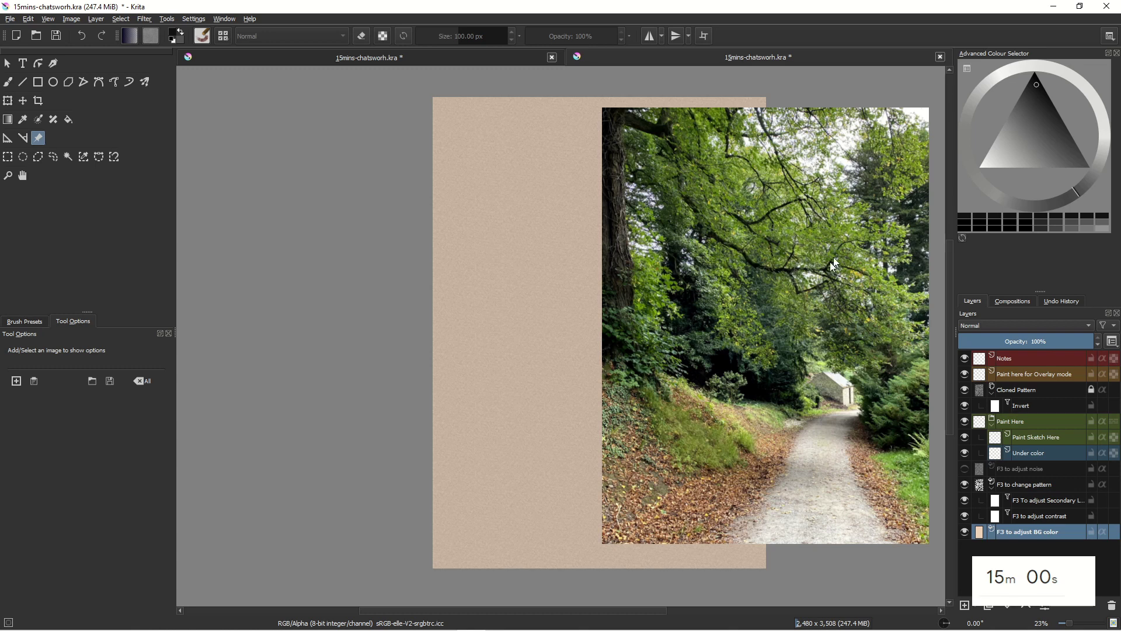
{"action": "left_click", "coordinate": [7, 63]}
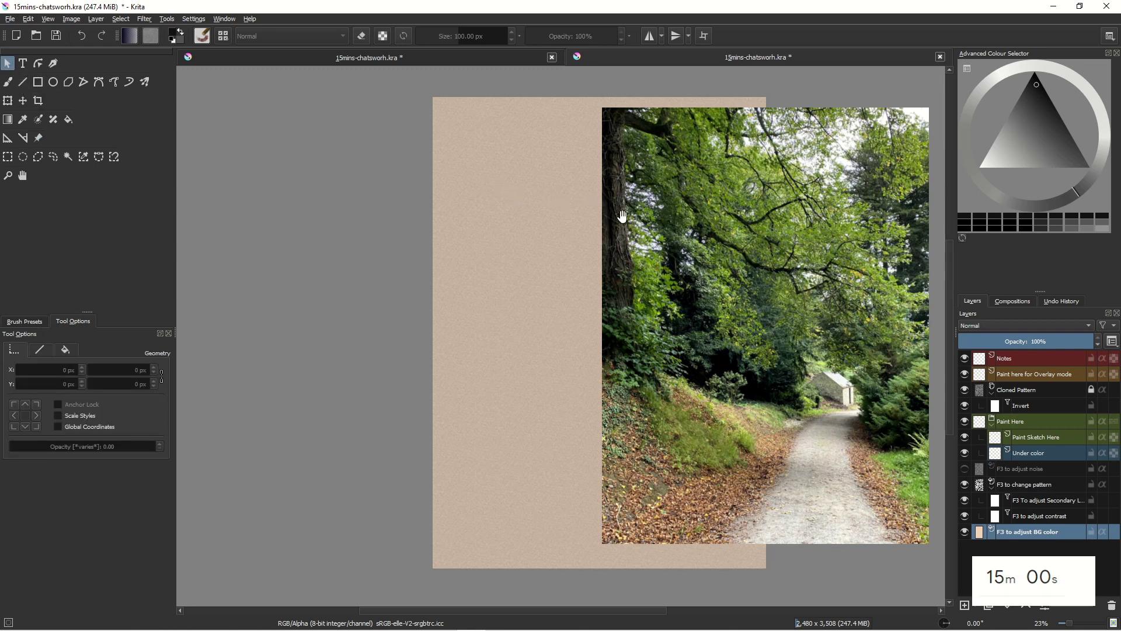
{"action": "mouse_move", "coordinate": [578, 220]}
{"action": "left_mouse_down"}
{"action": "mouse_move", "coordinate": [524, 233]}
{"action": "mouse_move", "coordinate": [570, 226]}
{"action": "left_mouse_up"}
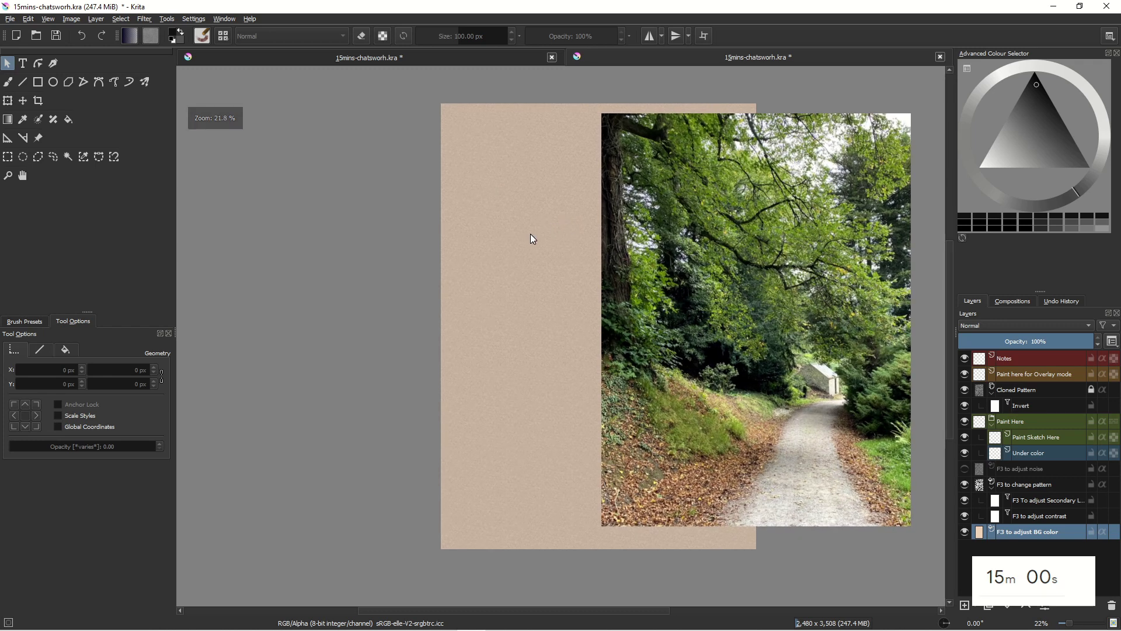
{"action": "left_click", "coordinate": [539, 248]}
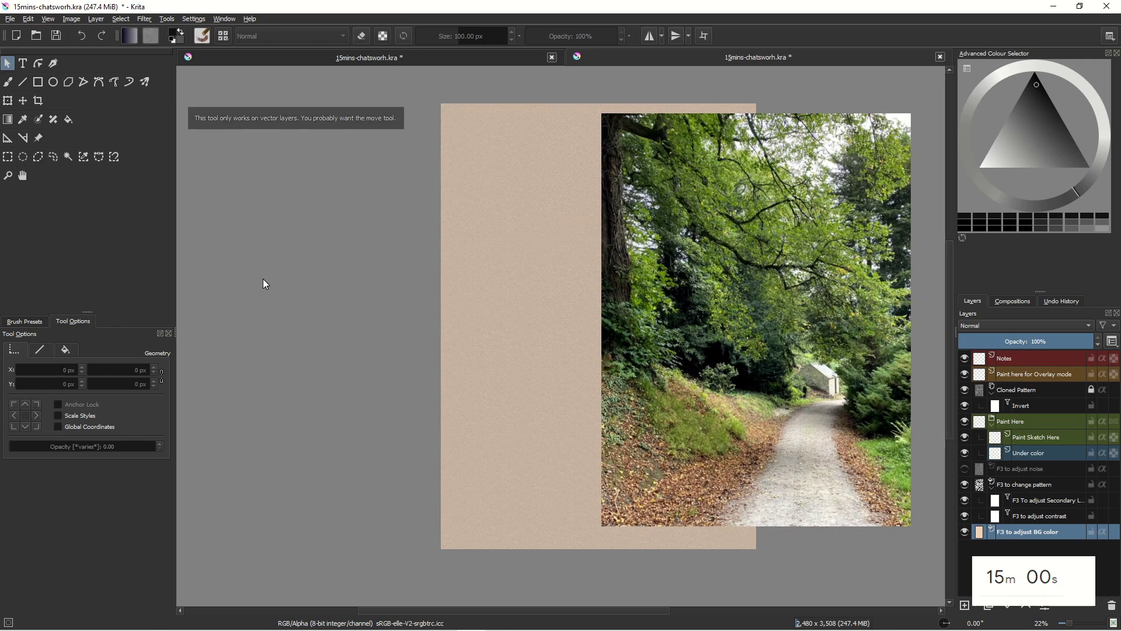
Show the brush presets and move the reference photo off the canvas so it sits directly beside it
{"action": "left_click", "coordinate": [15, 324]}
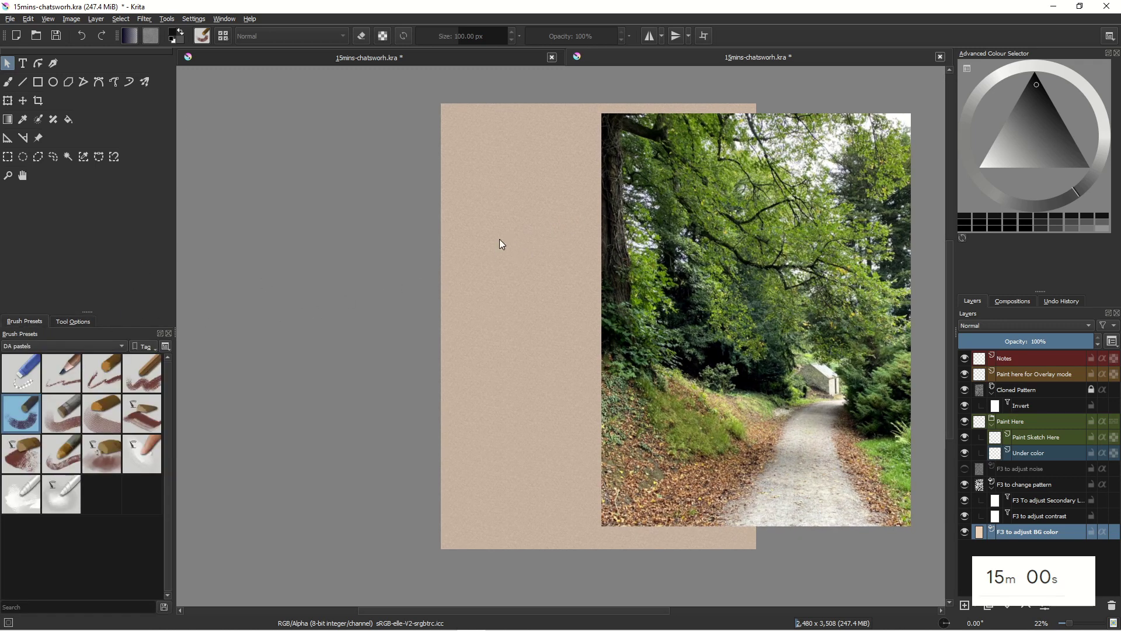
{"action": "left_click_drag", "start_coordinate": [499, 239], "coordinate": [328, 265]}
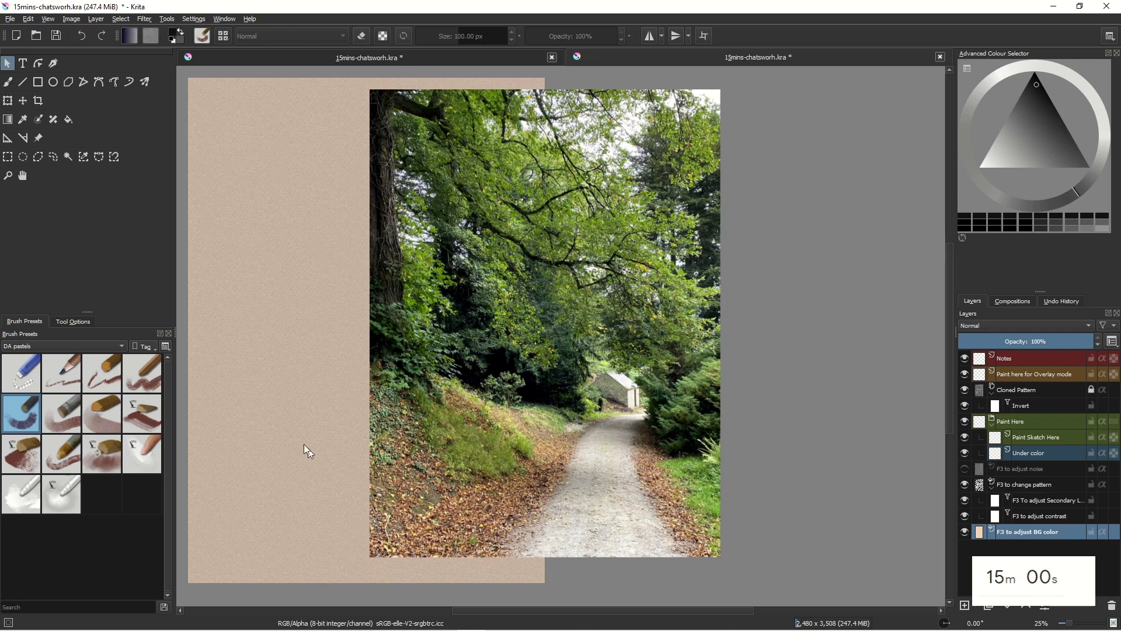
{"action": "left_click", "coordinate": [37, 138]}
{"action": "left_click_drag", "start_coordinate": [530, 233], "coordinate": [706, 236]}
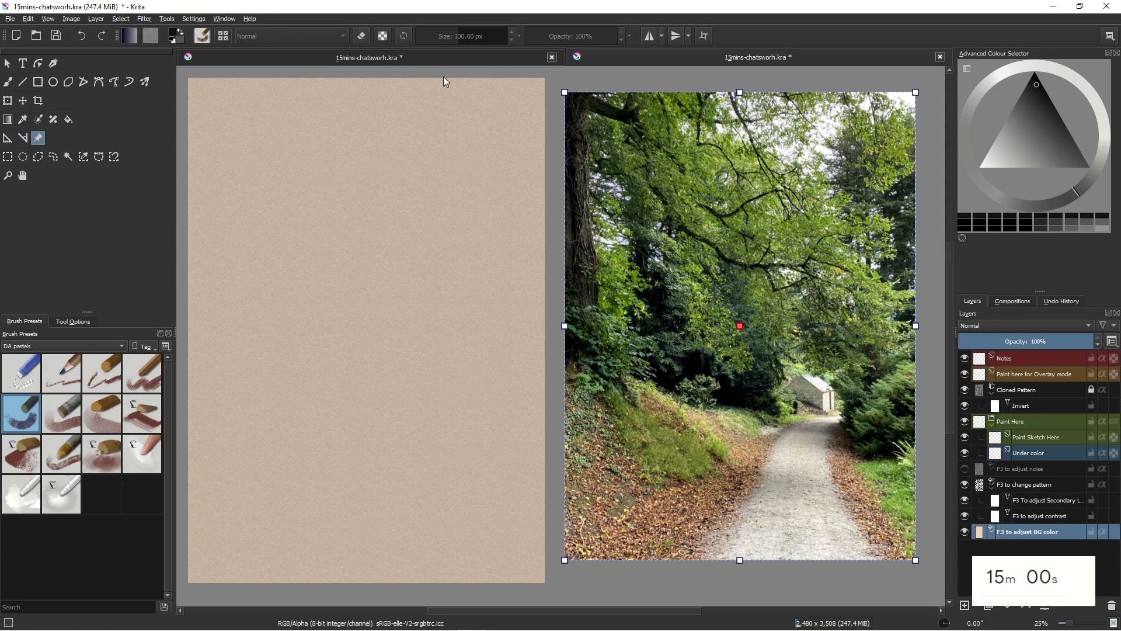
Activate the Freehand Brush tool and save the document
{"action": "left_click", "coordinate": [10, 83]}
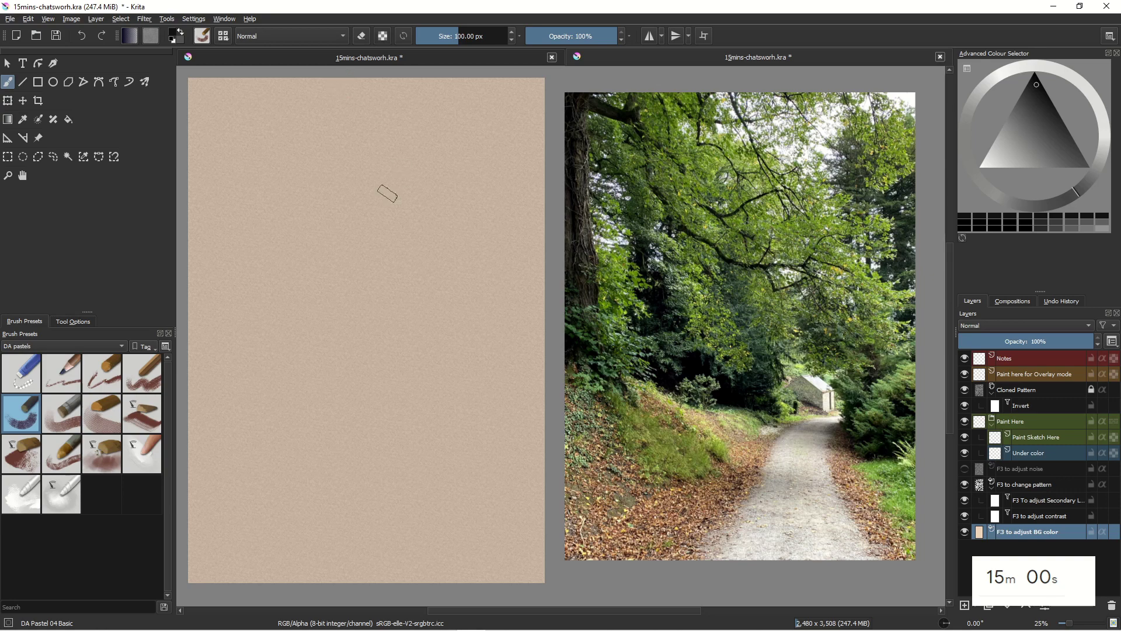
{"action": "left_click", "coordinate": [12, 21]}
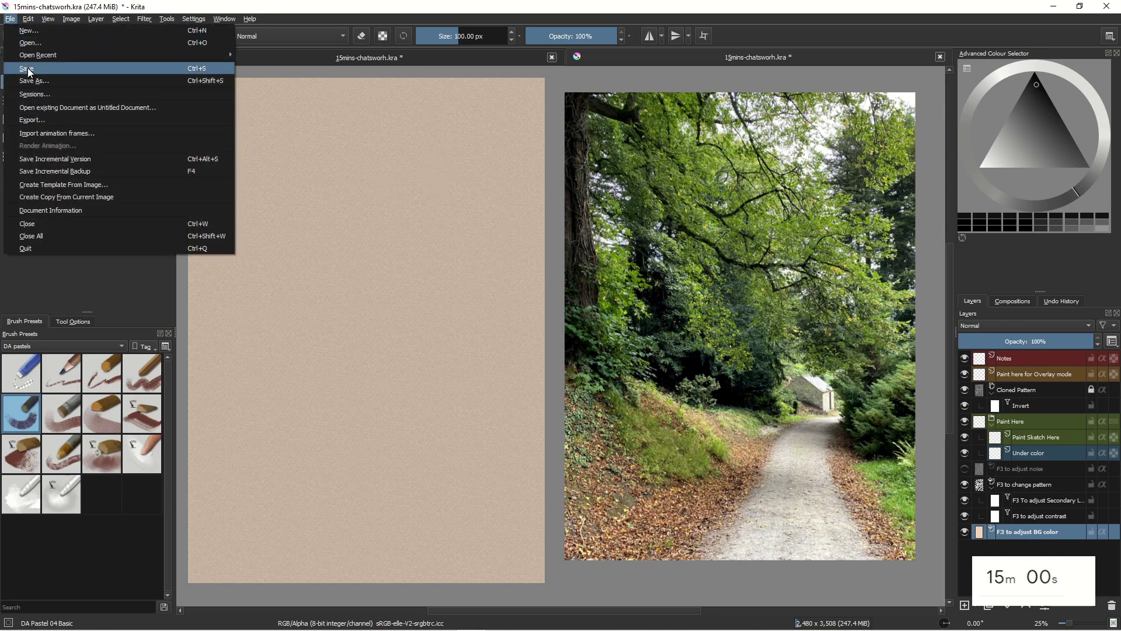
{"action": "key", "text": "Escape"}
{"action": "key", "text": "ctrl+s"}
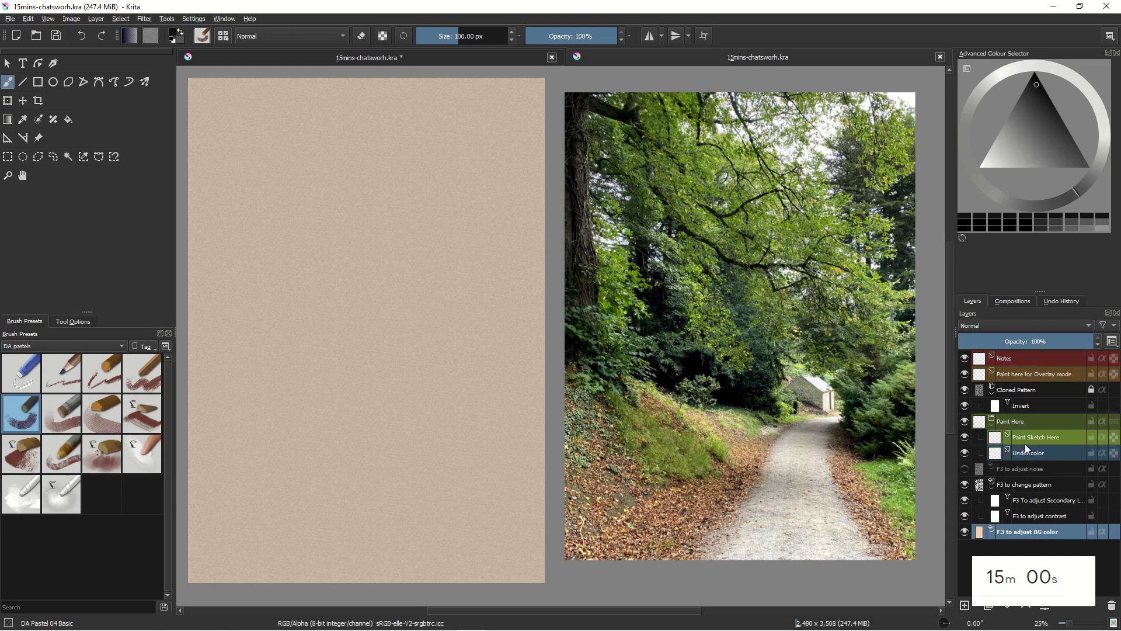
Change the colour of the "F3 to adjust BG color" fill layer to olive yellow #bec10b
{"action": "mouse_move", "coordinate": [1024, 444]}
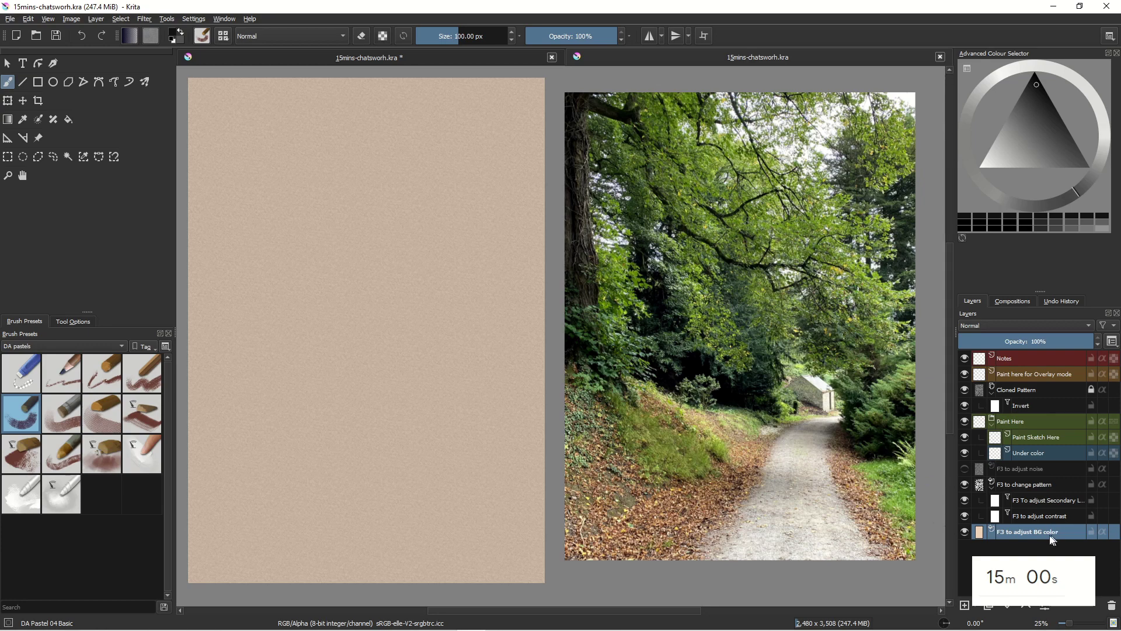
{"action": "mouse_move", "coordinate": [1042, 540]}
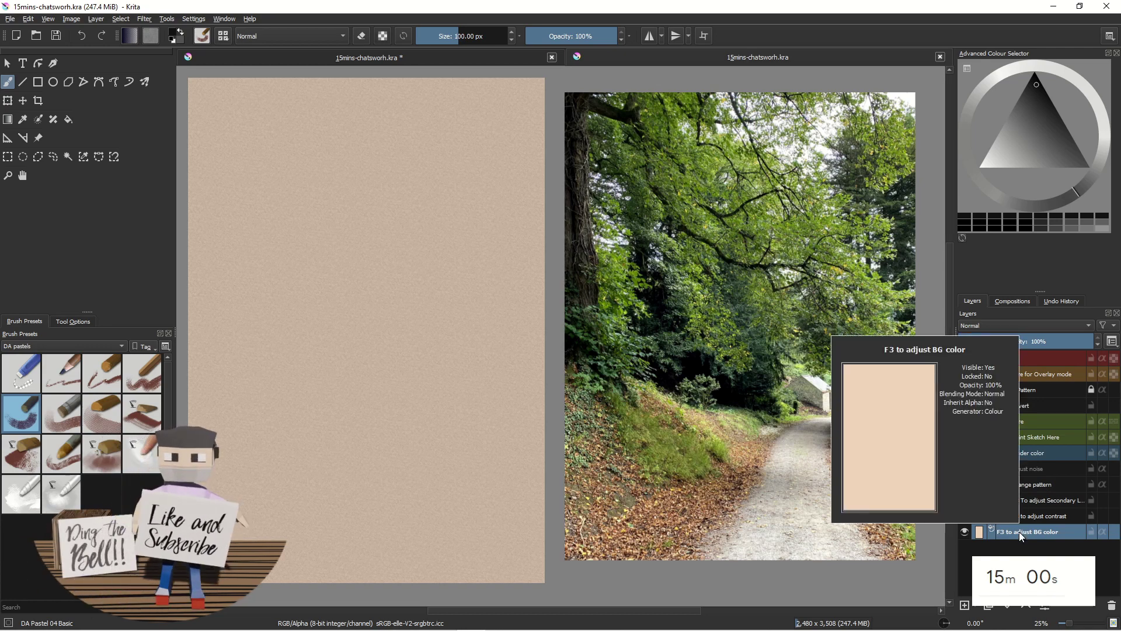
{"action": "key", "text": "F3"}
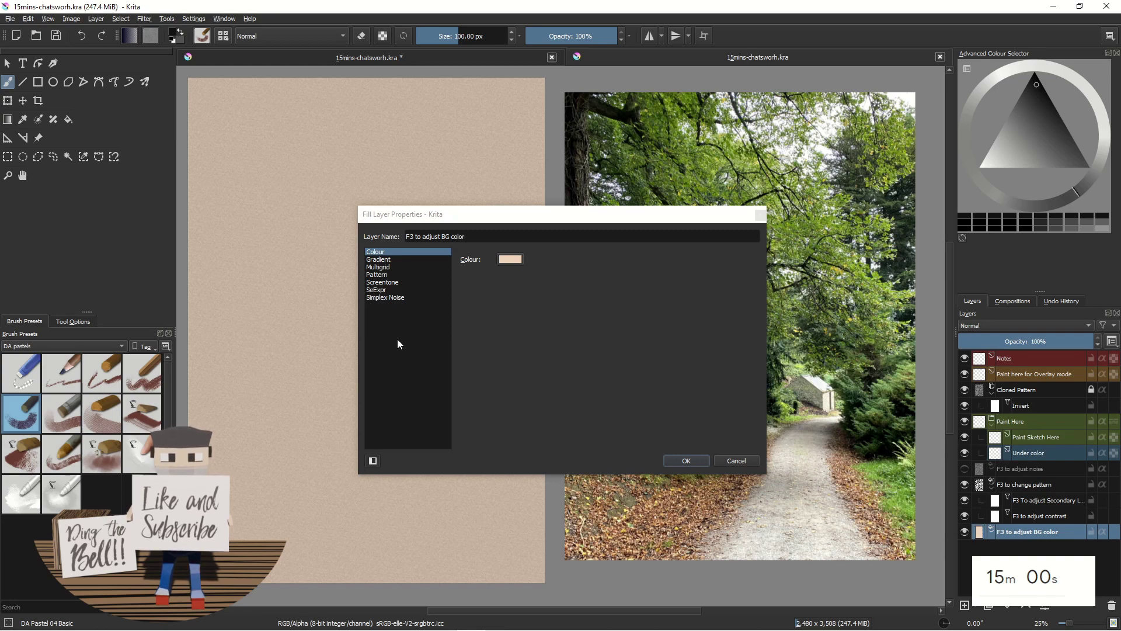
{"action": "left_click", "coordinate": [510, 258]}
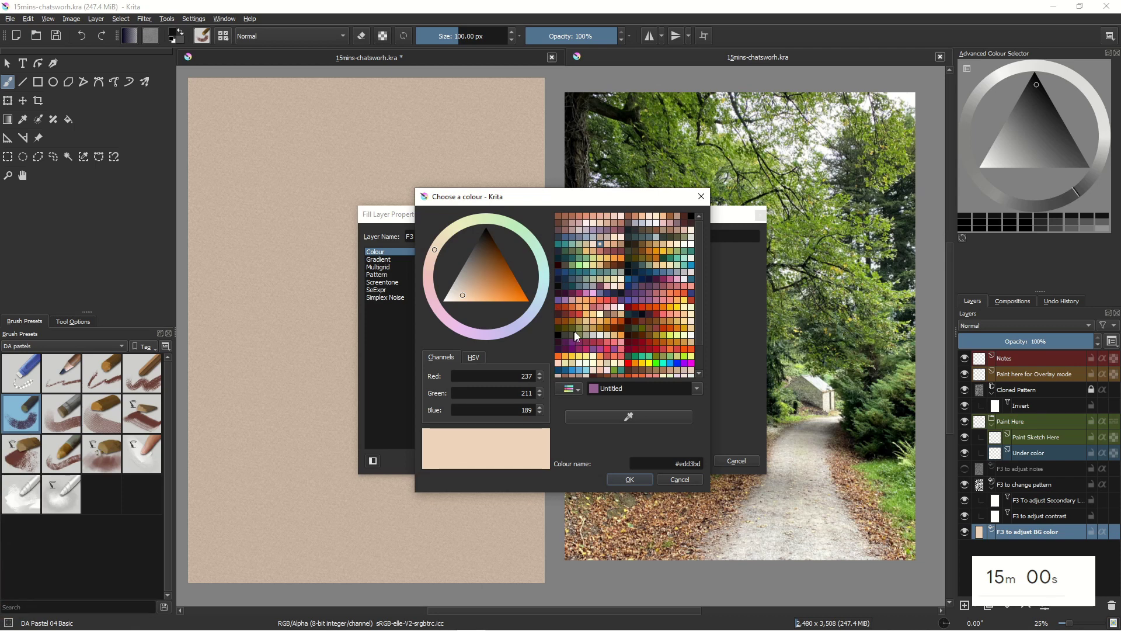
{"action": "left_click", "coordinate": [647, 363]}
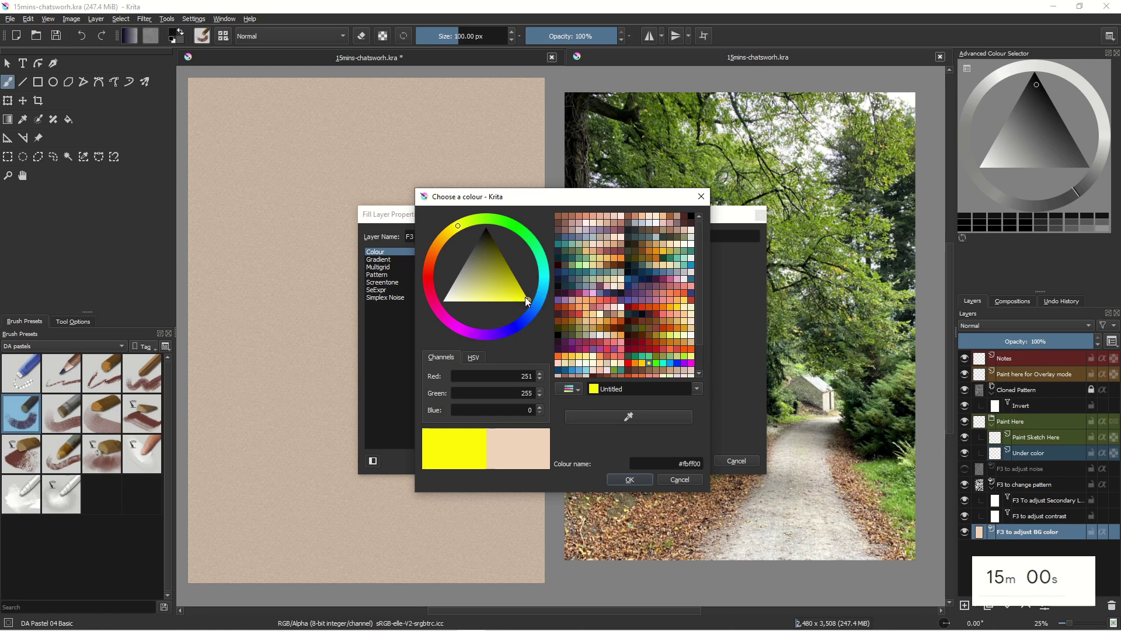
{"action": "left_click_drag", "start_coordinate": [524, 297], "coordinate": [514, 283]}
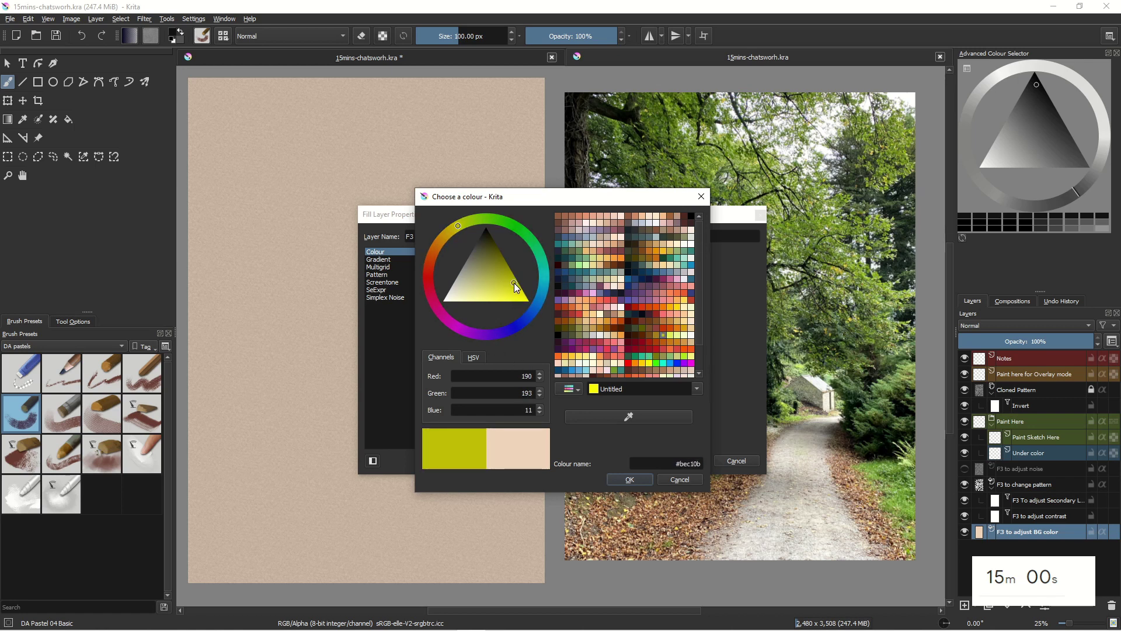
{"action": "left_click", "coordinate": [630, 479]}
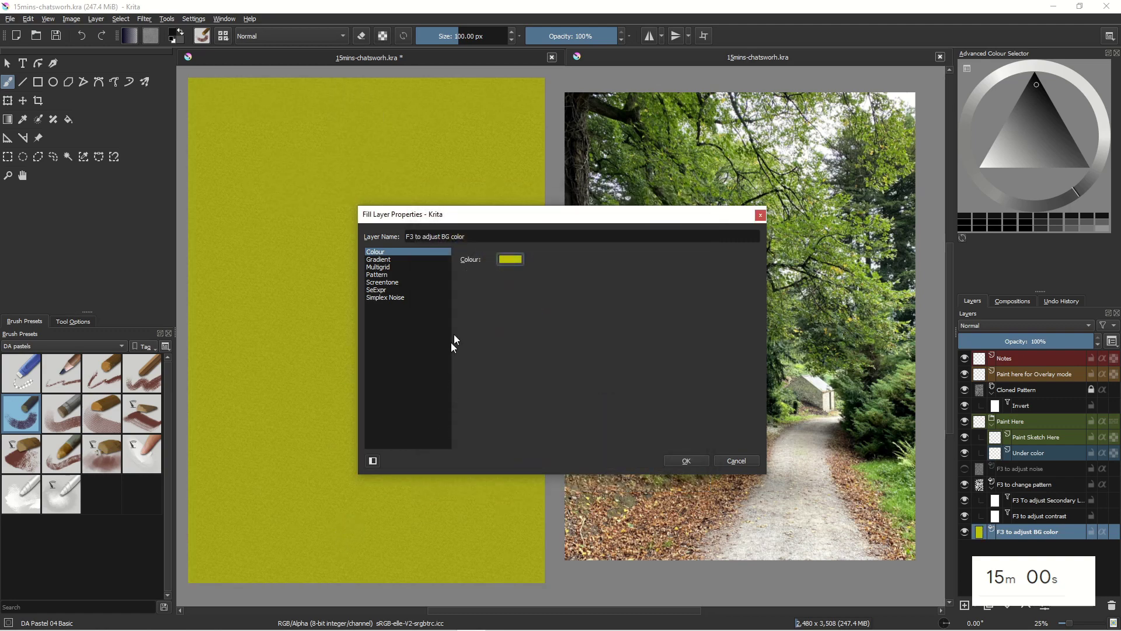
Brighten the background fill layer's colour to #e0e414 and apply the fill layer properties
{"action": "left_click", "coordinate": [505, 258]}
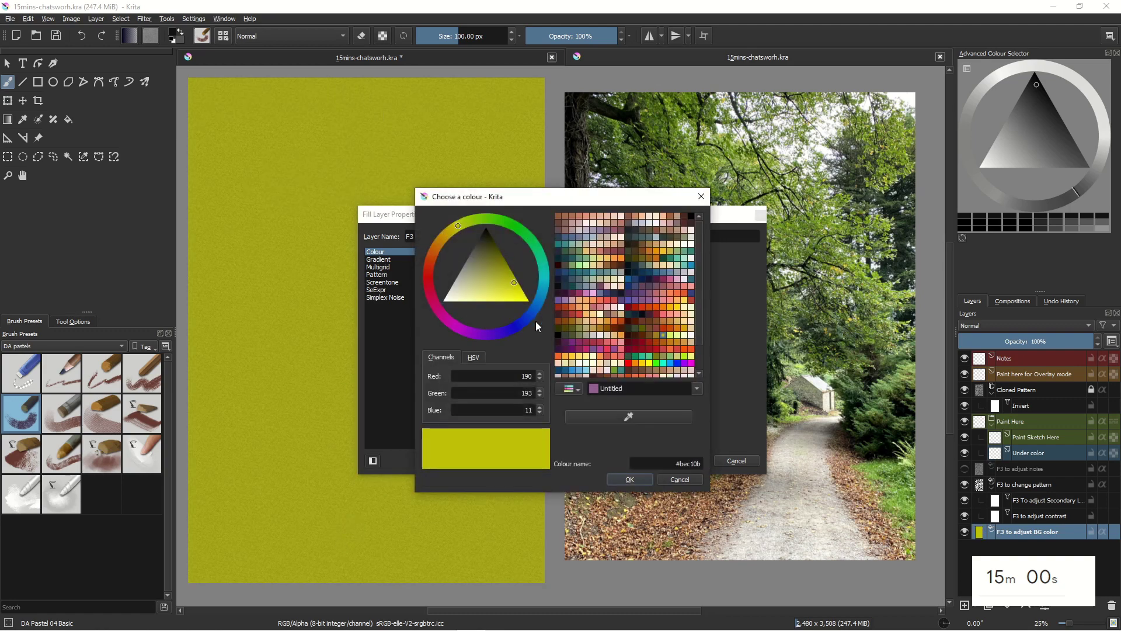
{"action": "left_click_drag", "start_coordinate": [514, 289], "coordinate": [517, 293]}
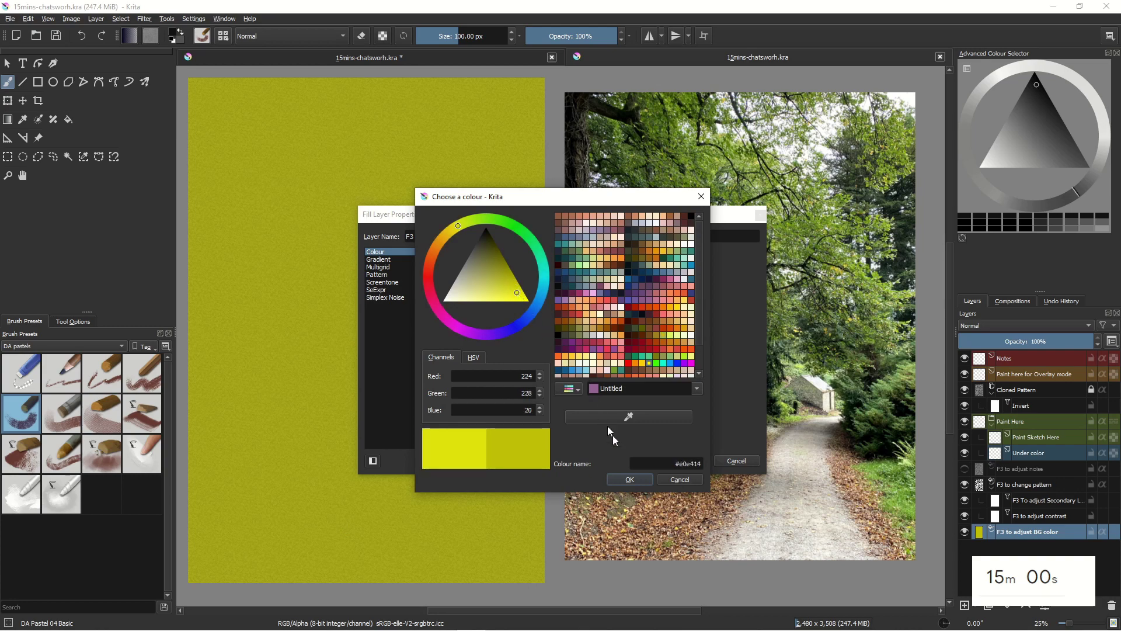
{"action": "left_click", "coordinate": [629, 479]}
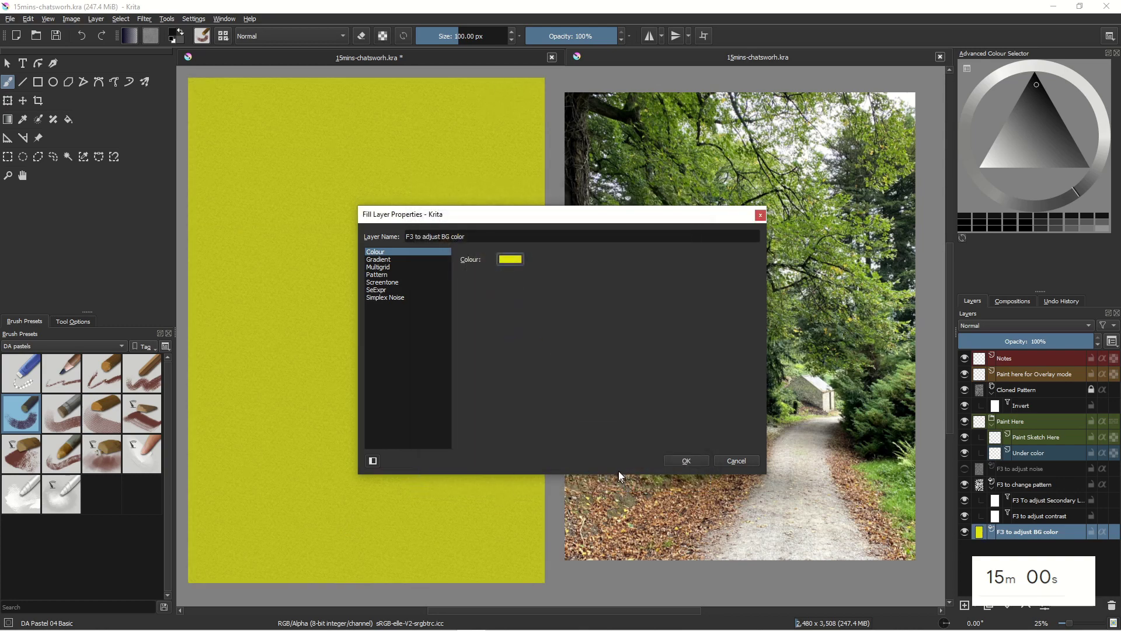
{"action": "left_click", "coordinate": [686, 461]}
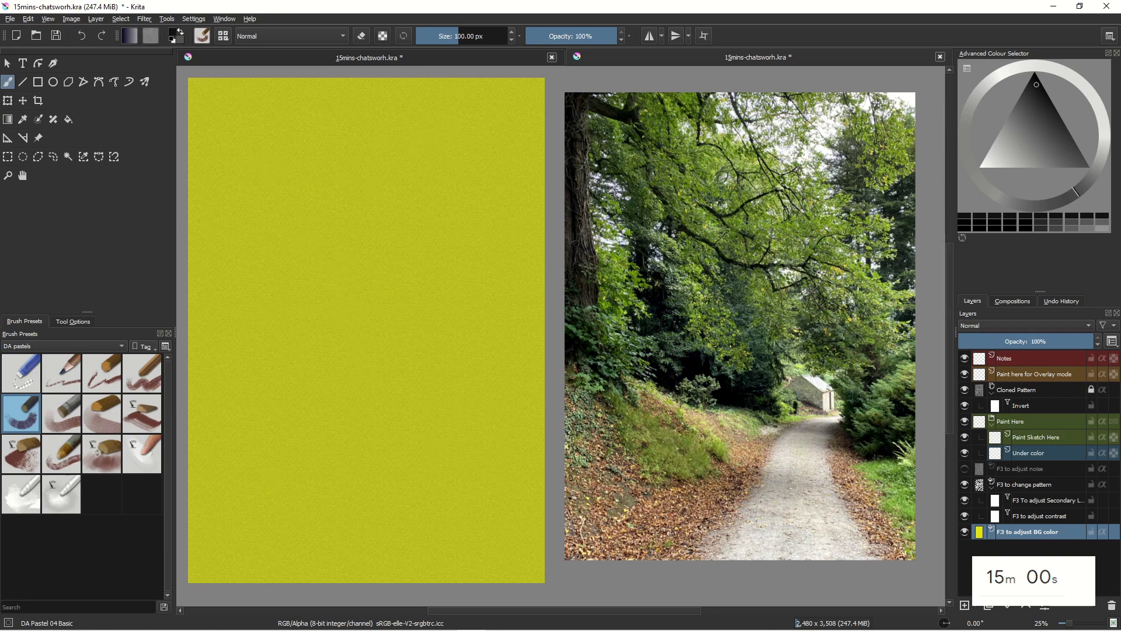
Switch between the Under color and Paint Sketch Here layers, leaving Under color active
{"action": "left_click", "coordinate": [1052, 458]}
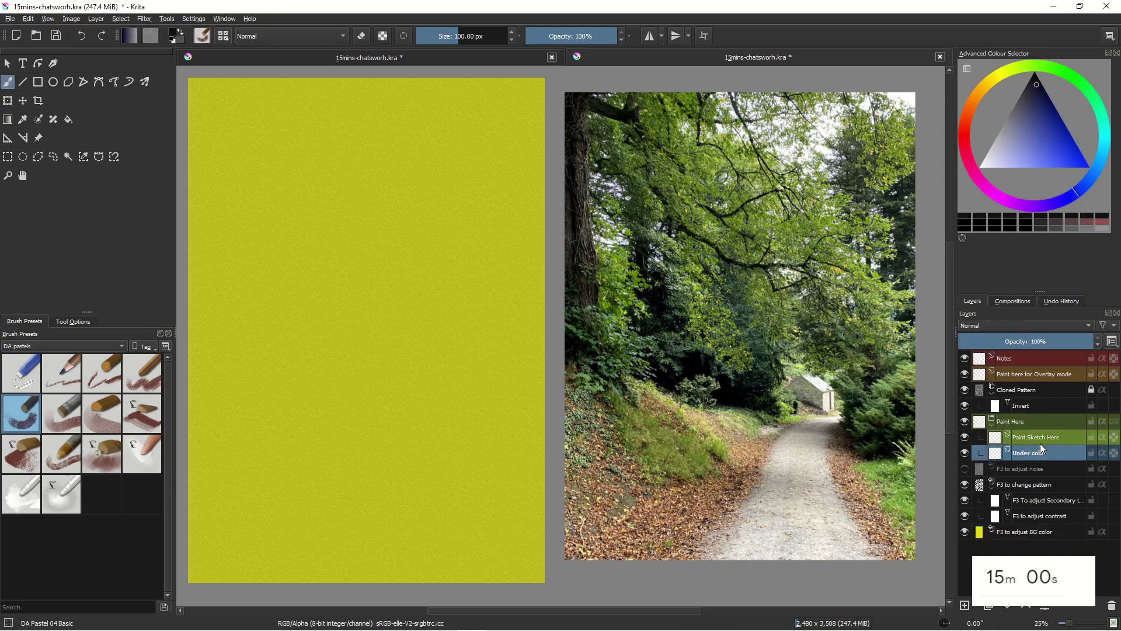
{"action": "left_click", "coordinate": [1032, 436]}
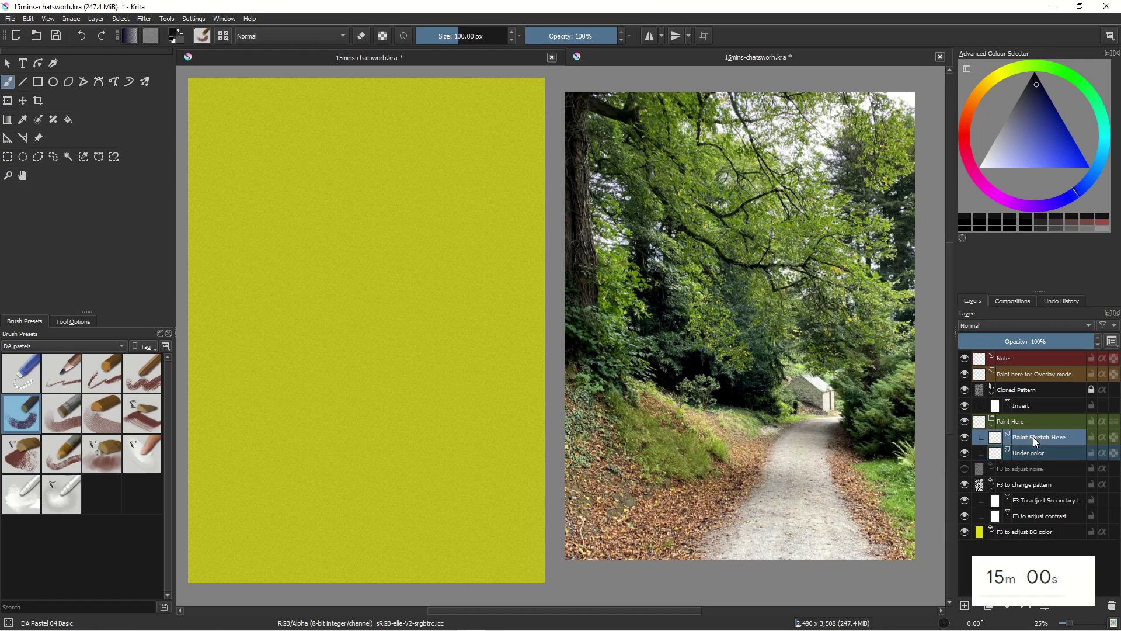
{"action": "left_click", "coordinate": [1032, 449]}
{"action": "left_click", "coordinate": [1032, 439]}
{"action": "left_click", "coordinate": [1033, 449]}
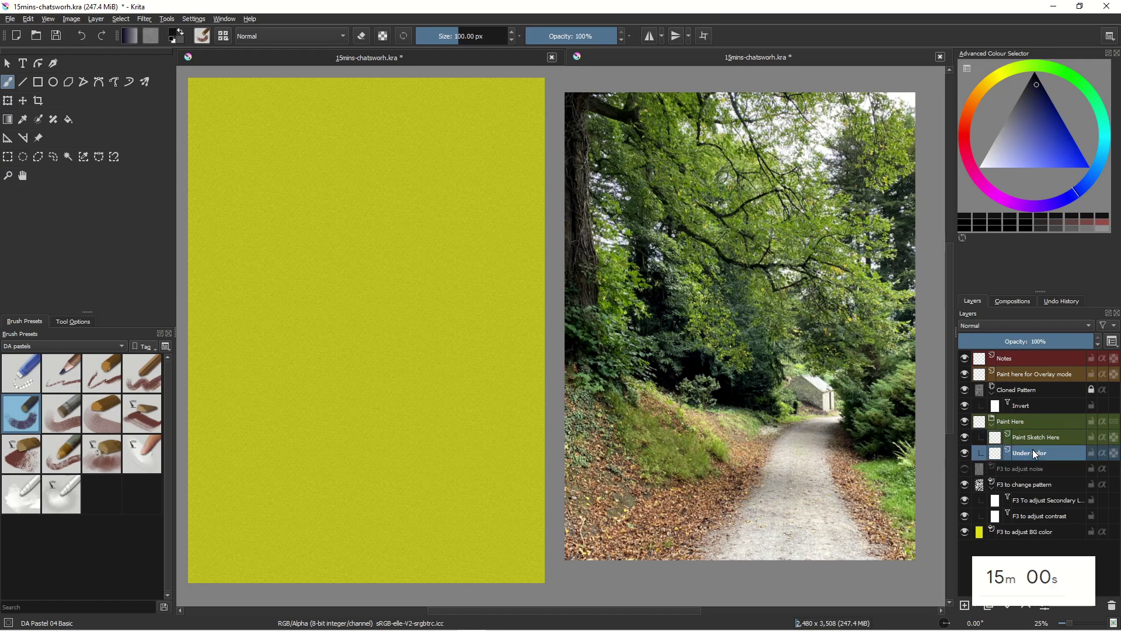
Paint a dark navy test patch with the DA Pastel 04 Basic brush on the "Paint here for Overlay mode" layer and undo it
{"action": "scroll", "coordinate": [464, 388], "scroll_direction": "up", "scroll_amount": 10}
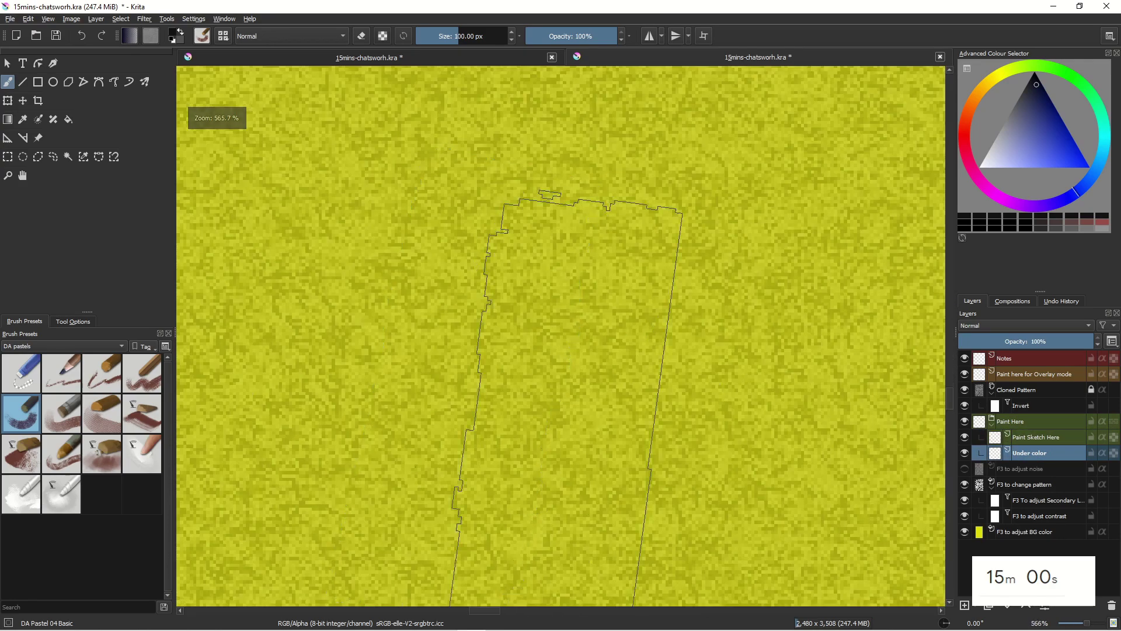
{"action": "left_click", "coordinate": [1009, 380]}
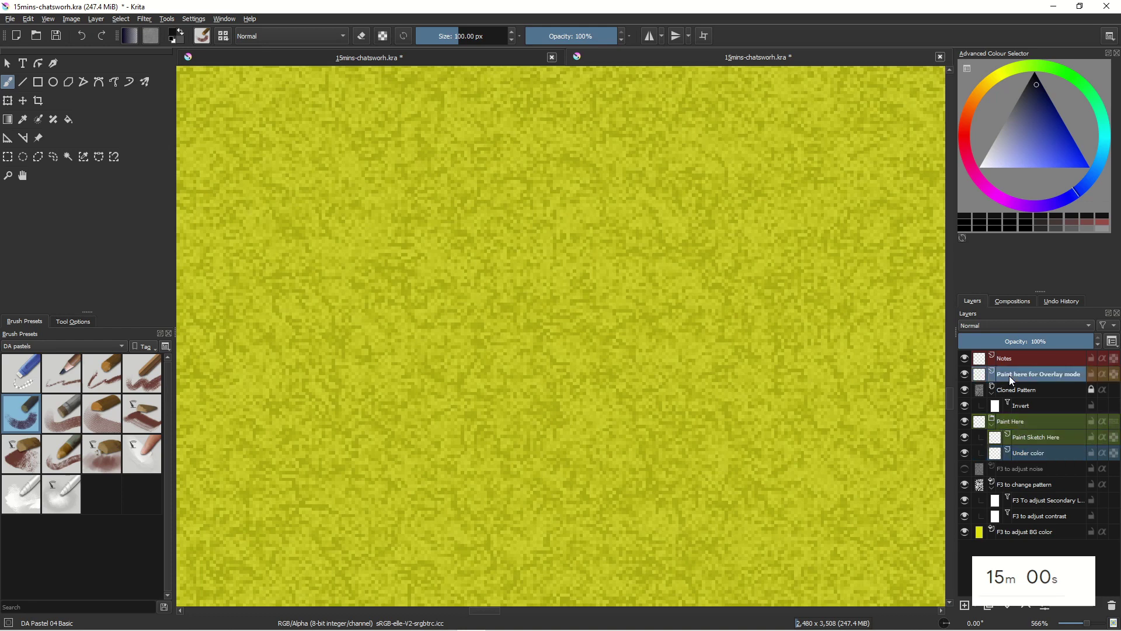
{"action": "mouse_move", "coordinate": [388, 313]}
{"action": "left_mouse_down"}
{"action": "mouse_move", "coordinate": [587, 374]}
{"action": "mouse_move", "coordinate": [543, 350]}
{"action": "mouse_move", "coordinate": [471, 362]}
{"action": "mouse_move", "coordinate": [654, 362]}
{"action": "mouse_move", "coordinate": [490, 368]}
{"action": "mouse_move", "coordinate": [580, 275]}
{"action": "mouse_move", "coordinate": [601, 288]}
{"action": "mouse_move", "coordinate": [593, 416]}
{"action": "mouse_move", "coordinate": [546, 409]}
{"action": "left_mouse_up"}
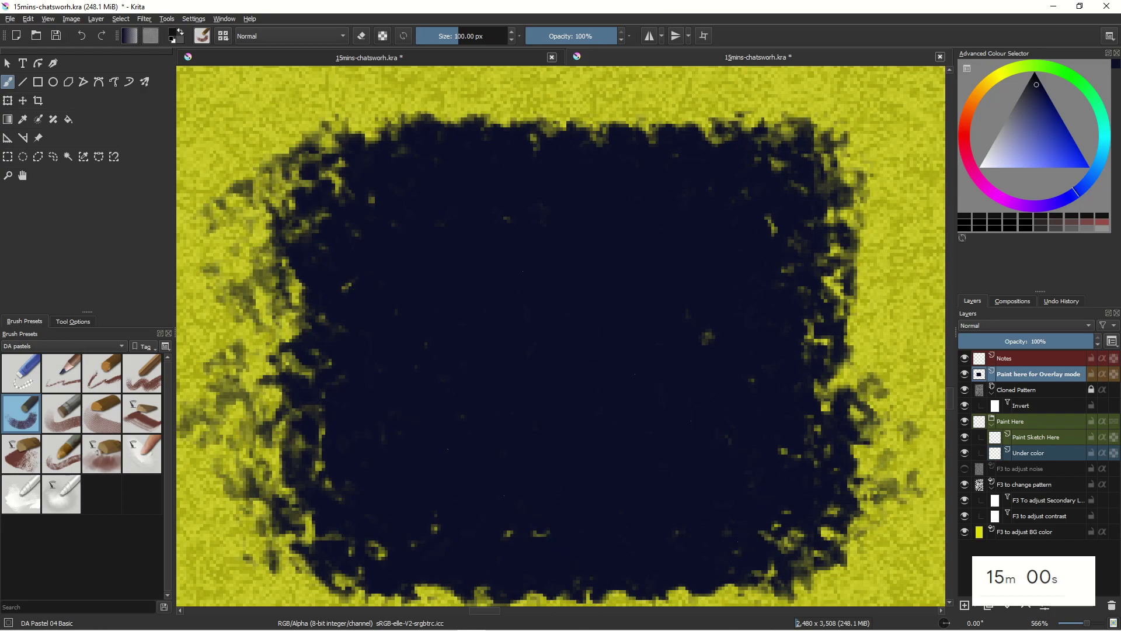
{"action": "key", "text": "ctrl+z"}
{"action": "key", "text": "ctrl+z"}
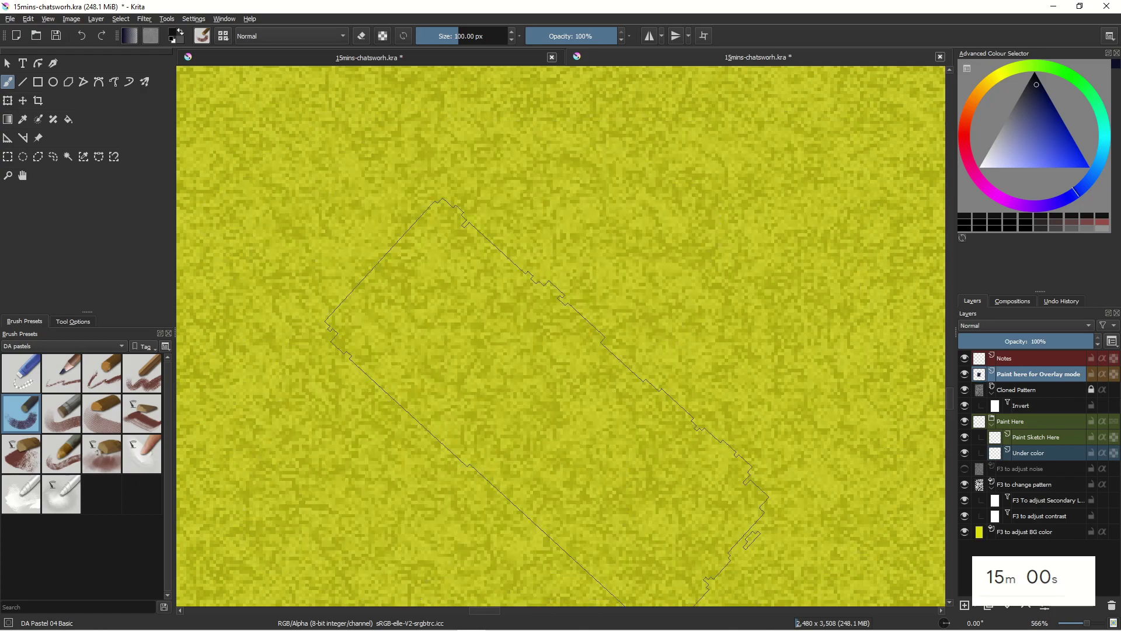
{"action": "scroll", "coordinate": [546, 403], "scroll_direction": "down", "scroll_amount": 7}
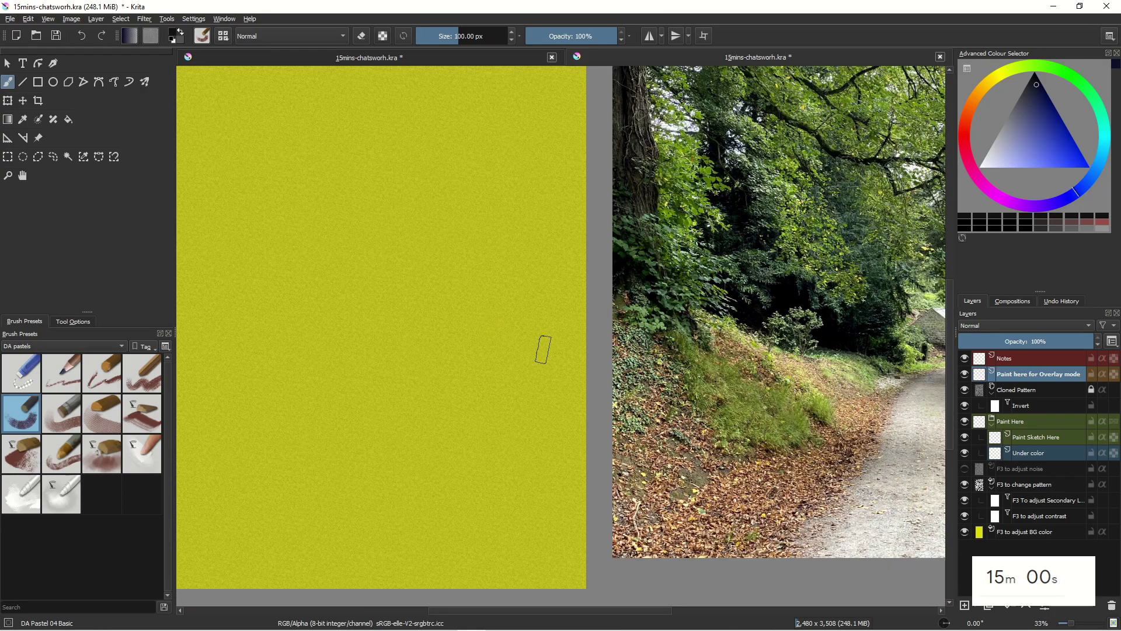
Enlarge the pastel brush to 342 px and block in dark navy foliage strokes across the upper-left part of the canvas
{"action": "scroll", "coordinate": [522, 341], "scroll_direction": "down", "scroll_amount": 2}
{"action": "scroll", "coordinate": [525, 337], "scroll_direction": "up", "scroll_amount": 1}
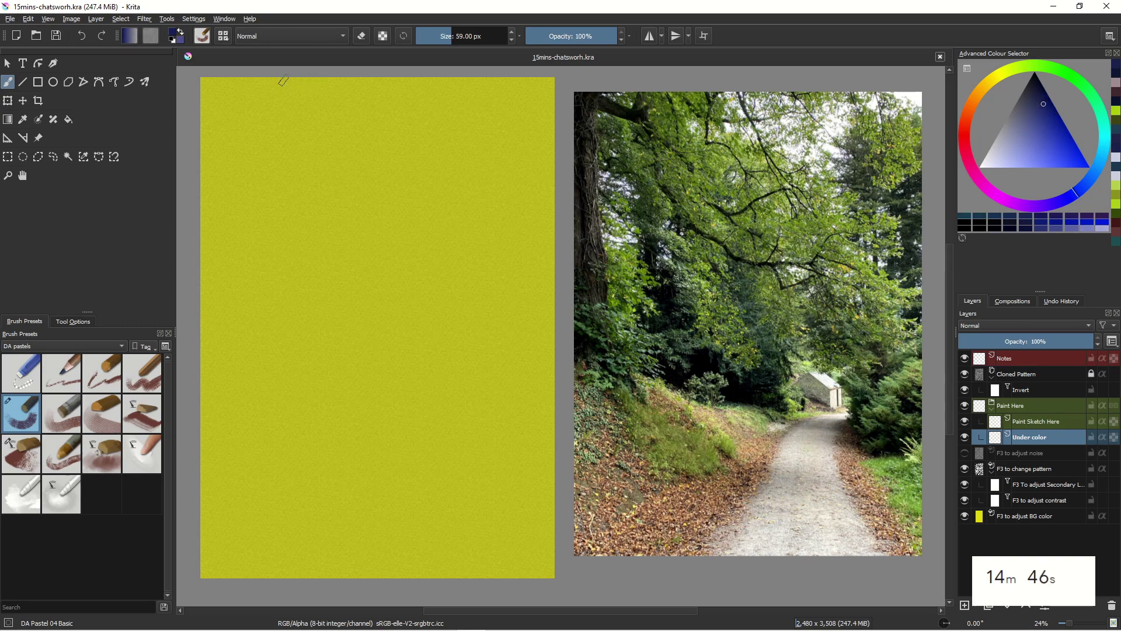
{"action": "key", "text": "bracketright"}
{"action": "key", "text": "bracketright"}
{"action": "key", "text": "bracketright"}
{"action": "key", "text": "bracketright"}
{"action": "key", "text": "bracketright"}
{"action": "key", "text": "bracketright"}
{"action": "key", "text": "bracketright"}
{"action": "key", "text": "bracketright"}
{"action": "key", "text": "bracketright"}
{"action": "key", "text": "bracketright"}
{"action": "key", "text": "bracketright"}
{"action": "key", "text": "bracketright"}
{"action": "key", "text": "bracketright"}
{"action": "key", "text": "bracketright"}
{"action": "key", "text": "bracketright"}
{"action": "key", "text": "bracketright"}
{"action": "mouse_move", "coordinate": [264, 77]}
{"action": "left_mouse_down"}
{"action": "mouse_move", "coordinate": [396, 170]}
{"action": "mouse_move", "coordinate": [301, 65]}
{"action": "mouse_move", "coordinate": [271, 117]}
{"action": "mouse_move", "coordinate": [292, 97]}
{"action": "mouse_move", "coordinate": [314, 193]}
{"action": "left_mouse_up"}
{"action": "key", "text": "bracketright"}
{"action": "key", "text": "bracketright"}
{"action": "key", "text": "bracketright"}
{"action": "key", "text": "bracketright"}
{"action": "key", "text": "bracketright"}
{"action": "key", "text": "bracketright"}
{"action": "key", "text": "bracketright"}
{"action": "key", "text": "bracketright"}
{"action": "left_click_drag", "start_coordinate": [321, 145], "coordinate": [350, 164]}
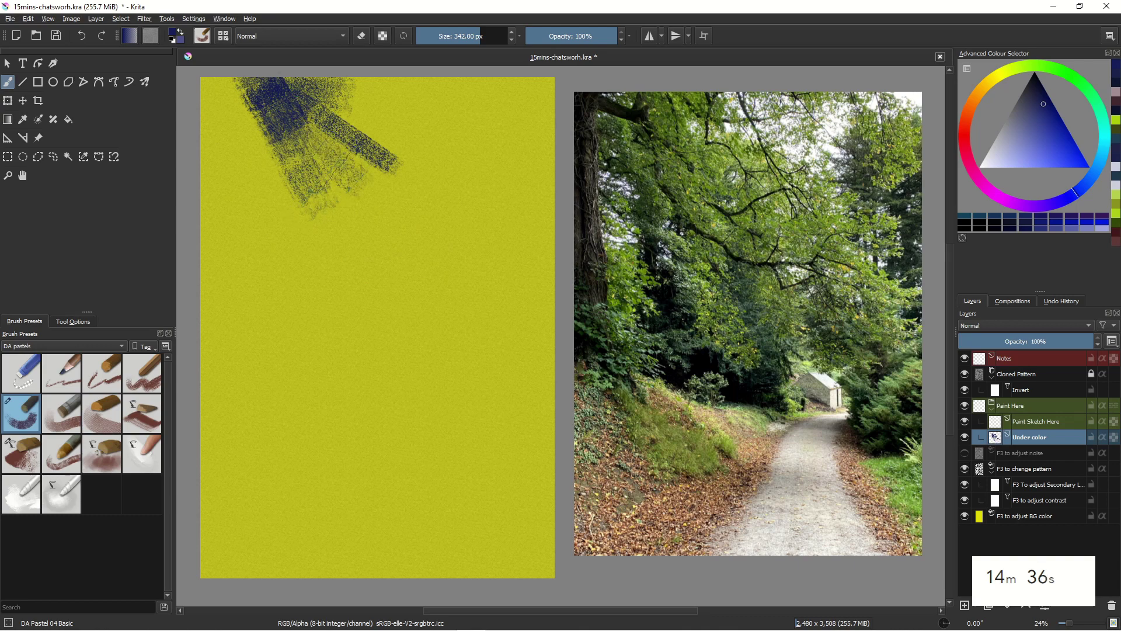
Block in the dark navy tree masses down the canvas's right side and along its left edge, curving inward near the base
{"action": "mouse_move", "coordinate": [529, 163]}
{"action": "left_mouse_down"}
{"action": "mouse_move", "coordinate": [520, 220]}
{"action": "mouse_move", "coordinate": [535, 379]}
{"action": "mouse_move", "coordinate": [502, 275]}
{"action": "mouse_move", "coordinate": [475, 443]}
{"action": "mouse_move", "coordinate": [525, 322]}
{"action": "mouse_move", "coordinate": [485, 450]}
{"action": "mouse_move", "coordinate": [523, 453]}
{"action": "mouse_move", "coordinate": [520, 467]}
{"action": "mouse_move", "coordinate": [477, 421]}
{"action": "mouse_move", "coordinate": [470, 452]}
{"action": "left_mouse_up"}
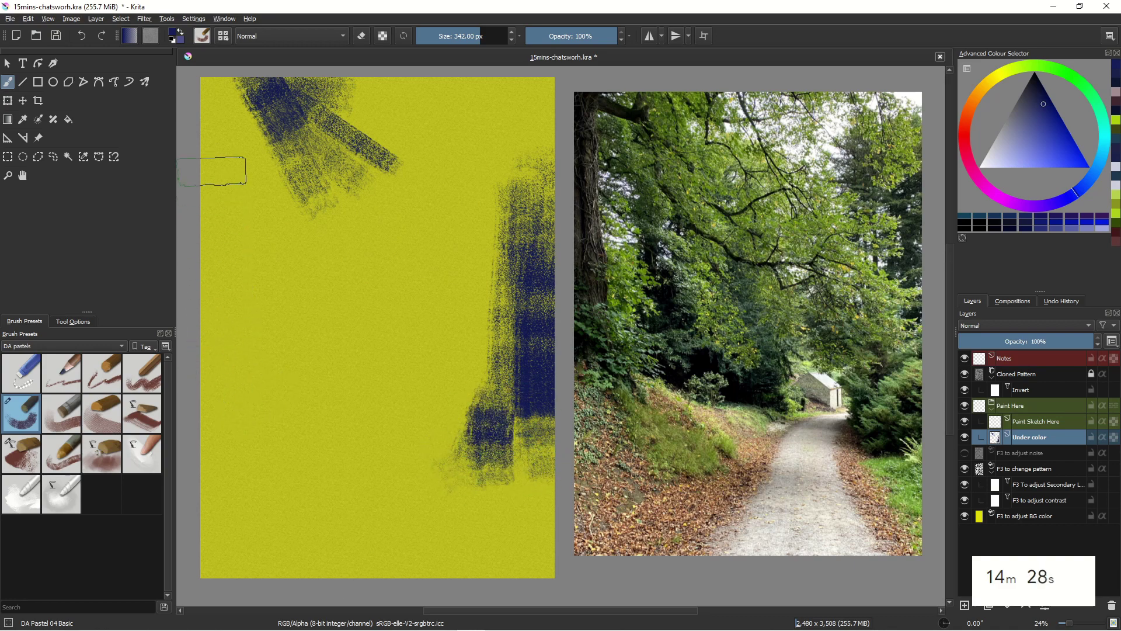
{"action": "left_click_drag", "start_coordinate": [223, 87], "coordinate": [236, 325]}
{"action": "mouse_move", "coordinate": [226, 87]}
{"action": "left_mouse_down"}
{"action": "mouse_move", "coordinate": [218, 323]}
{"action": "mouse_move", "coordinate": [215, 122]}
{"action": "mouse_move", "coordinate": [201, 78]}
{"action": "mouse_move", "coordinate": [211, 318]}
{"action": "mouse_move", "coordinate": [219, 251]}
{"action": "mouse_move", "coordinate": [229, 382]}
{"action": "mouse_move", "coordinate": [219, 289]}
{"action": "mouse_move", "coordinate": [256, 397]}
{"action": "mouse_move", "coordinate": [212, 292]}
{"action": "mouse_move", "coordinate": [228, 407]}
{"action": "mouse_move", "coordinate": [286, 393]}
{"action": "left_mouse_up"}
{"action": "mouse_move", "coordinate": [228, 367]}
{"action": "left_mouse_down"}
{"action": "mouse_move", "coordinate": [327, 490]}
{"action": "mouse_move", "coordinate": [286, 435]}
{"action": "mouse_move", "coordinate": [298, 479]}
{"action": "mouse_move", "coordinate": [351, 491]}
{"action": "left_mouse_up"}
{"action": "left_click_drag", "start_coordinate": [242, 397], "coordinate": [283, 482]}
{"action": "mouse_move", "coordinate": [212, 309]}
{"action": "left_mouse_down"}
{"action": "mouse_move", "coordinate": [209, 448]}
{"action": "mouse_move", "coordinate": [233, 449]}
{"action": "left_mouse_up"}
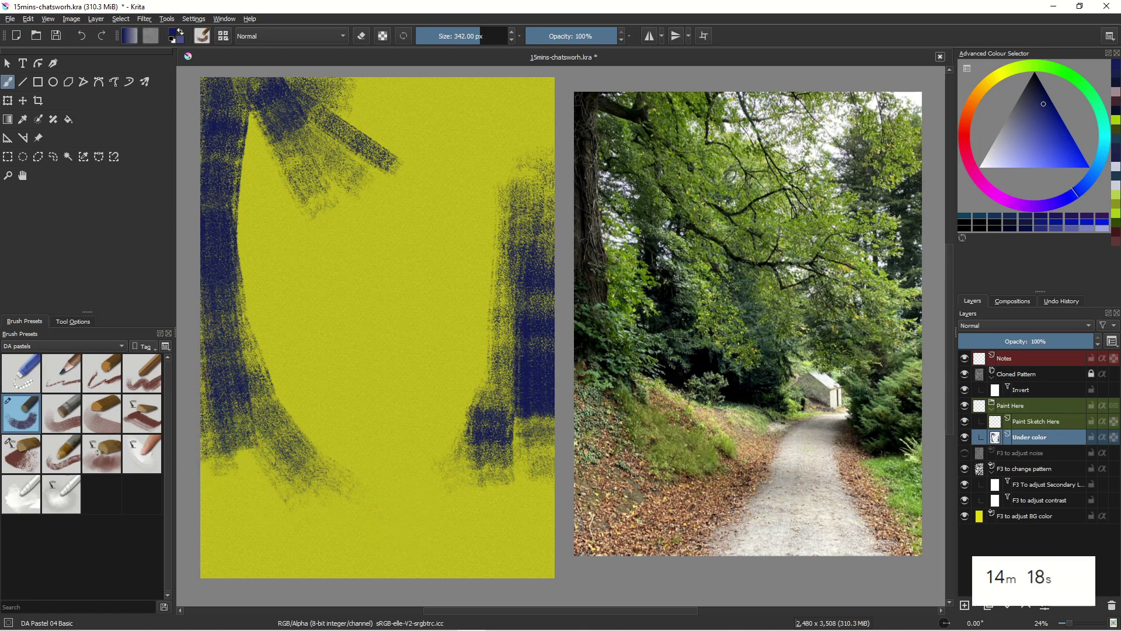
Choose a dark olive-brown and paint the bank sloping from the left tree mass toward the lower centre of the canvas
{"action": "left_click", "coordinate": [993, 75]}
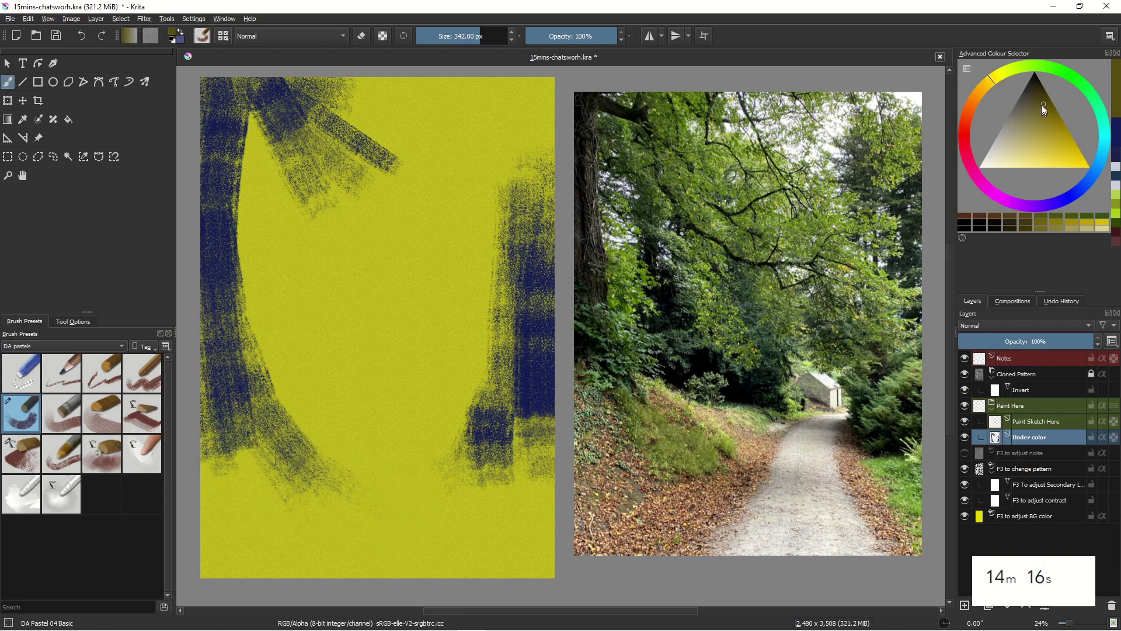
{"action": "left_click_drag", "start_coordinate": [257, 448], "coordinate": [330, 522]}
{"action": "mouse_move", "coordinate": [267, 412]}
{"action": "left_mouse_down"}
{"action": "mouse_move", "coordinate": [328, 474]}
{"action": "mouse_move", "coordinate": [333, 447]}
{"action": "mouse_move", "coordinate": [390, 470]}
{"action": "left_mouse_up"}
{"action": "left_click_drag", "start_coordinate": [270, 382], "coordinate": [412, 485]}
{"action": "left_click_drag", "start_coordinate": [345, 444], "coordinate": [429, 490]}
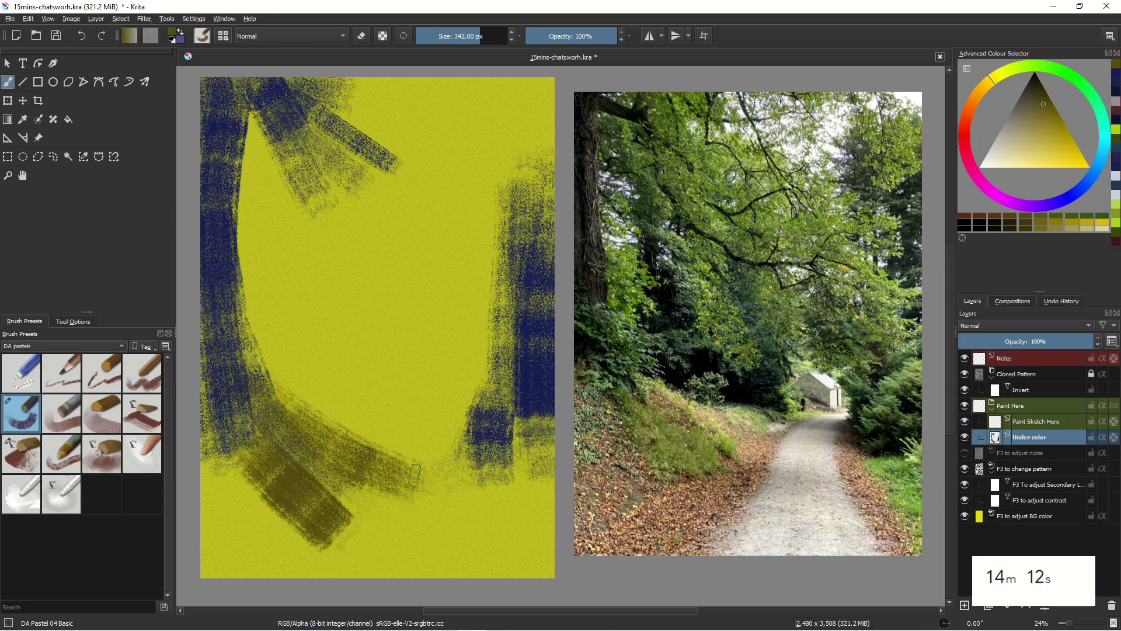
Fill the lower-left corner of the canvas with olive-brown strokes for the leaf-covered ground
{"action": "left_click_drag", "start_coordinate": [257, 502], "coordinate": [286, 558]}
{"action": "left_click_drag", "start_coordinate": [245, 473], "coordinate": [269, 573]}
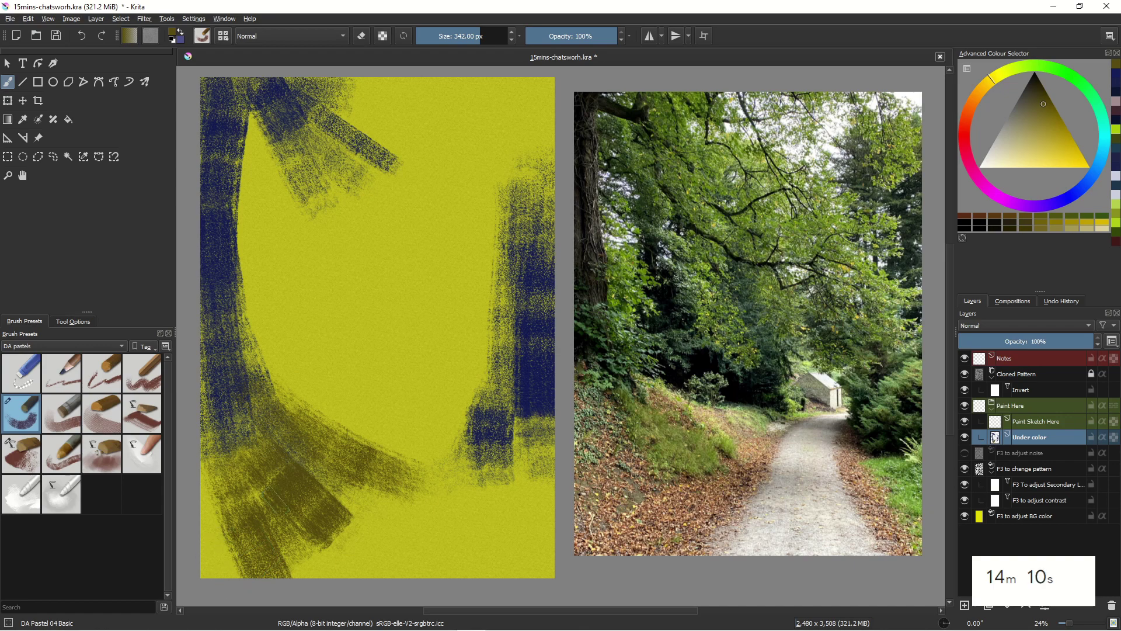
{"action": "left_click_drag", "start_coordinate": [248, 529], "coordinate": [225, 569]}
{"action": "left_click_drag", "start_coordinate": [217, 487], "coordinate": [204, 555]}
{"action": "left_click_drag", "start_coordinate": [263, 511], "coordinate": [290, 562]}
{"action": "left_click_drag", "start_coordinate": [365, 499], "coordinate": [330, 549]}
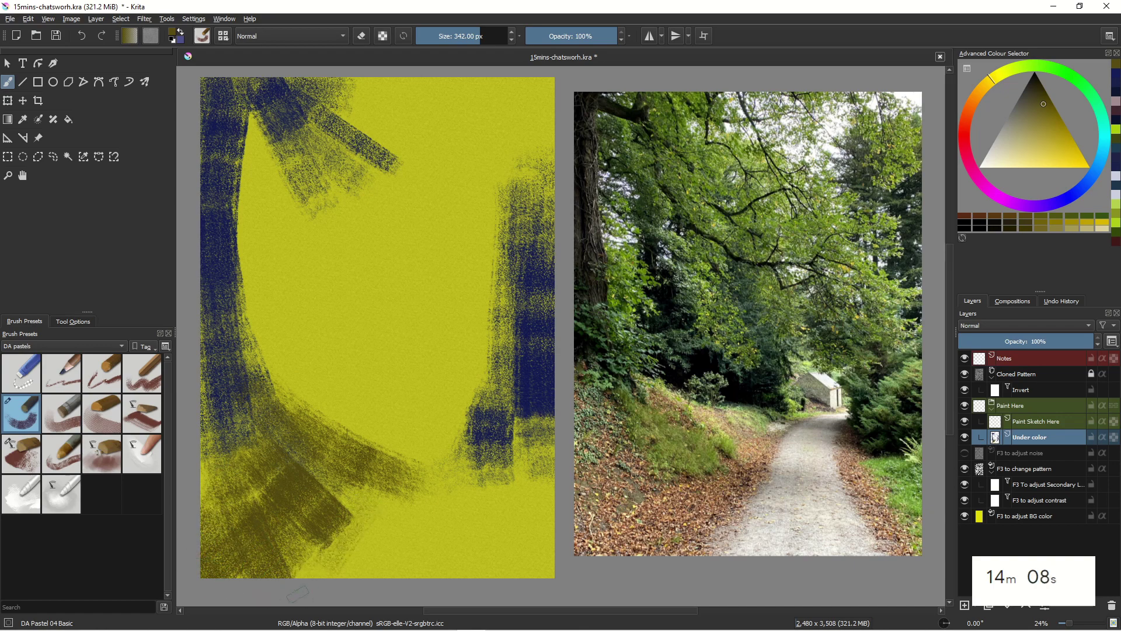
{"action": "left_click_drag", "start_coordinate": [275, 498], "coordinate": [320, 565]}
Paint olive-brown ground strokes below the right-hand tree mass, along the right side of the path
{"action": "mouse_move", "coordinate": [522, 529]}
{"action": "left_mouse_down"}
{"action": "mouse_move", "coordinate": [493, 489]}
{"action": "mouse_move", "coordinate": [518, 540]}
{"action": "mouse_move", "coordinate": [488, 401]}
{"action": "mouse_move", "coordinate": [490, 559]}
{"action": "left_mouse_up"}
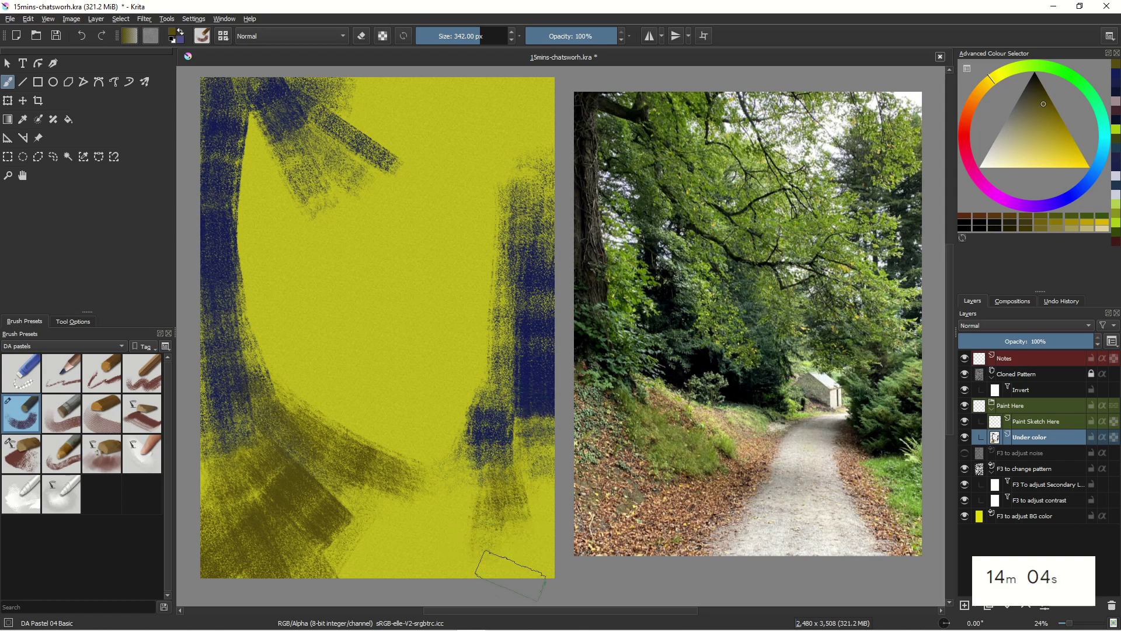
{"action": "left_click_drag", "start_coordinate": [501, 452], "coordinate": [498, 555]}
{"action": "left_click_drag", "start_coordinate": [513, 493], "coordinate": [518, 555]}
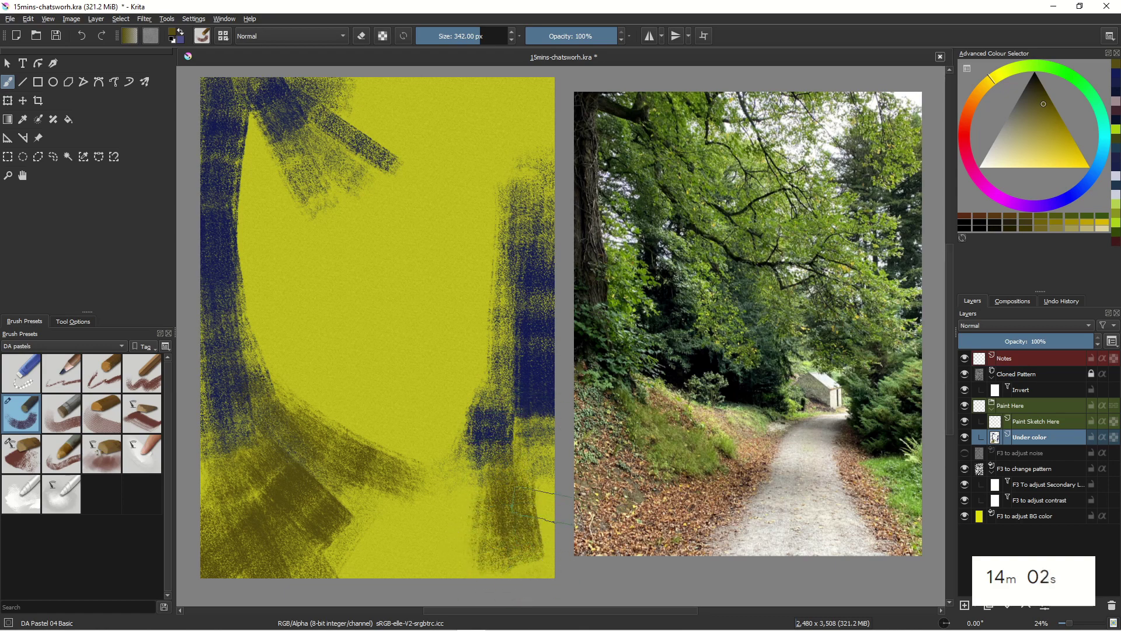
{"action": "left_click_drag", "start_coordinate": [486, 454], "coordinate": [512, 563]}
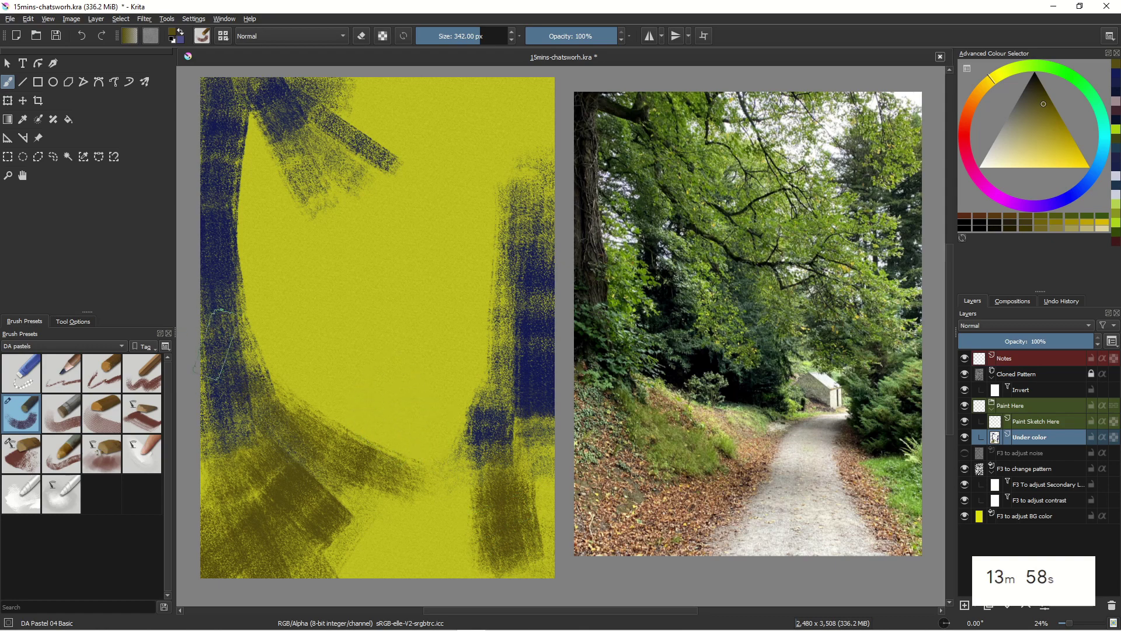
Sample a dark blue-grey from the left tree mass and paint dark patches on both sides of the cottage, reducing the brush to 188 px
{"action": "left_click", "coordinate": [218, 358], "text": "ctrl"}
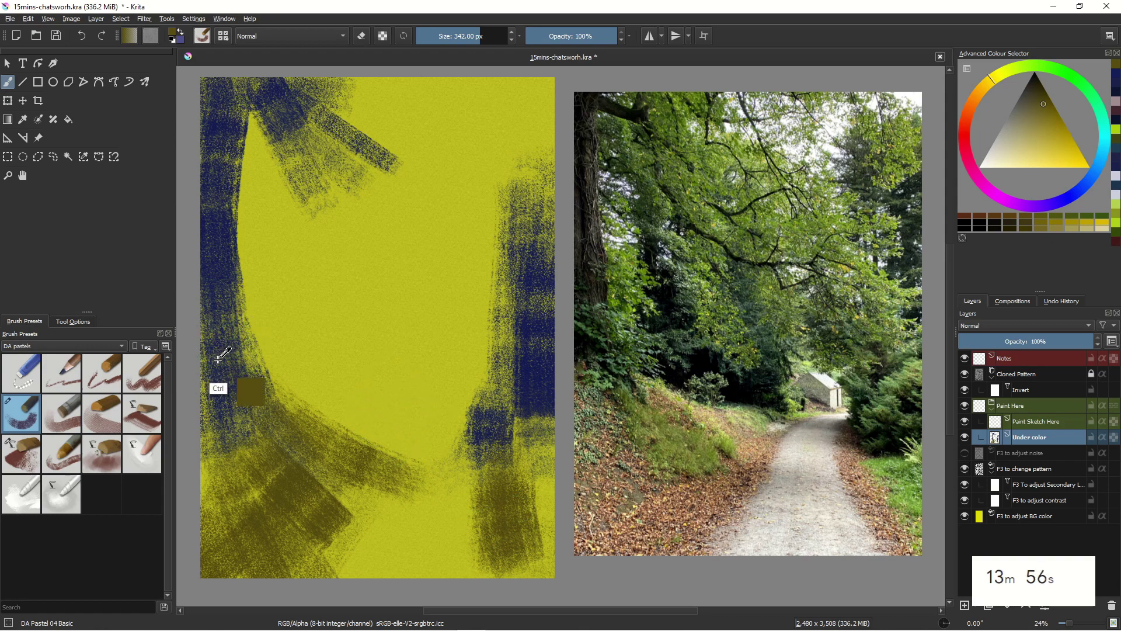
{"action": "left_click", "coordinate": [218, 358], "text": "ctrl"}
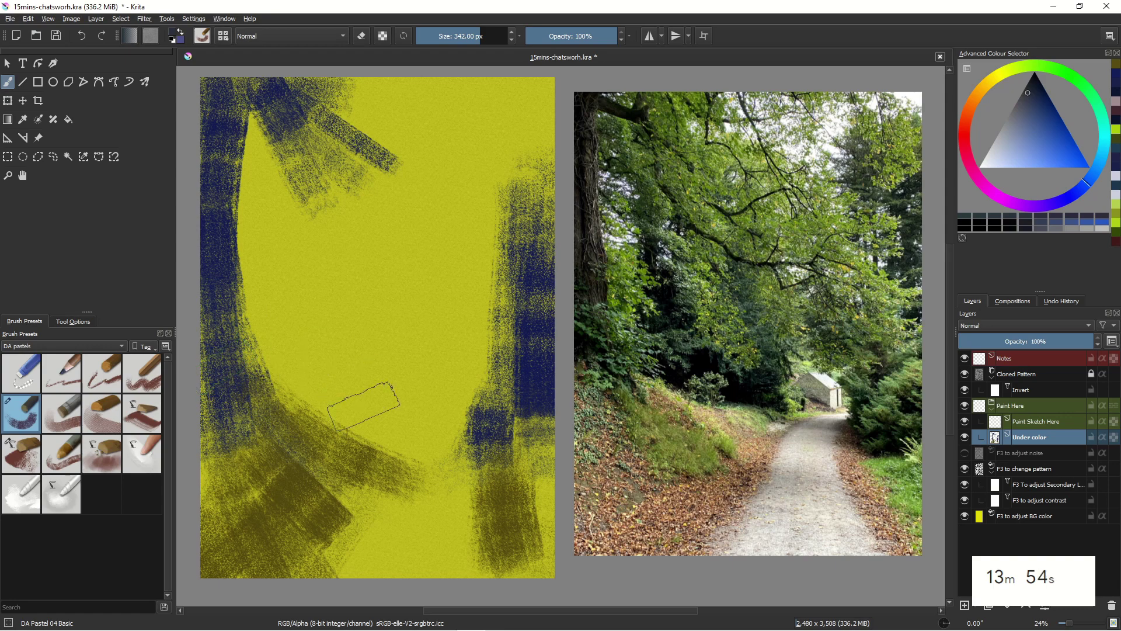
{"action": "left_click", "coordinate": [408, 403]}
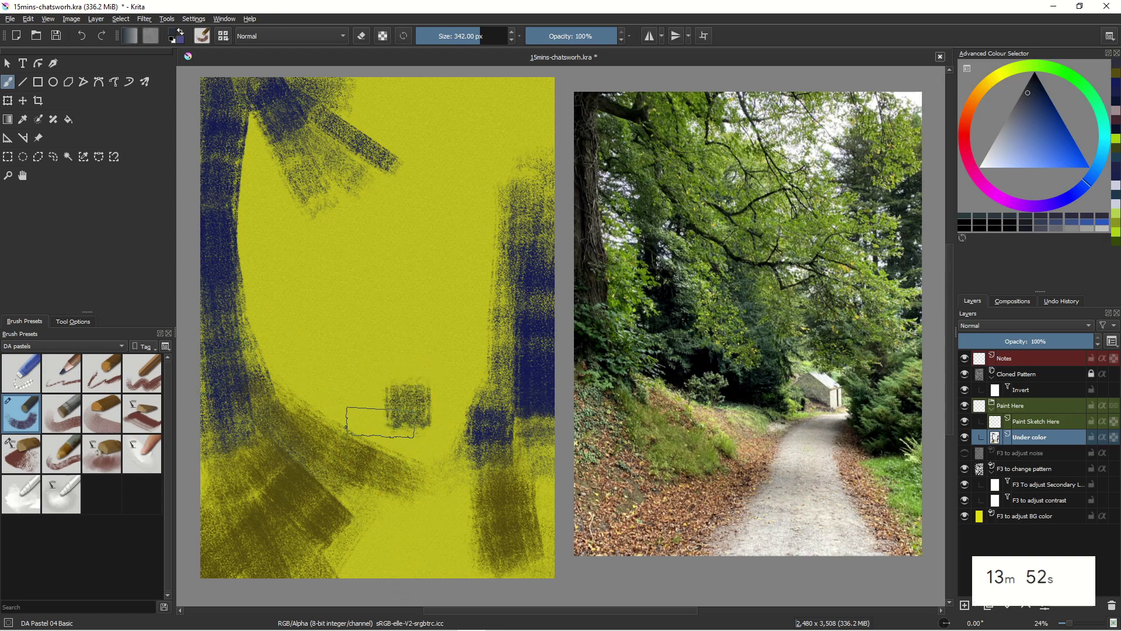
{"action": "key", "text": "bracketleft"}
{"action": "key", "text": "bracketleft"}
{"action": "key", "text": "bracketleft"}
{"action": "key", "text": "bracketleft"}
{"action": "key", "text": "bracketleft"}
{"action": "key", "text": "bracketleft"}
{"action": "left_click", "coordinate": [402, 407]}
{"action": "key", "text": "bracketleft"}
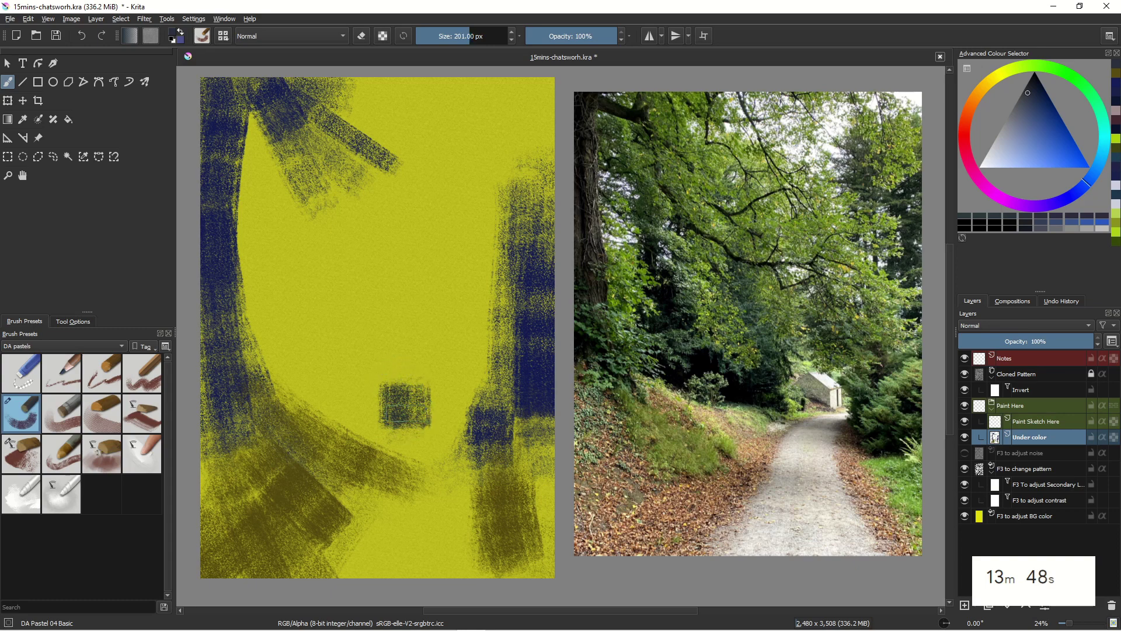
{"action": "mouse_move", "coordinate": [395, 385]}
{"action": "left_mouse_down"}
{"action": "mouse_move", "coordinate": [401, 411]}
{"action": "mouse_move", "coordinate": [393, 380]}
{"action": "mouse_move", "coordinate": [412, 389]}
{"action": "mouse_move", "coordinate": [399, 391]}
{"action": "mouse_move", "coordinate": [420, 404]}
{"action": "mouse_move", "coordinate": [423, 438]}
{"action": "mouse_move", "coordinate": [424, 406]}
{"action": "mouse_move", "coordinate": [420, 441]}
{"action": "mouse_move", "coordinate": [405, 446]}
{"action": "mouse_move", "coordinate": [450, 454]}
{"action": "mouse_move", "coordinate": [470, 419]}
{"action": "mouse_move", "coordinate": [465, 398]}
{"action": "mouse_move", "coordinate": [475, 430]}
{"action": "left_mouse_up"}
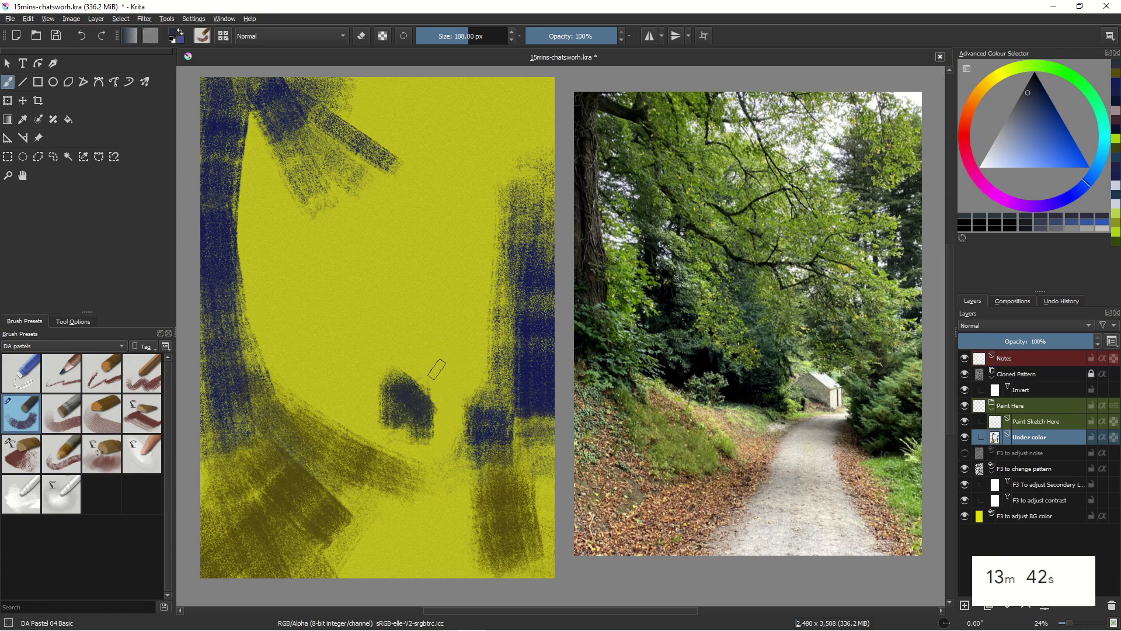
{"action": "left_click_drag", "start_coordinate": [442, 373], "coordinate": [480, 408]}
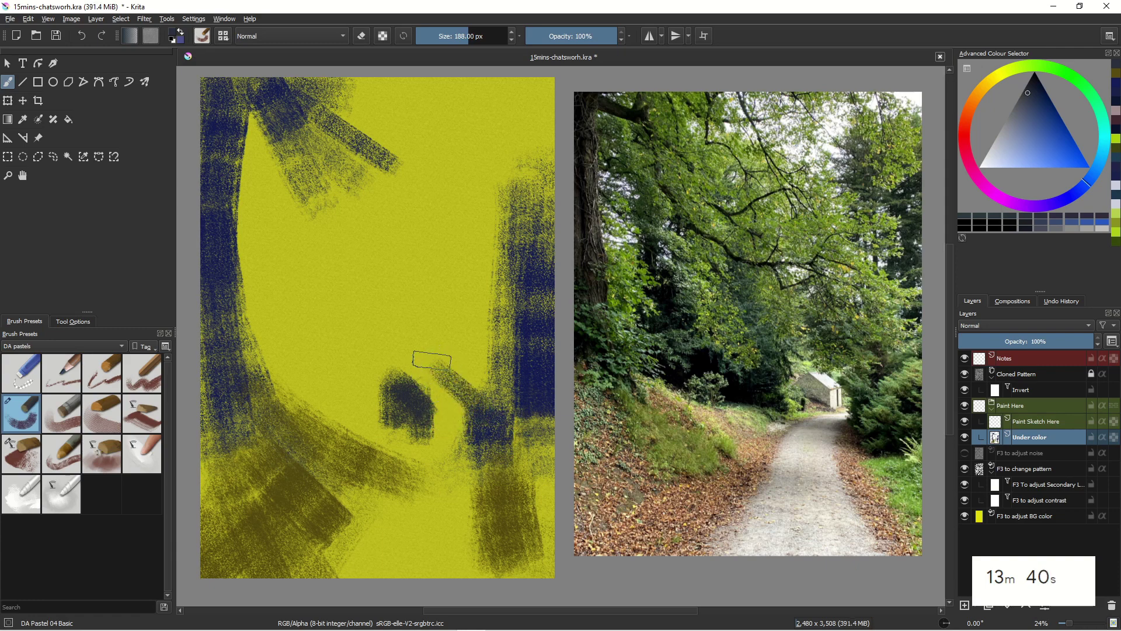
Reduce the brush to 63 px and paint a thin dark stroke above the cottage, linking the dark patches on both sides
{"action": "key", "text": "bracketright"}
{"action": "key", "text": "bracketright"}
{"action": "key", "text": "bracketright"}
{"action": "key", "text": "bracketright"}
{"action": "key", "text": "bracketright"}
{"action": "key", "text": "bracketright"}
{"action": "key", "text": "bracketright"}
{"action": "key", "text": "bracketright"}
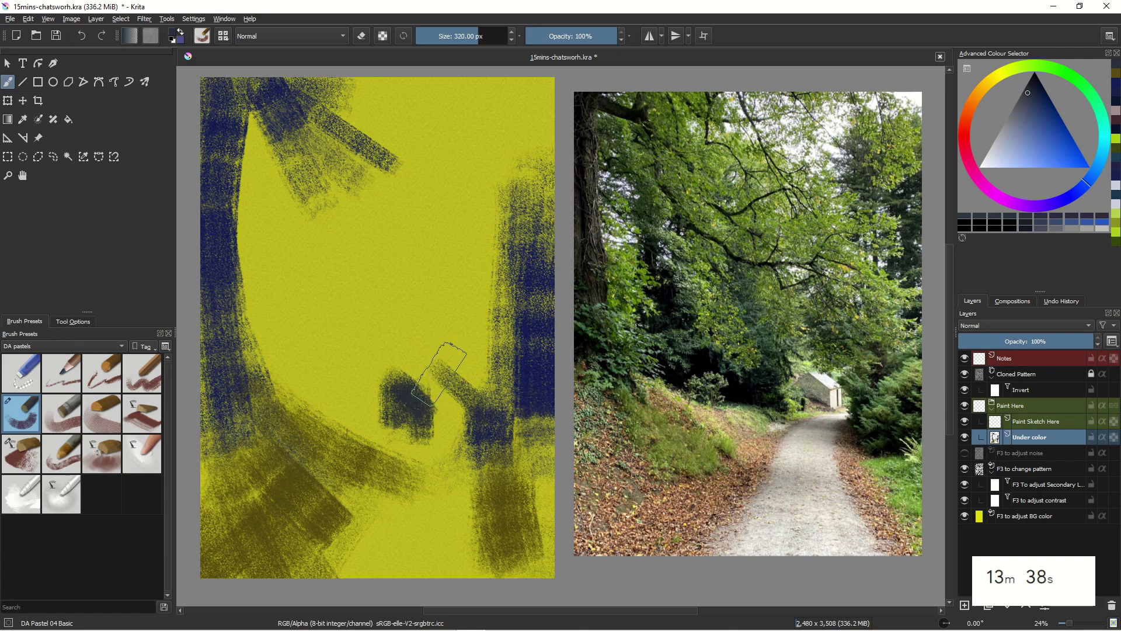
{"action": "key", "text": "bracketleft"}
{"action": "key", "text": "bracketleft"}
{"action": "key", "text": "bracketleft"}
{"action": "key", "text": "bracketleft"}
{"action": "key", "text": "bracketleft"}
{"action": "key", "text": "bracketleft"}
{"action": "key", "text": "bracketleft"}
{"action": "key", "text": "bracketleft"}
{"action": "key", "text": "bracketleft"}
{"action": "key", "text": "bracketleft"}
{"action": "key", "text": "bracketleft"}
{"action": "key", "text": "bracketleft"}
{"action": "key", "text": "bracketleft"}
{"action": "key", "text": "bracketleft"}
{"action": "key", "text": "bracketleft"}
{"action": "key", "text": "bracketleft"}
{"action": "key", "text": "bracketleft"}
{"action": "key", "text": "bracketleft"}
{"action": "key", "text": "bracketleft"}
{"action": "key", "text": "bracketleft"}
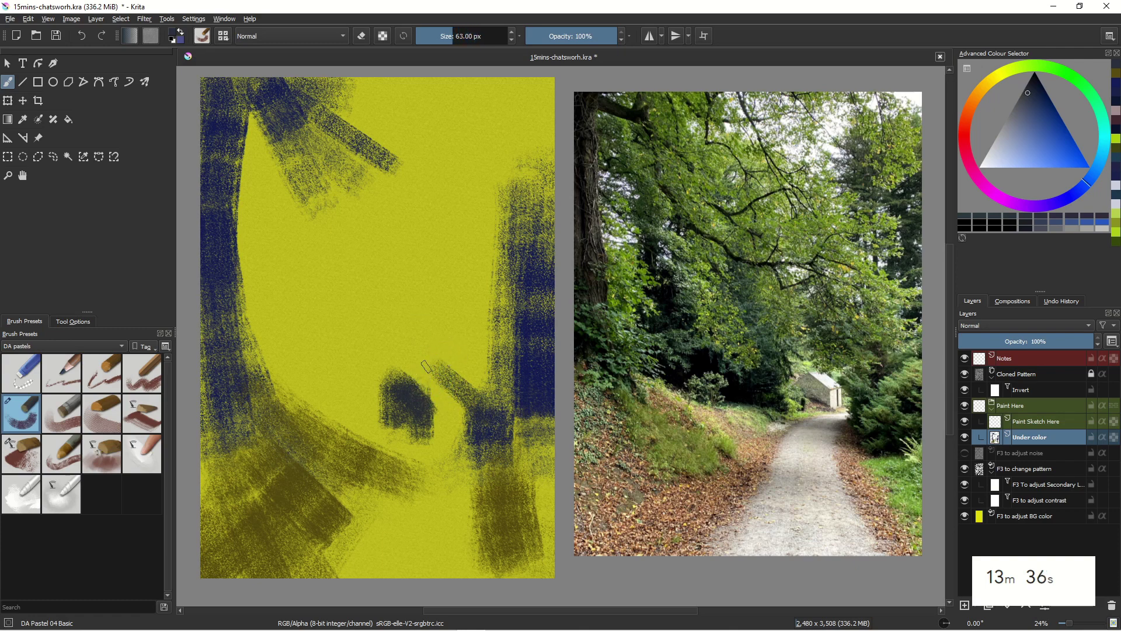
{"action": "left_click_drag", "start_coordinate": [444, 369], "coordinate": [399, 381]}
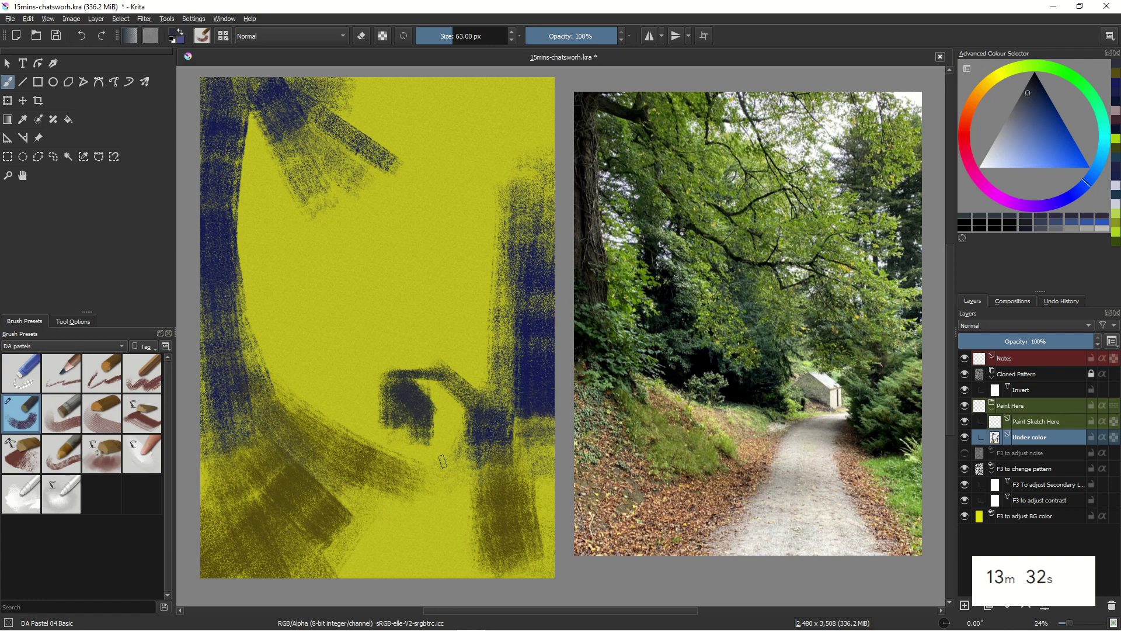
Sample olive from the bank and paint the bank's edge below the dark patch beside the cottage, enlarging the brush to 126 px
{"action": "left_click", "coordinate": [330, 512], "text": "ctrl"}
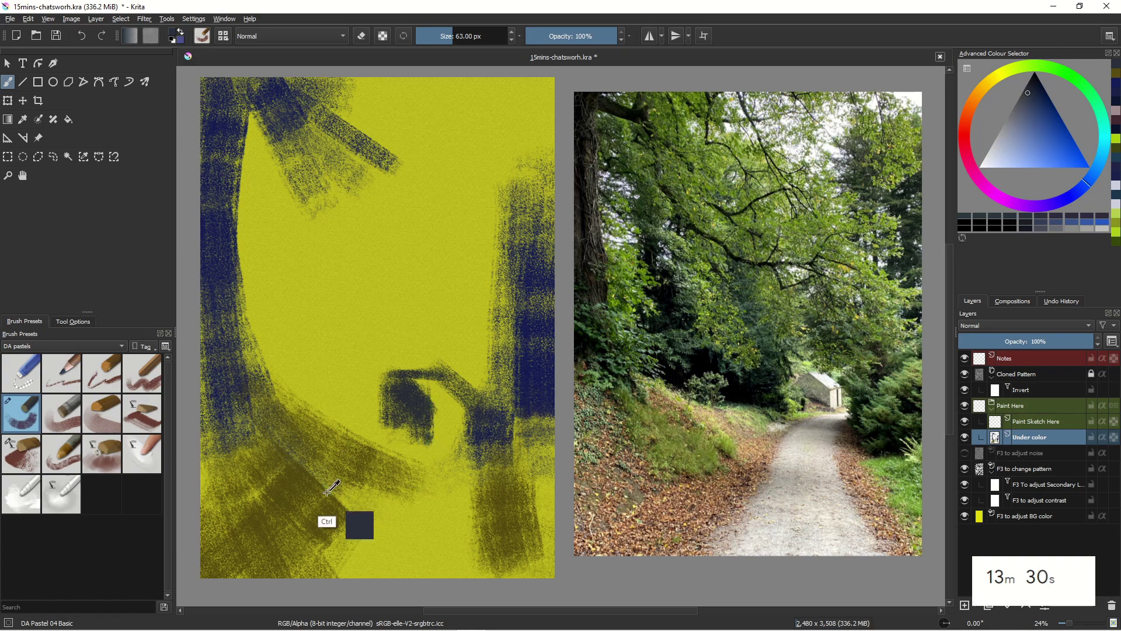
{"action": "left_click_drag", "start_coordinate": [367, 420], "coordinate": [408, 446]}
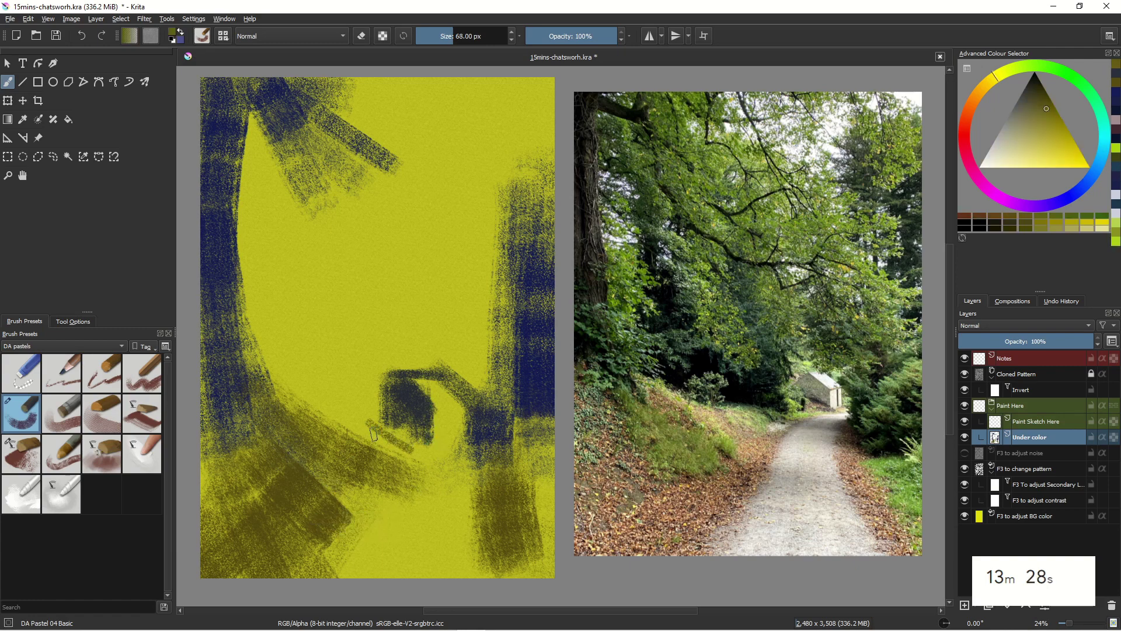
{"action": "key", "text": "bracketright"}
{"action": "key", "text": "bracketright"}
{"action": "key", "text": "bracketright"}
{"action": "key", "text": "bracketright"}
{"action": "key", "text": "bracketright"}
{"action": "key", "text": "bracketright"}
{"action": "key", "text": "bracketright"}
{"action": "key", "text": "bracketright"}
{"action": "left_click_drag", "start_coordinate": [373, 415], "coordinate": [416, 441]}
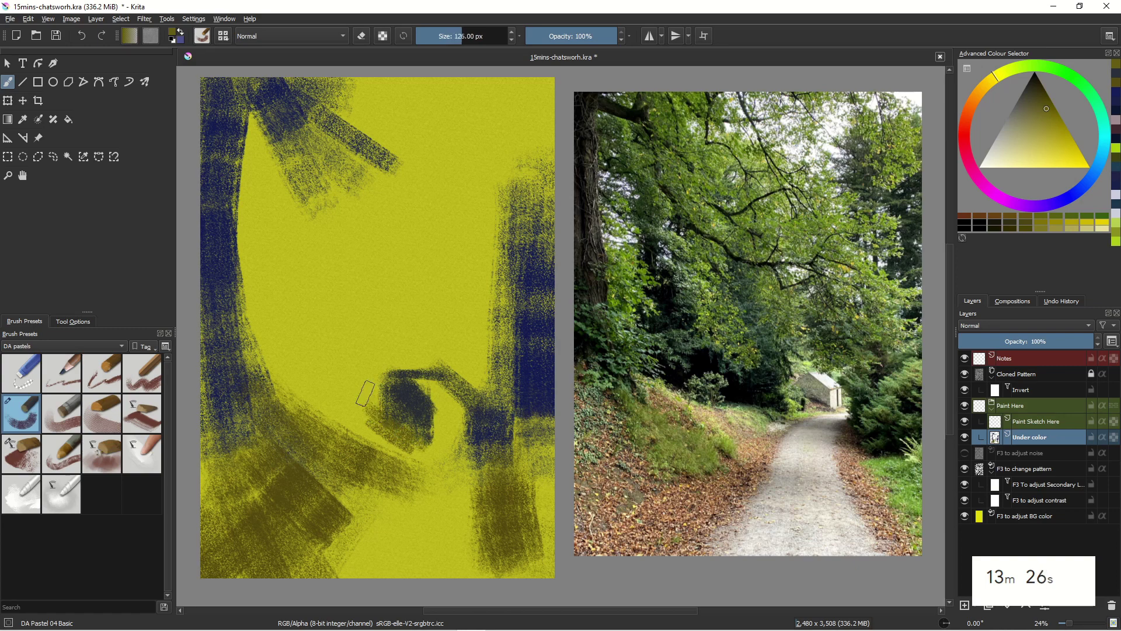
{"action": "left_click_drag", "start_coordinate": [371, 402], "coordinate": [419, 441]}
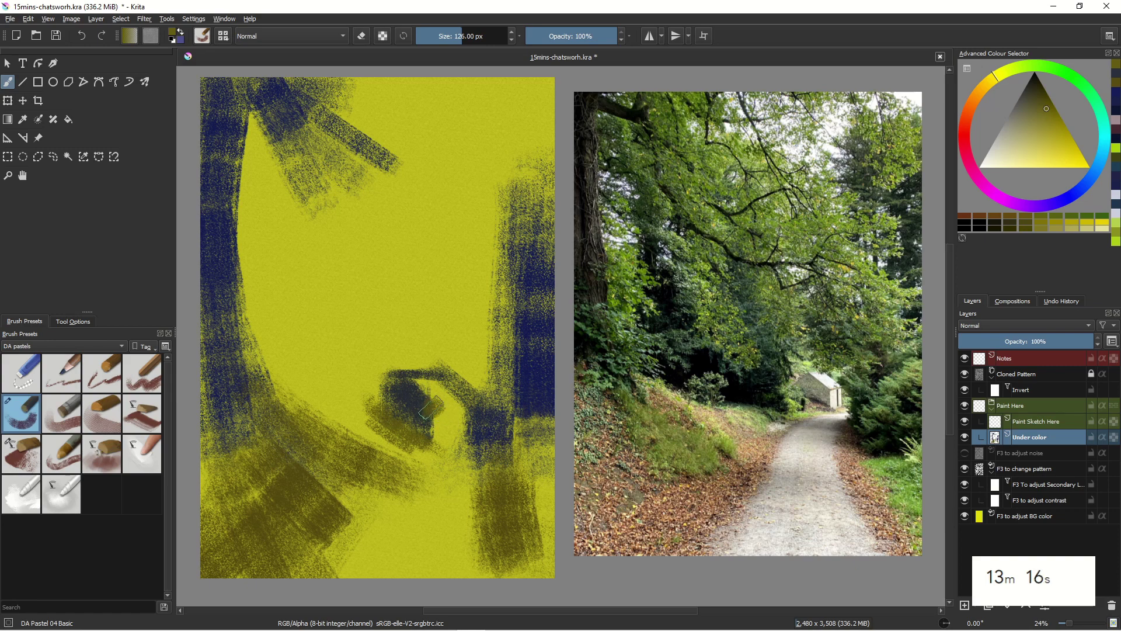
Reduce the pastel brush to 20 px, then carve crisp cottage roof and wall edges with the Eraser Small preset at 25 px
{"action": "key", "text": "bracketleft"}
{"action": "key", "text": "bracketleft"}
{"action": "key", "text": "bracketleft"}
{"action": "key", "text": "bracketleft"}
{"action": "key", "text": "bracketleft"}
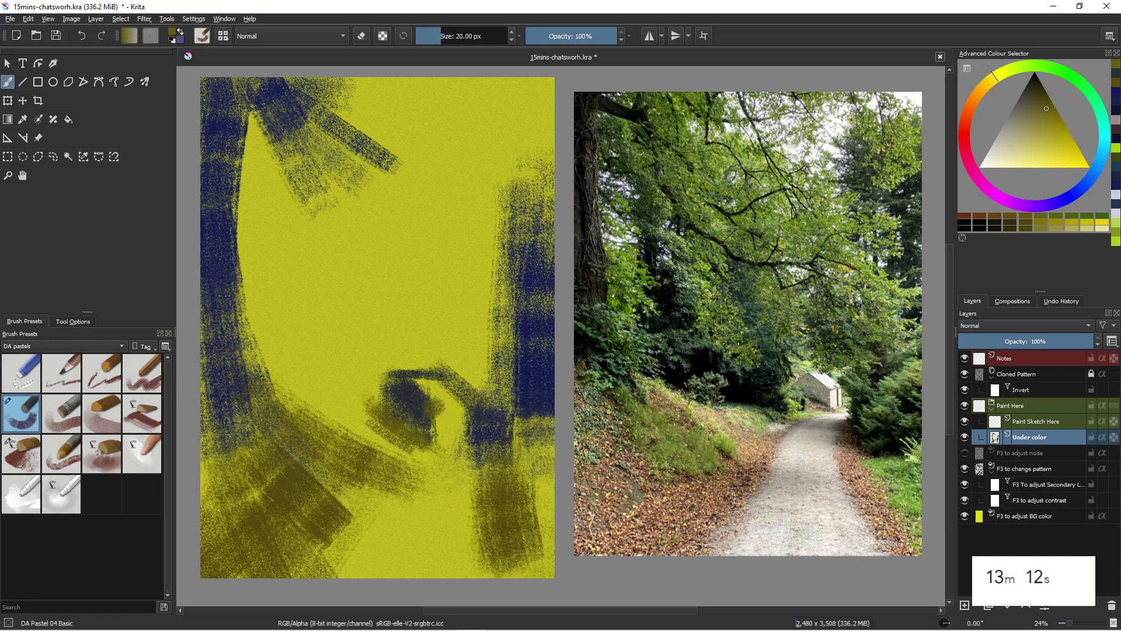
{"action": "left_click", "coordinate": [408, 407], "text": "ctrl"}
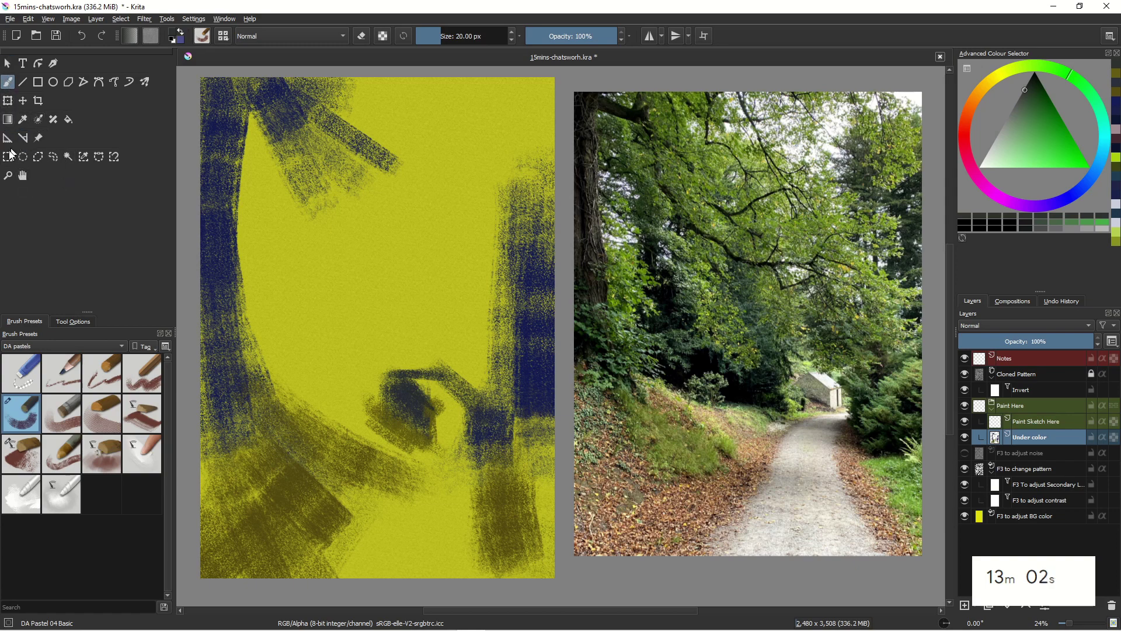
{"action": "left_click", "coordinate": [31, 367]}
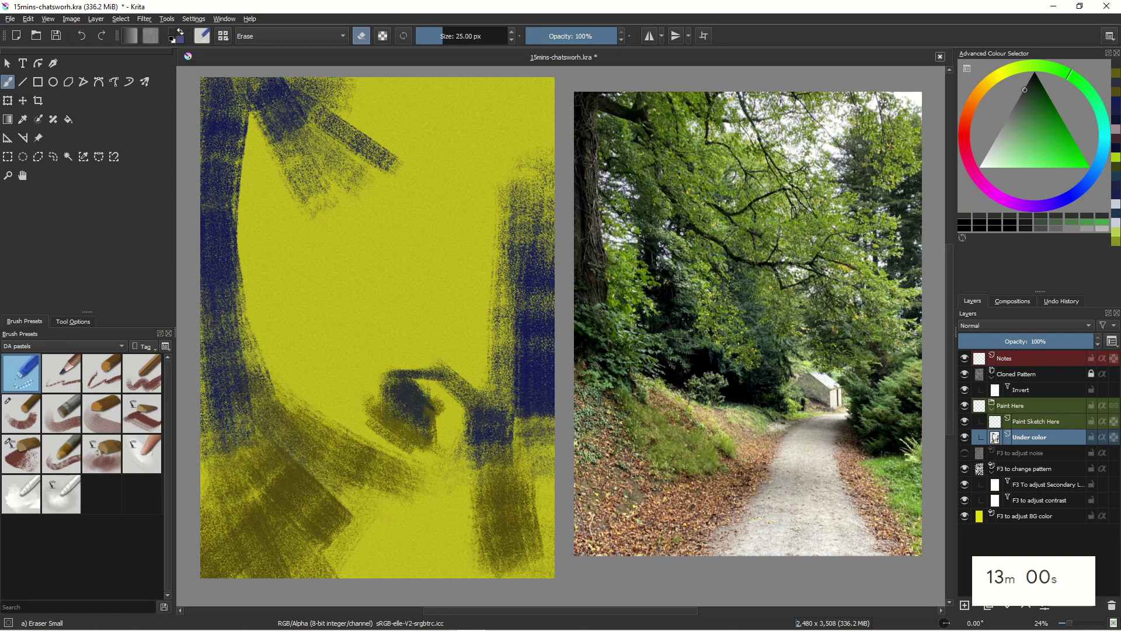
{"action": "left_click_drag", "start_coordinate": [428, 390], "coordinate": [433, 403]}
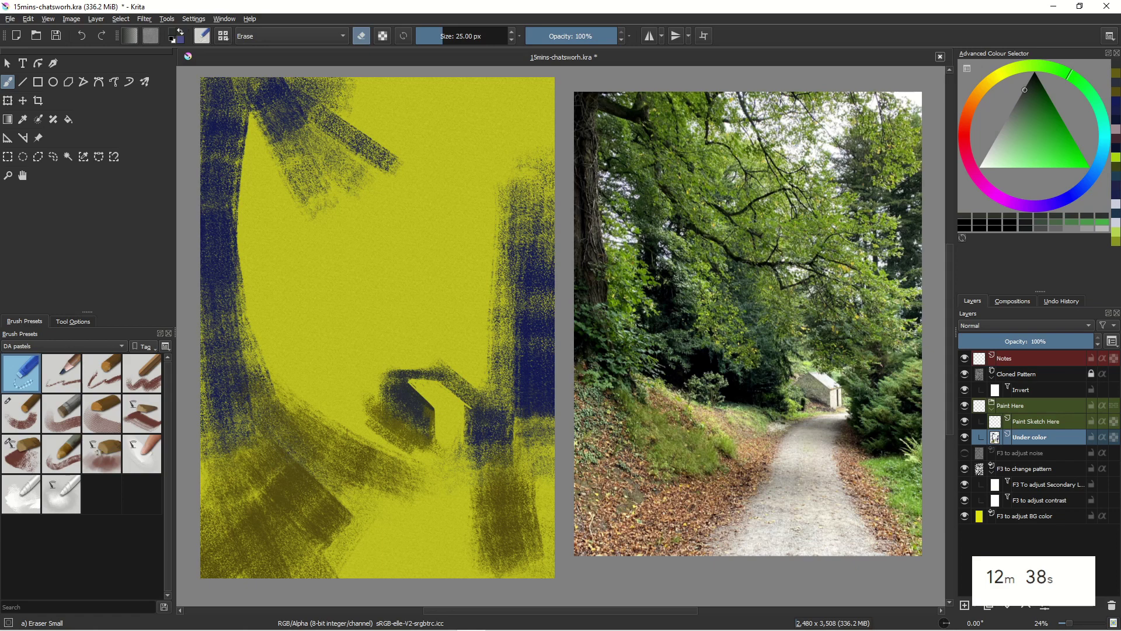
Sample olive, erase a strip from the bank's upper edge at 201 px, and draw a thin line there with DA Pastel 04 Basic
{"action": "left_click", "coordinate": [222, 391], "text": "ctrl"}
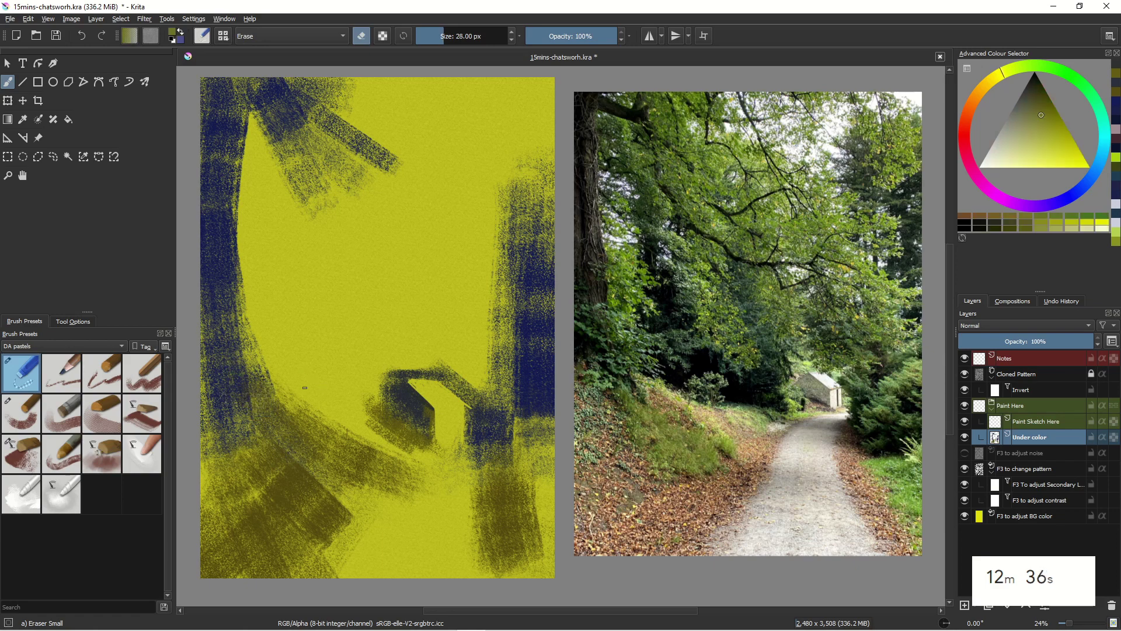
{"action": "key", "text": "]"}
{"action": "key", "text": "]"}
{"action": "key", "text": "]"}
{"action": "key", "text": "]"}
{"action": "key", "text": "]"}
{"action": "key", "text": "]"}
{"action": "key", "text": "]"}
{"action": "key", "text": "]"}
{"action": "key", "text": "]"}
{"action": "key", "text": "]"}
{"action": "key", "text": "]"}
{"action": "key", "text": "]"}
{"action": "key", "text": "]"}
{"action": "key", "text": "]"}
{"action": "left_click_drag", "start_coordinate": [296, 363], "coordinate": [311, 425]}
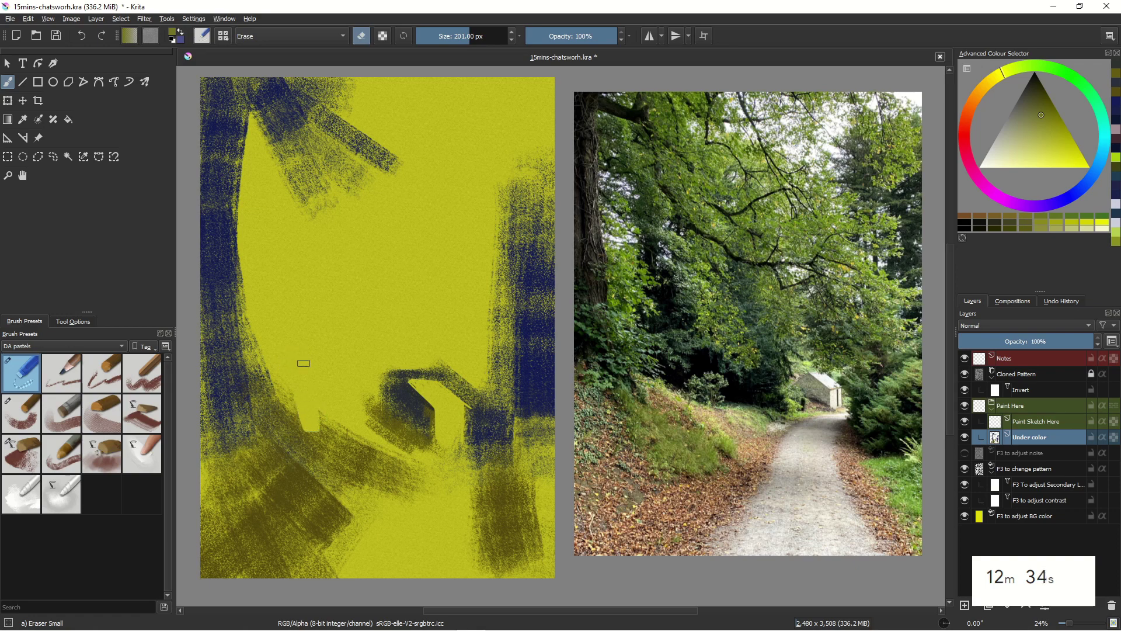
{"action": "left_click", "coordinate": [25, 419]}
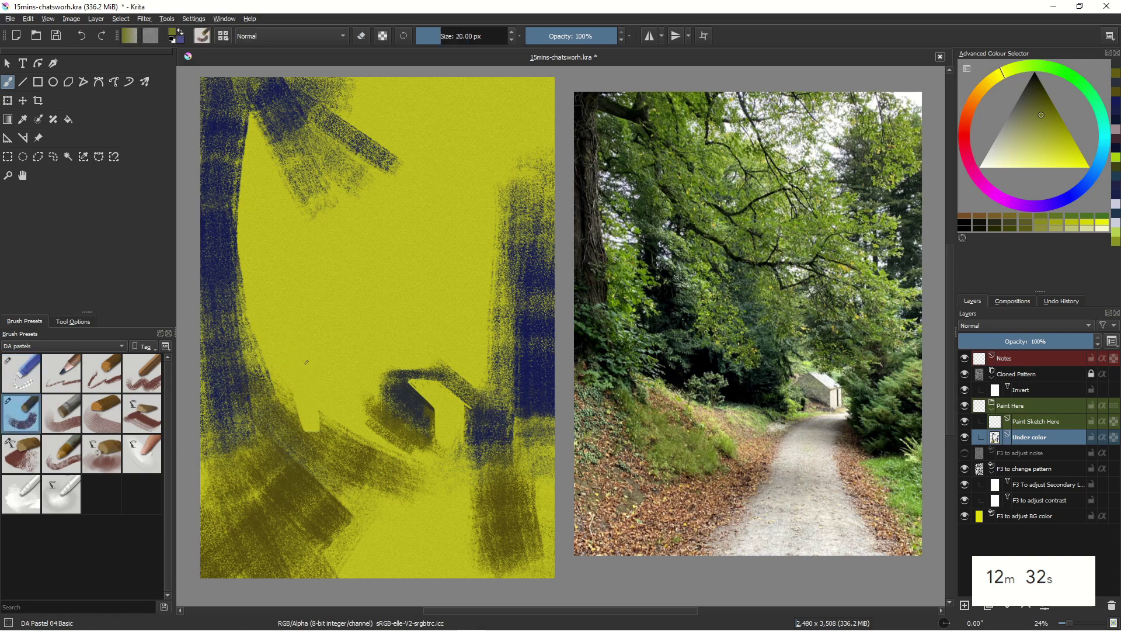
{"action": "left_click_drag", "start_coordinate": [304, 361], "coordinate": [308, 415]}
Sample navy from the left tree mass, enlarge the brush to 176 px, and paint dark foliage above the bank plus a curved stroke rising mid-canvas
{"action": "left_click", "coordinate": [231, 365], "text": "ctrl"}
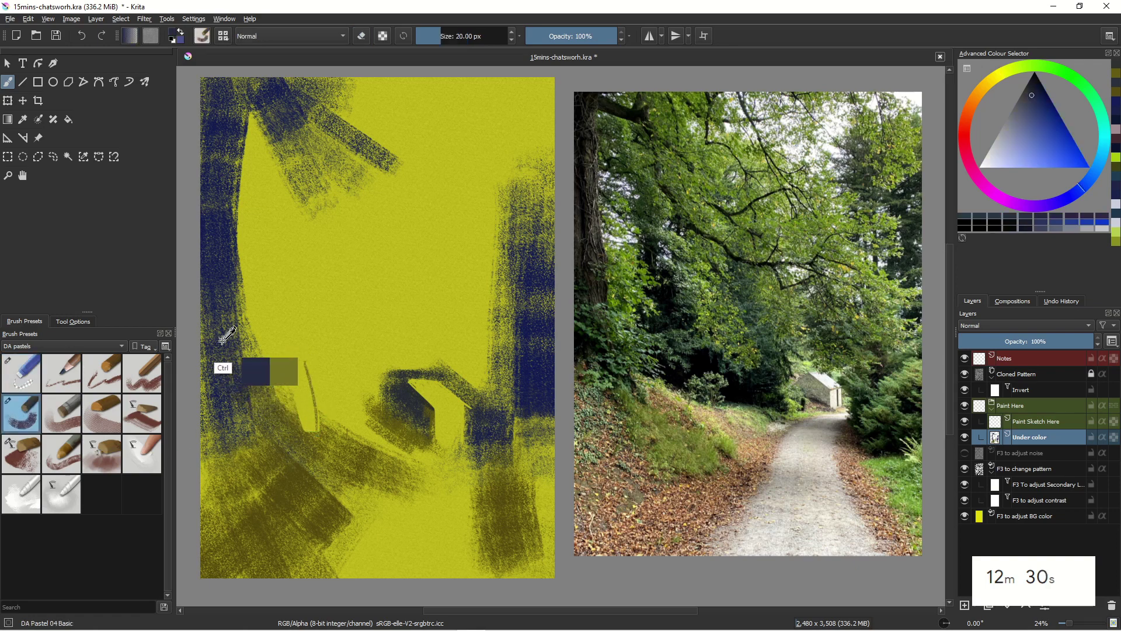
{"action": "key", "text": "]"}
{"action": "key", "text": "]"}
{"action": "key", "text": "]"}
{"action": "key", "text": "]"}
{"action": "key", "text": "]"}
{"action": "key", "text": "]"}
{"action": "key", "text": "]"}
{"action": "key", "text": "]"}
{"action": "key", "text": "]"}
{"action": "key", "text": "]"}
{"action": "key", "text": "]"}
{"action": "key", "text": "]"}
{"action": "key", "text": "]"}
{"action": "key", "text": "]"}
{"action": "key", "text": "]"}
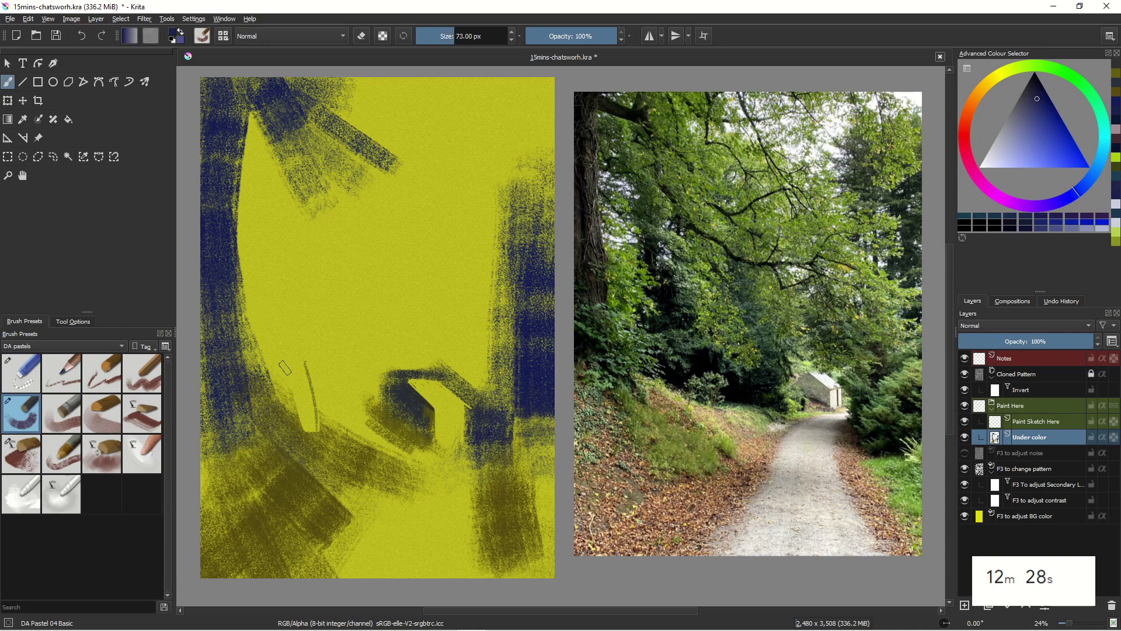
{"action": "key", "text": "]"}
{"action": "key", "text": "]"}
{"action": "key", "text": "]"}
{"action": "key", "text": "]"}
{"action": "key", "text": "]"}
{"action": "key", "text": "]"}
{"action": "key", "text": "]"}
{"action": "key", "text": "]"}
{"action": "key", "text": "]"}
{"action": "key", "text": "]"}
{"action": "key", "text": "]"}
{"action": "mouse_move", "coordinate": [292, 351]}
{"action": "left_mouse_down"}
{"action": "mouse_move", "coordinate": [321, 410]}
{"action": "mouse_move", "coordinate": [289, 356]}
{"action": "mouse_move", "coordinate": [299, 393]}
{"action": "mouse_move", "coordinate": [276, 433]}
{"action": "mouse_move", "coordinate": [268, 415]}
{"action": "mouse_move", "coordinate": [296, 362]}
{"action": "mouse_move", "coordinate": [333, 392]}
{"action": "mouse_move", "coordinate": [299, 351]}
{"action": "mouse_move", "coordinate": [396, 388]}
{"action": "left_mouse_up"}
{"action": "left_click_drag", "start_coordinate": [309, 251], "coordinate": [348, 350]}
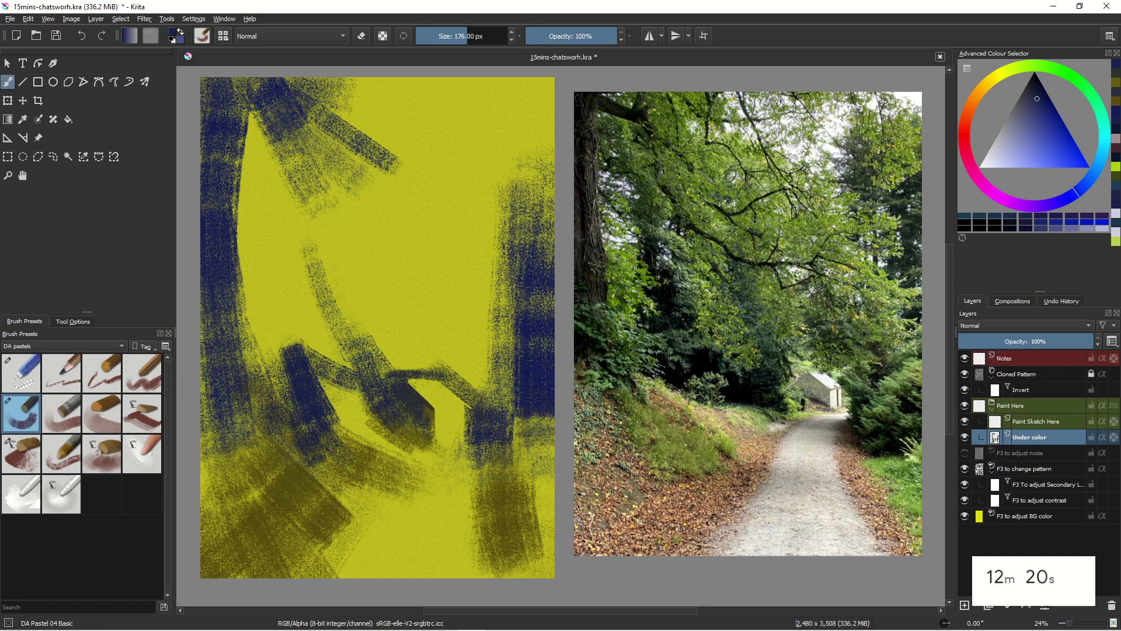
Paint a dark navy trunk rising mid-canvas from the foliage, then darken the foliage around the yellow gap above the bank
{"action": "left_click_drag", "start_coordinate": [321, 289], "coordinate": [327, 357]}
{"action": "mouse_move", "coordinate": [325, 226]}
{"action": "left_mouse_down"}
{"action": "mouse_move", "coordinate": [328, 361]}
{"action": "mouse_move", "coordinate": [321, 327]}
{"action": "mouse_move", "coordinate": [316, 366]}
{"action": "mouse_move", "coordinate": [324, 322]}
{"action": "mouse_move", "coordinate": [342, 372]}
{"action": "left_mouse_up"}
{"action": "mouse_move", "coordinate": [323, 197]}
{"action": "left_mouse_down"}
{"action": "mouse_move", "coordinate": [322, 327]}
{"action": "mouse_move", "coordinate": [330, 353]}
{"action": "mouse_move", "coordinate": [327, 301]}
{"action": "mouse_move", "coordinate": [354, 374]}
{"action": "left_mouse_up"}
{"action": "left_click_drag", "start_coordinate": [329, 242], "coordinate": [337, 307]}
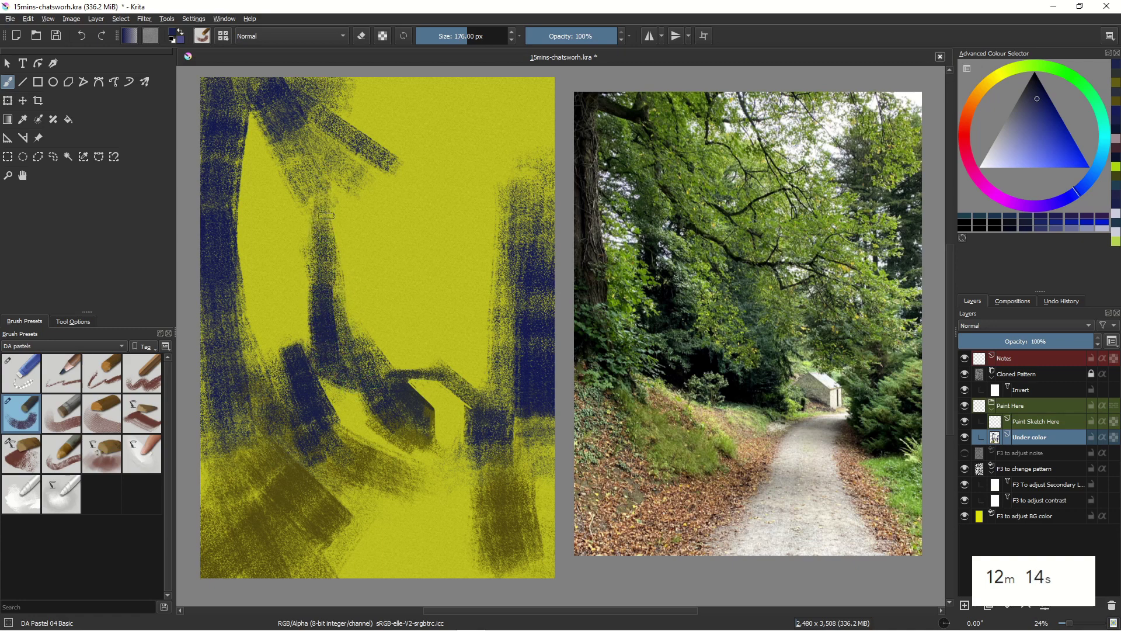
{"action": "left_click_drag", "start_coordinate": [322, 263], "coordinate": [315, 343]}
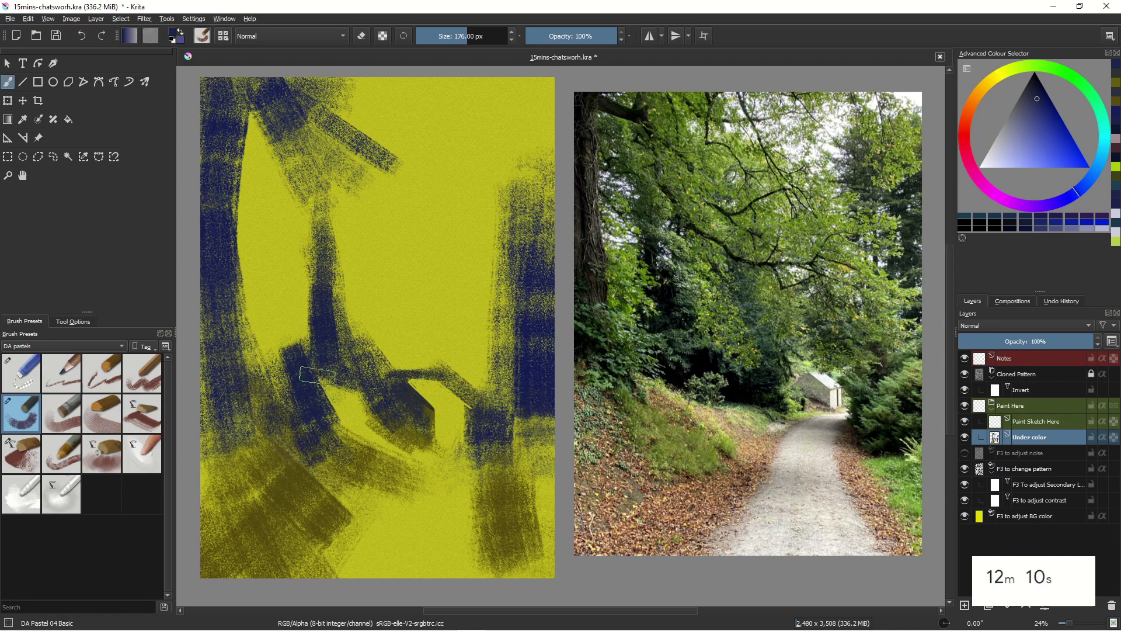
{"action": "mouse_move", "coordinate": [314, 375]}
{"action": "left_mouse_down"}
{"action": "mouse_move", "coordinate": [332, 402]}
{"action": "mouse_move", "coordinate": [325, 383]}
{"action": "mouse_move", "coordinate": [371, 395]}
{"action": "mouse_move", "coordinate": [316, 379]}
{"action": "mouse_move", "coordinate": [390, 408]}
{"action": "mouse_move", "coordinate": [348, 389]}
{"action": "mouse_move", "coordinate": [299, 402]}
{"action": "left_mouse_up"}
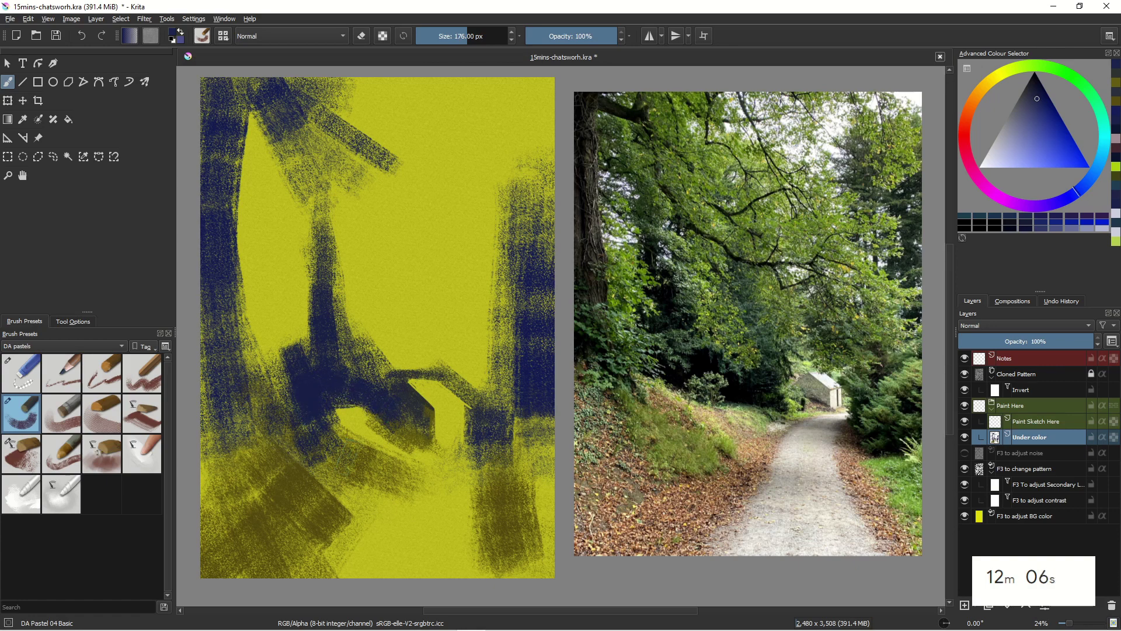
{"action": "mouse_move", "coordinate": [377, 414]}
{"action": "left_mouse_down"}
{"action": "mouse_move", "coordinate": [443, 457]}
{"action": "mouse_move", "coordinate": [376, 430]}
{"action": "mouse_move", "coordinate": [423, 460]}
{"action": "mouse_move", "coordinate": [360, 430]}
{"action": "mouse_move", "coordinate": [395, 445]}
{"action": "mouse_move", "coordinate": [362, 463]}
{"action": "mouse_move", "coordinate": [347, 455]}
{"action": "mouse_move", "coordinate": [374, 435]}
{"action": "left_mouse_up"}
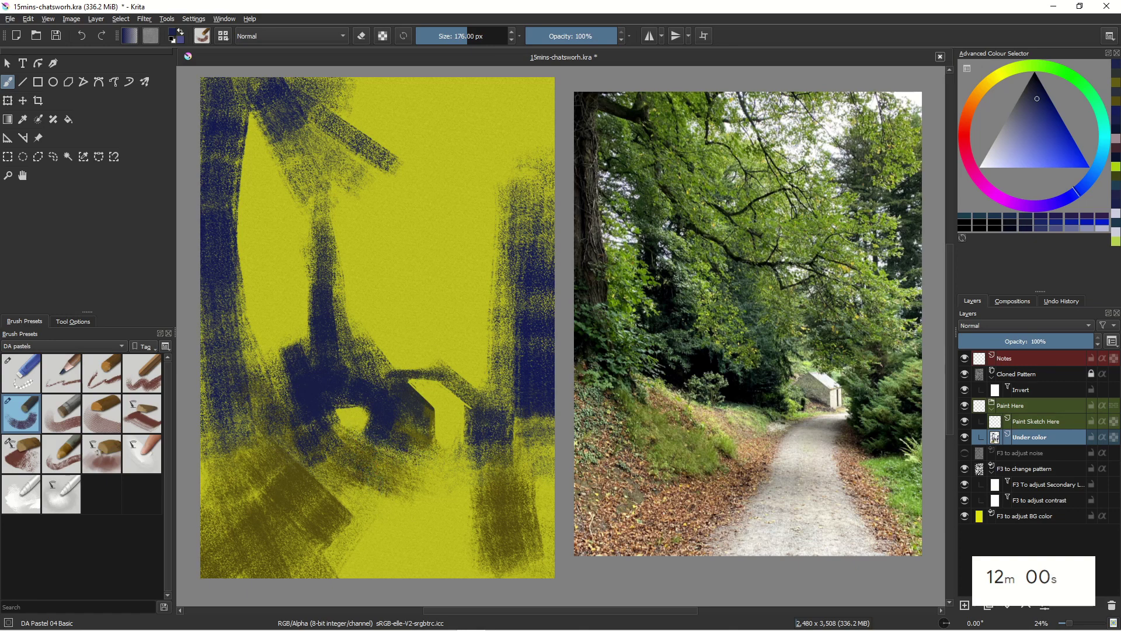
Pick a pale lavender-white and paint the path widening from below the cottage to the canvas's lower edge
{"action": "left_click", "coordinate": [1000, 154]}
{"action": "mouse_move", "coordinate": [458, 446]}
{"action": "left_mouse_down"}
{"action": "mouse_move", "coordinate": [398, 530]}
{"action": "mouse_move", "coordinate": [445, 469]}
{"action": "mouse_move", "coordinate": [333, 567]}
{"action": "left_mouse_up"}
{"action": "left_click", "coordinate": [985, 161]}
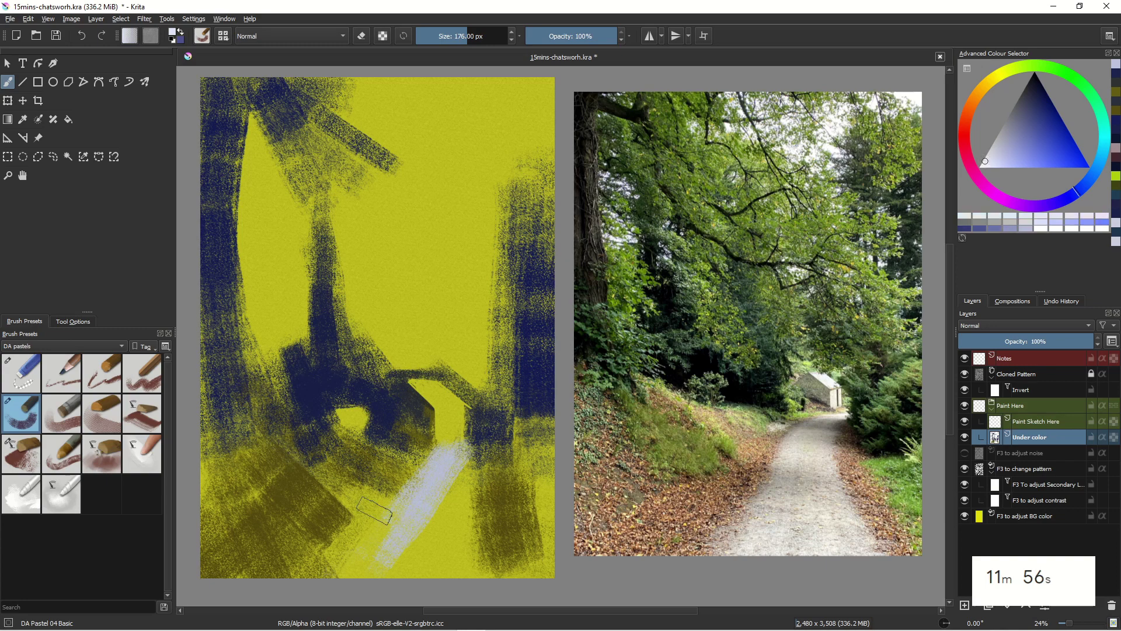
{"action": "mouse_move", "coordinate": [461, 456]}
{"action": "left_mouse_down"}
{"action": "mouse_move", "coordinate": [405, 525]}
{"action": "mouse_move", "coordinate": [437, 467]}
{"action": "left_mouse_up"}
{"action": "left_click_drag", "start_coordinate": [437, 506], "coordinate": [477, 583]}
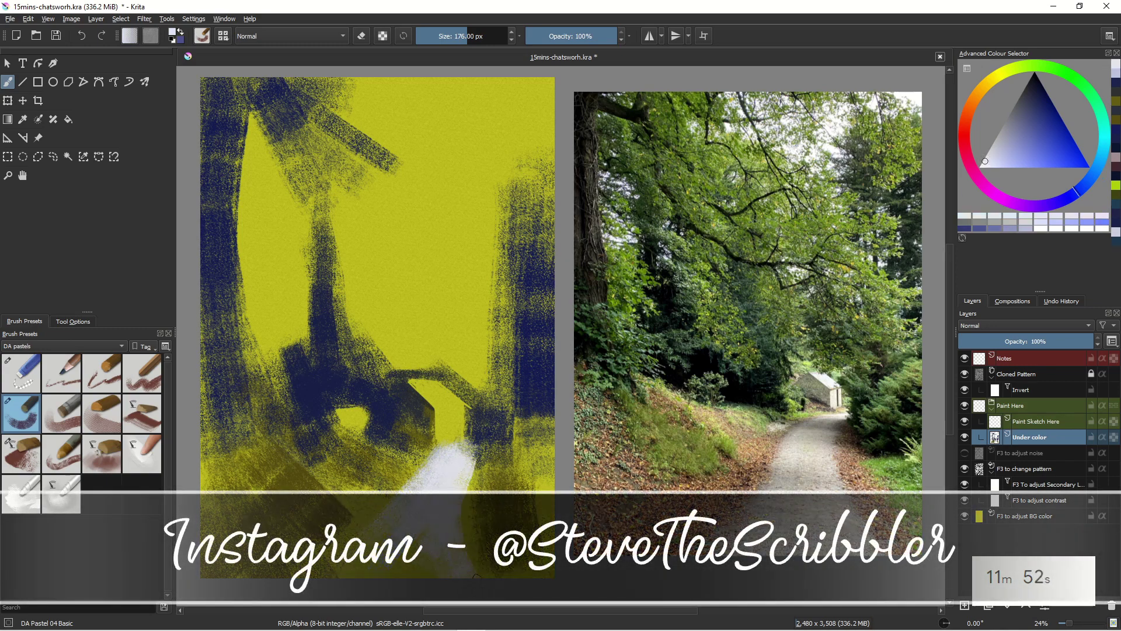
{"action": "left_click_drag", "start_coordinate": [419, 480], "coordinate": [349, 568]}
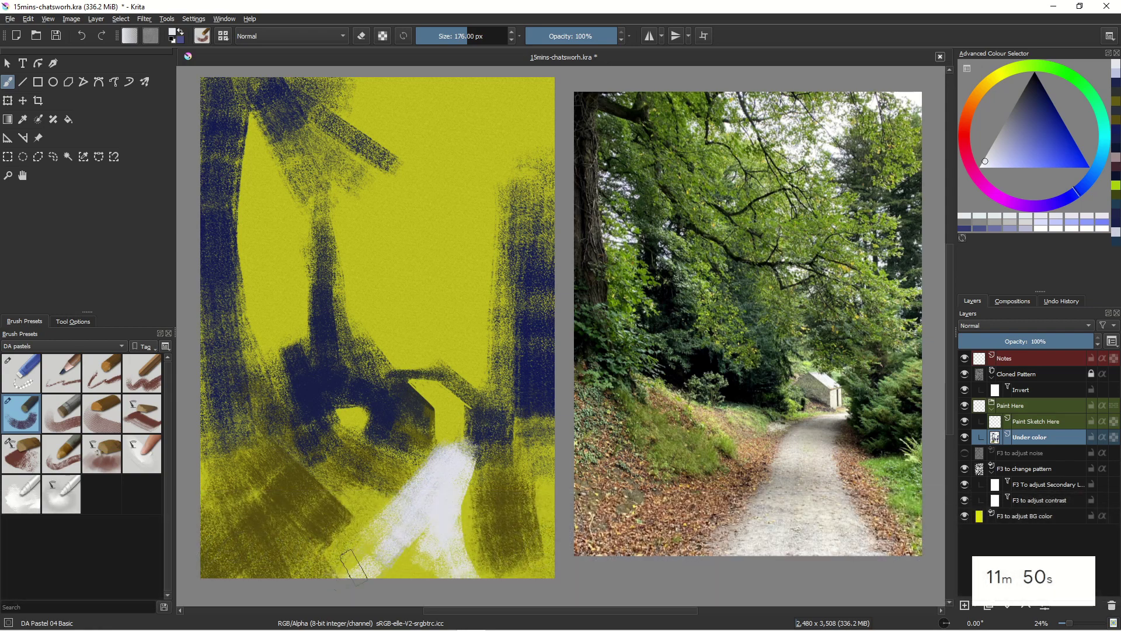
Sample olive from the bank and paint the bank's edge where it meets the pale path
{"action": "left_click", "coordinate": [303, 535], "text": "ctrl"}
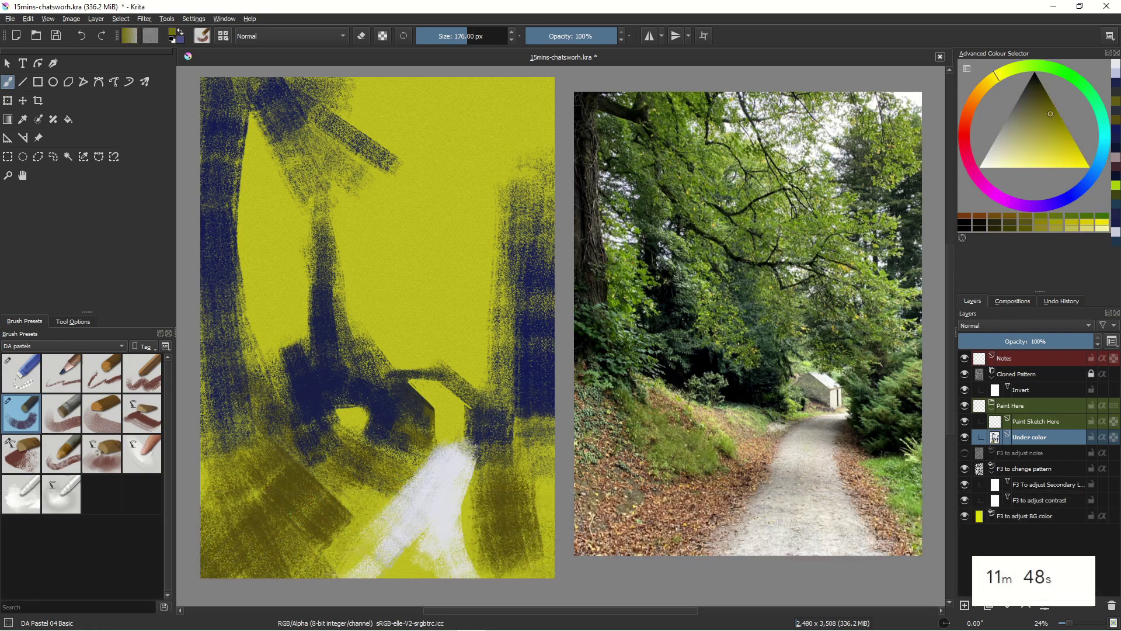
{"action": "left_click_drag", "start_coordinate": [413, 476], "coordinate": [383, 514]}
{"action": "left_click_drag", "start_coordinate": [432, 451], "coordinate": [411, 486]}
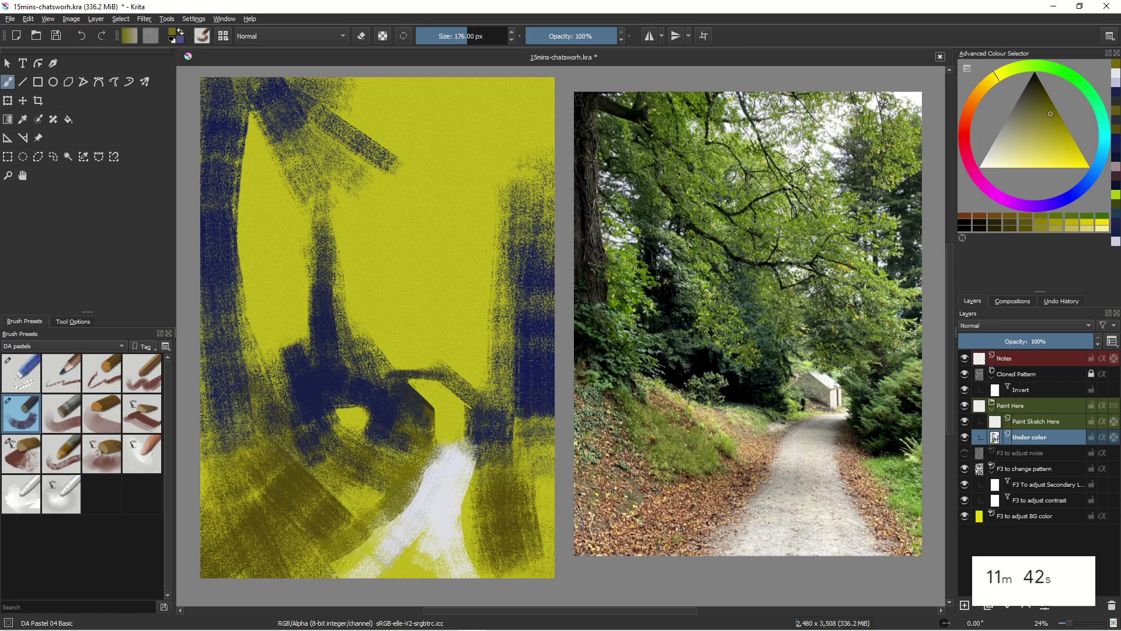
Sample the pale path colour and spread the path outward across the foot of the olive bank
{"action": "left_click", "coordinate": [402, 527], "text": "ctrl"}
{"action": "left_click_drag", "start_coordinate": [402, 526], "coordinate": [301, 549]}
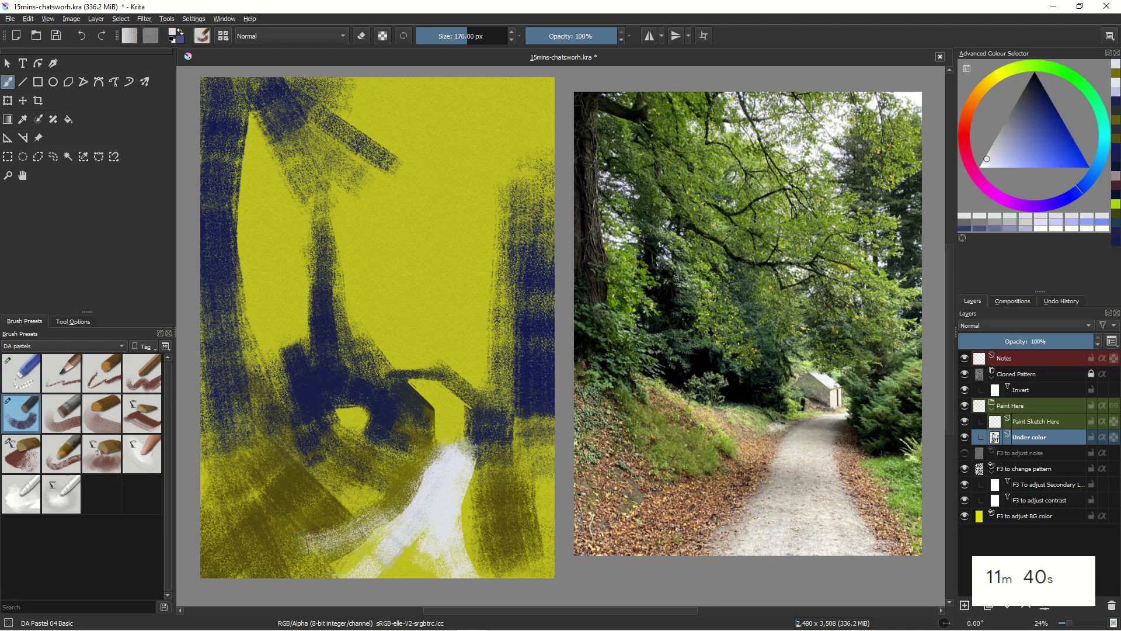
{"action": "left_click_drag", "start_coordinate": [412, 504], "coordinate": [279, 592]}
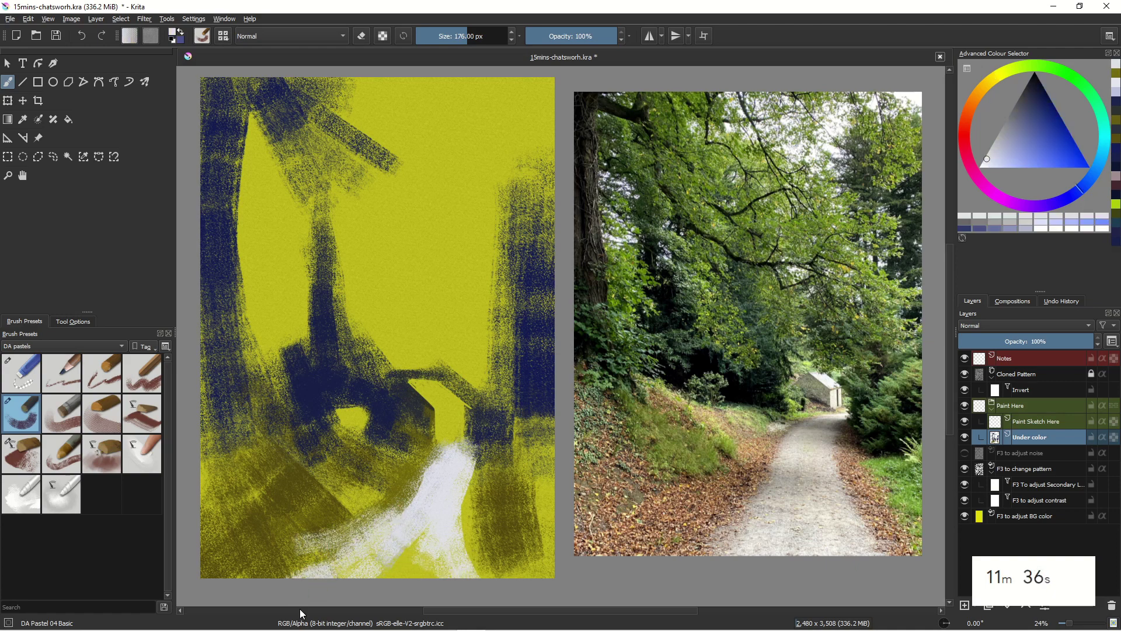
Fill the cottage walls and roof with the pale path colour at 68 and 26 px, then add a 103 px stroke beside the path's top
{"action": "left_click_drag", "start_coordinate": [448, 412], "coordinate": [449, 443]}
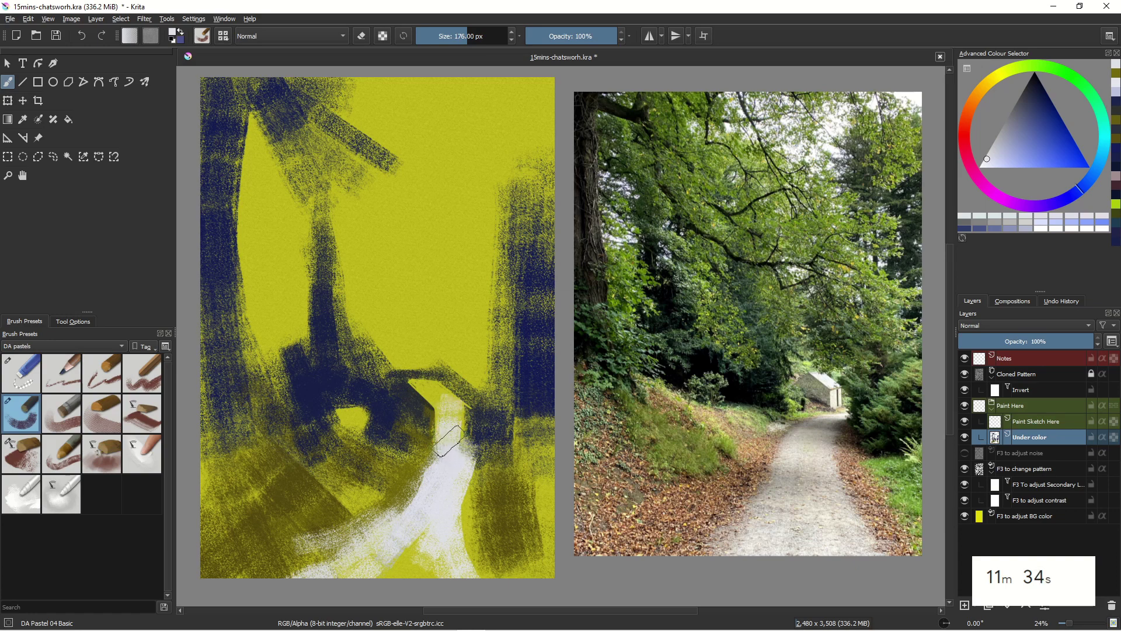
{"action": "key", "text": "bracketleft"}
{"action": "key", "text": "bracketleft"}
{"action": "key", "text": "bracketleft"}
{"action": "left_click_drag", "start_coordinate": [457, 409], "coordinate": [458, 448]}
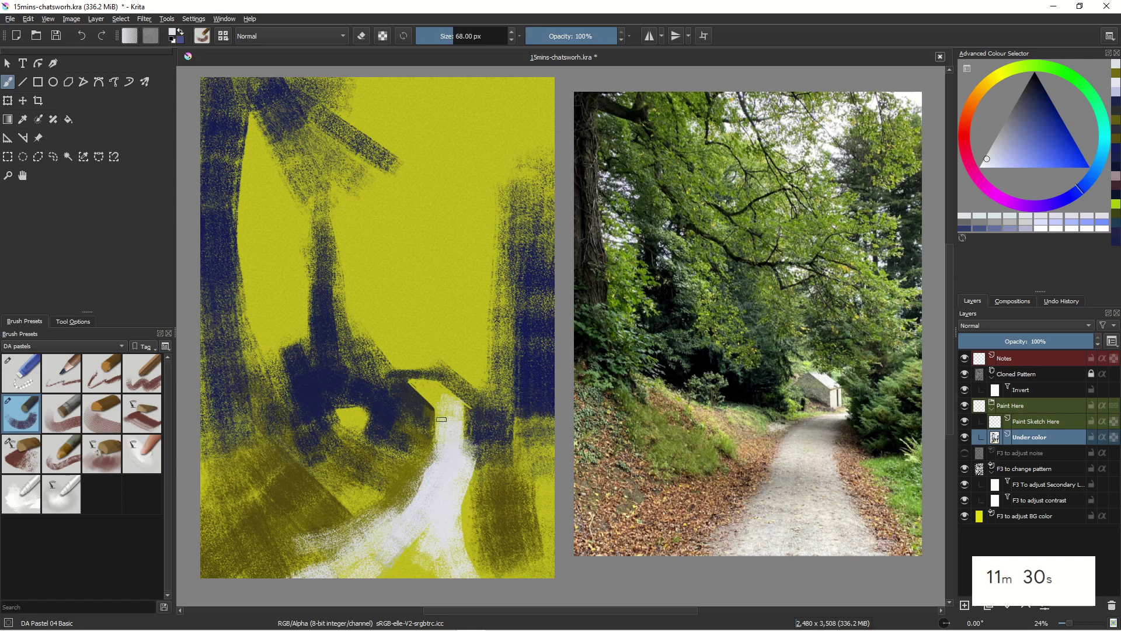
{"action": "mouse_move", "coordinate": [431, 391]}
{"action": "left_mouse_down"}
{"action": "mouse_move", "coordinate": [457, 405]}
{"action": "mouse_move", "coordinate": [433, 384]}
{"action": "left_mouse_up"}
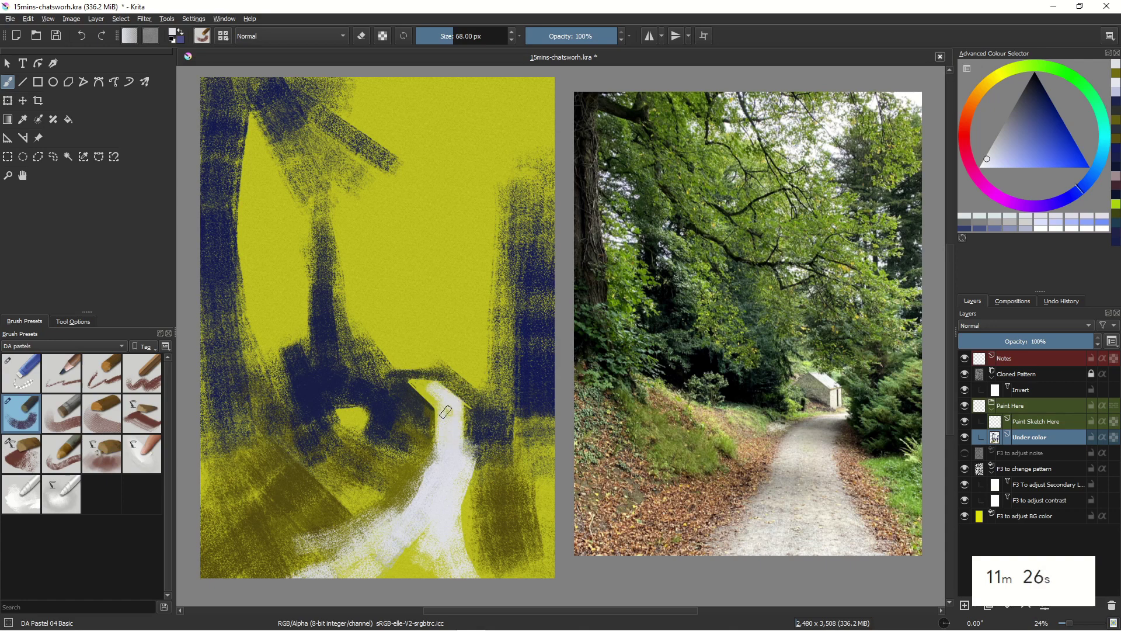
{"action": "left_click_drag", "start_coordinate": [417, 383], "coordinate": [415, 385]}
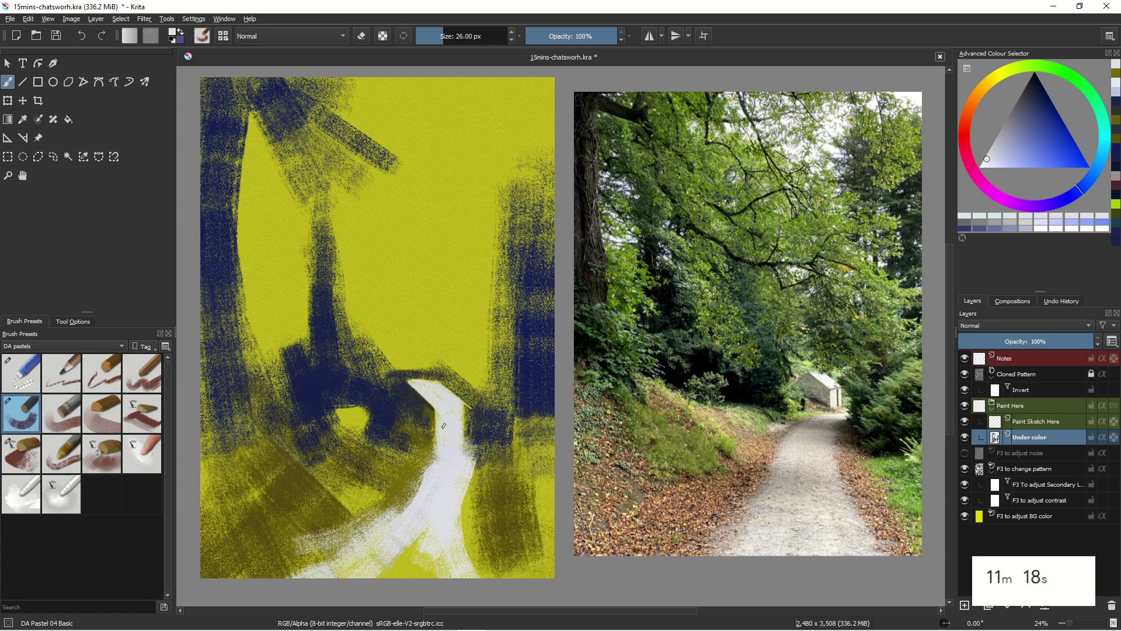
{"action": "left_click_drag", "start_coordinate": [459, 439], "coordinate": [473, 439], "text": "shift"}
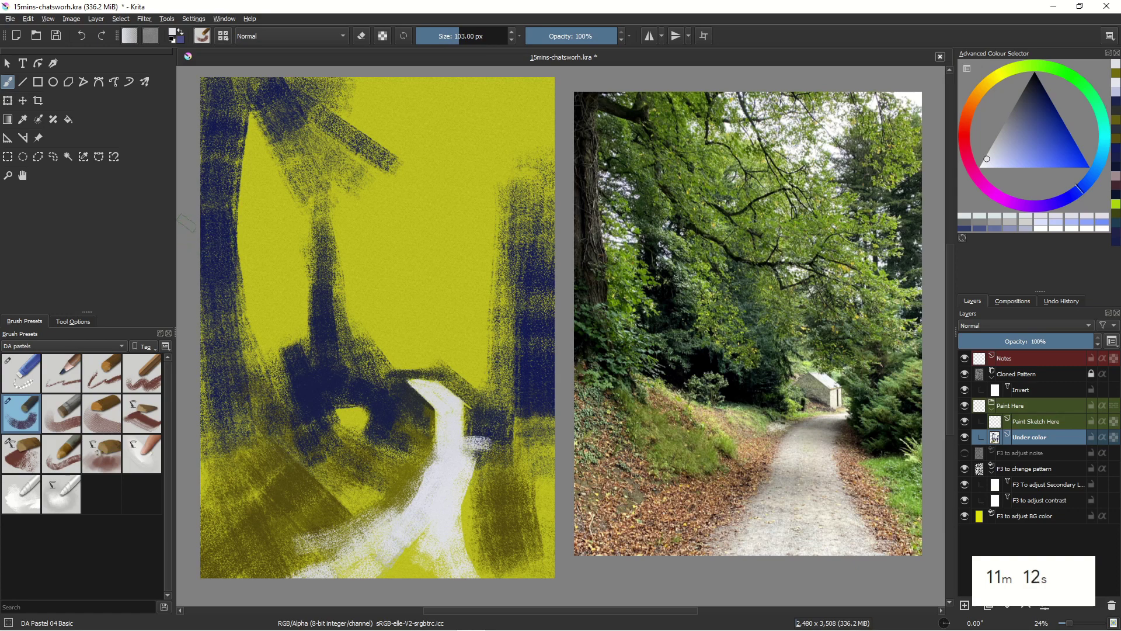
Sample navy from the tall trunk at the canvas edge and extend the tree mass beside the cottage inward with vertical strokes
{"action": "left_click", "coordinate": [205, 257], "text": "ctrl"}
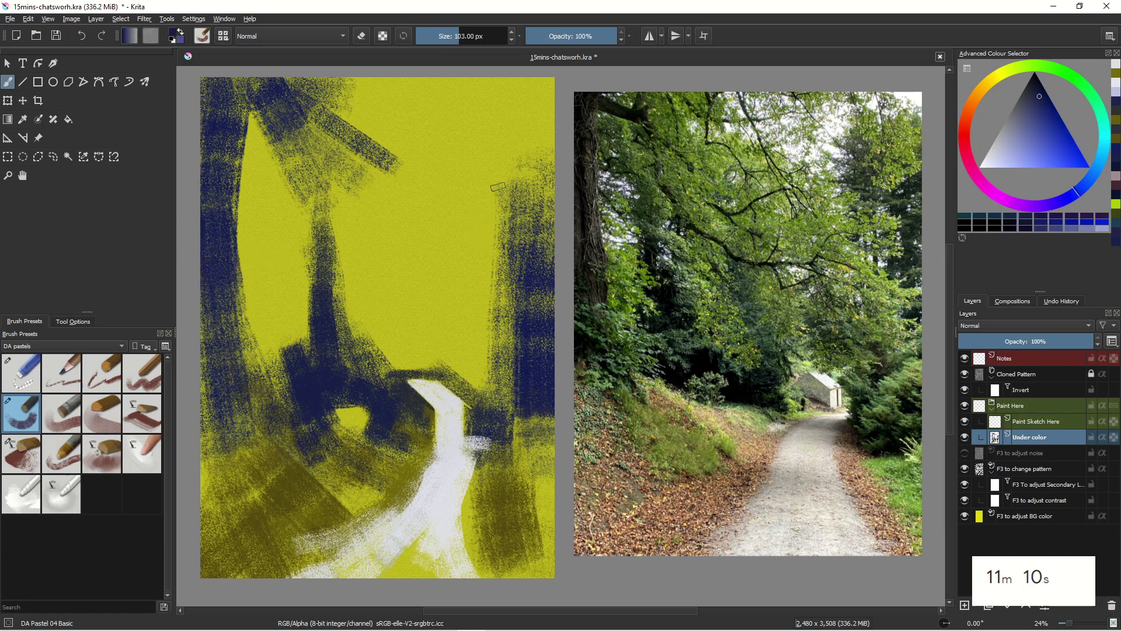
{"action": "left_click_drag", "start_coordinate": [498, 186], "coordinate": [494, 280]}
{"action": "key", "text": "bracketright"}
{"action": "key", "text": "bracketright"}
{"action": "key", "text": "bracketright"}
{"action": "key", "text": "bracketright"}
{"action": "key", "text": "bracketright"}
{"action": "key", "text": "bracketright"}
{"action": "key", "text": "bracketright"}
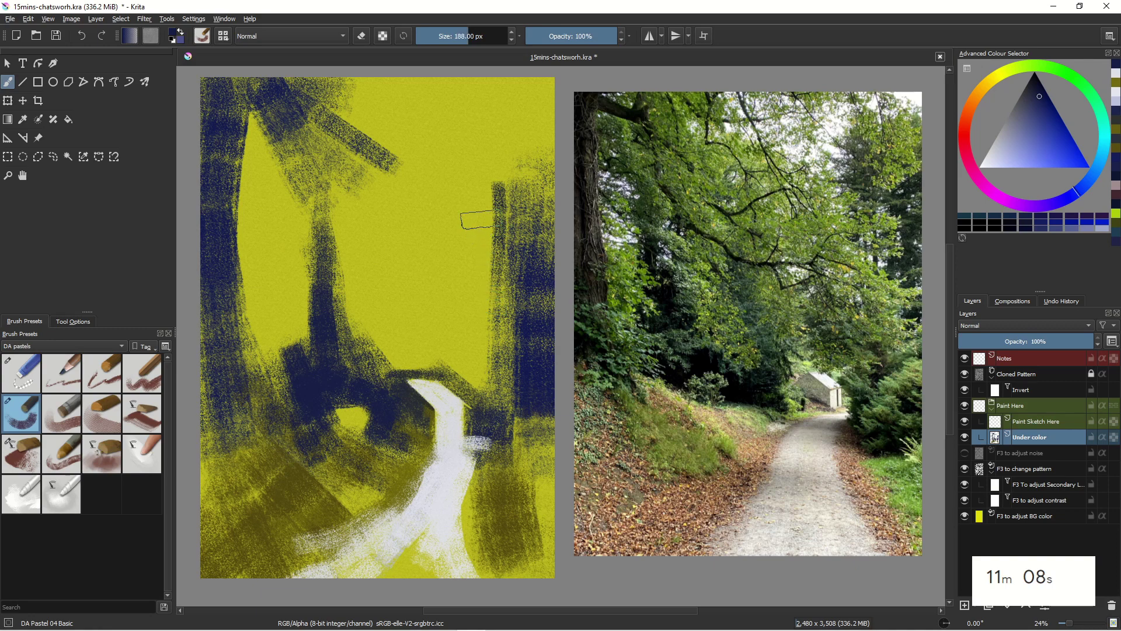
{"action": "key", "text": "bracketleft"}
{"action": "key", "text": "bracketleft"}
{"action": "mouse_move", "coordinate": [490, 205]}
{"action": "left_mouse_down"}
{"action": "mouse_move", "coordinate": [490, 308]}
{"action": "mouse_move", "coordinate": [474, 289]}
{"action": "mouse_move", "coordinate": [474, 237]}
{"action": "mouse_move", "coordinate": [475, 366]}
{"action": "mouse_move", "coordinate": [474, 293]}
{"action": "mouse_move", "coordinate": [467, 333]}
{"action": "mouse_move", "coordinate": [480, 380]}
{"action": "mouse_move", "coordinate": [463, 335]}
{"action": "mouse_move", "coordinate": [447, 346]}
{"action": "mouse_move", "coordinate": [460, 367]}
{"action": "mouse_move", "coordinate": [447, 366]}
{"action": "mouse_move", "coordinate": [471, 355]}
{"action": "mouse_move", "coordinate": [477, 364]}
{"action": "mouse_move", "coordinate": [453, 318]}
{"action": "mouse_move", "coordinate": [466, 273]}
{"action": "mouse_move", "coordinate": [467, 371]}
{"action": "left_mouse_up"}
Reduce the brush to 55 px and paint thin navy vertical trunks above the cottage
{"action": "key", "text": "bracketright"}
{"action": "key", "text": "bracketleft"}
{"action": "key", "text": "bracketleft"}
{"action": "key", "text": "bracketleft"}
{"action": "key", "text": "bracketleft"}
{"action": "key", "text": "bracketleft"}
{"action": "key", "text": "bracketleft"}
{"action": "key", "text": "bracketleft"}
{"action": "key", "text": "bracketleft"}
{"action": "key", "text": "bracketleft"}
{"action": "key", "text": "bracketleft"}
{"action": "key", "text": "bracketleft"}
{"action": "key", "text": "bracketleft"}
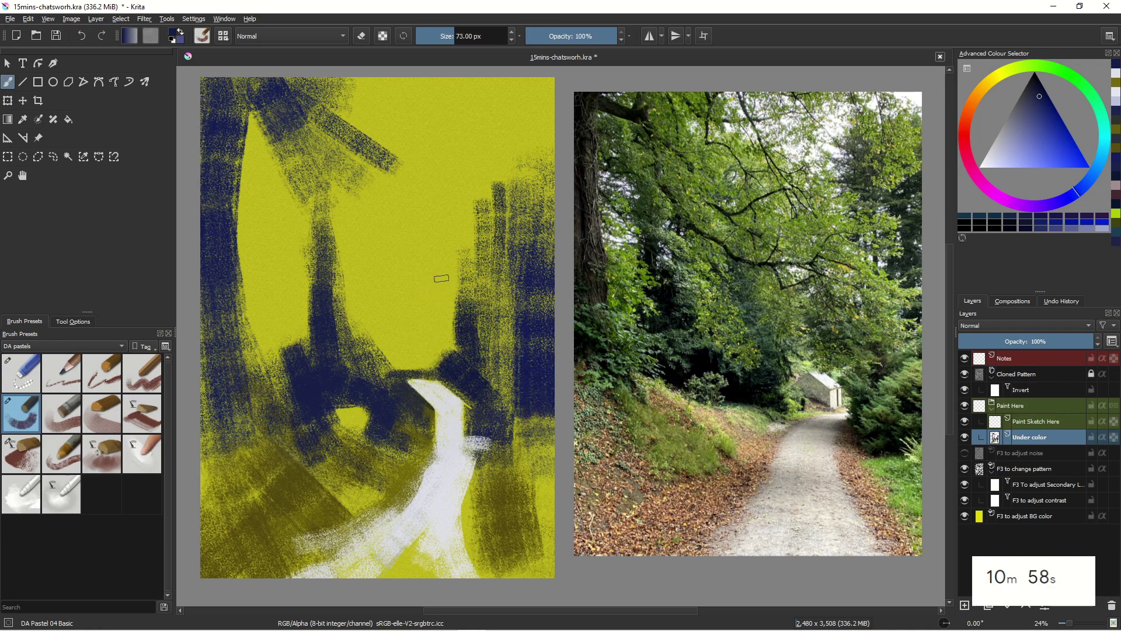
{"action": "mouse_move", "coordinate": [445, 240]}
{"action": "left_mouse_down"}
{"action": "mouse_move", "coordinate": [448, 356]}
{"action": "mouse_move", "coordinate": [447, 218]}
{"action": "left_mouse_up"}
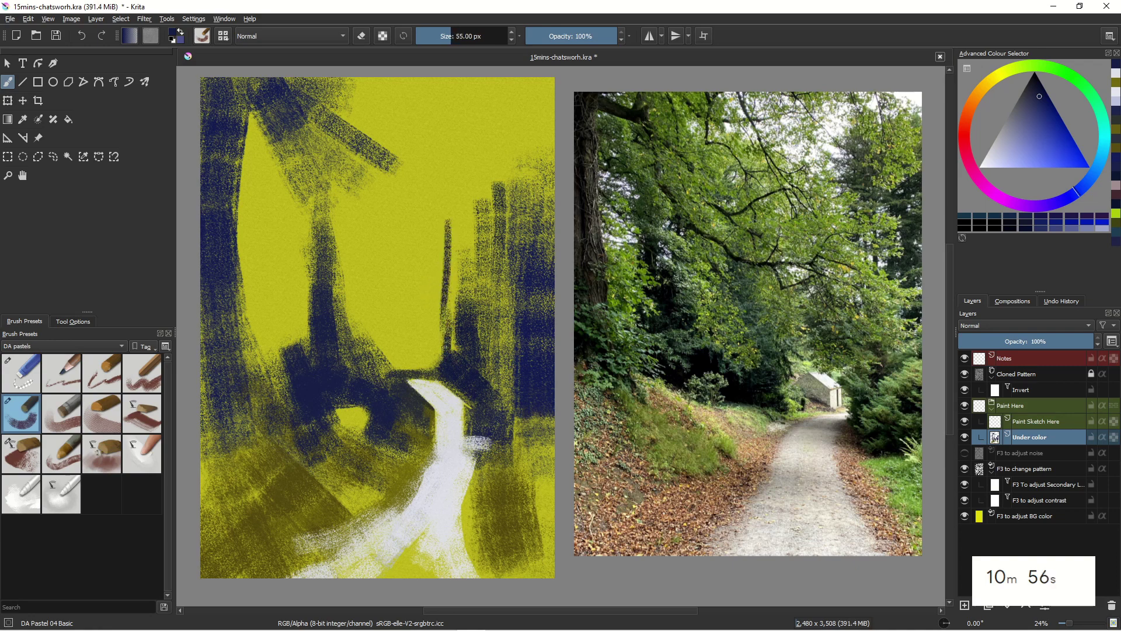
{"action": "left_click_drag", "start_coordinate": [433, 276], "coordinate": [435, 364]}
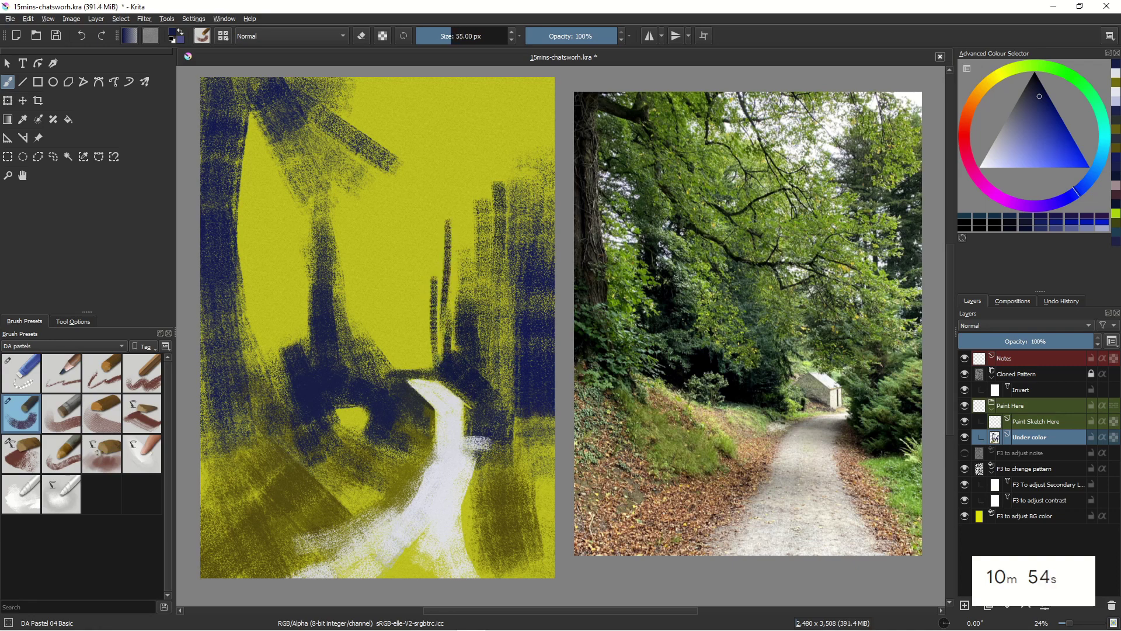
{"action": "left_click_drag", "start_coordinate": [447, 275], "coordinate": [449, 362]}
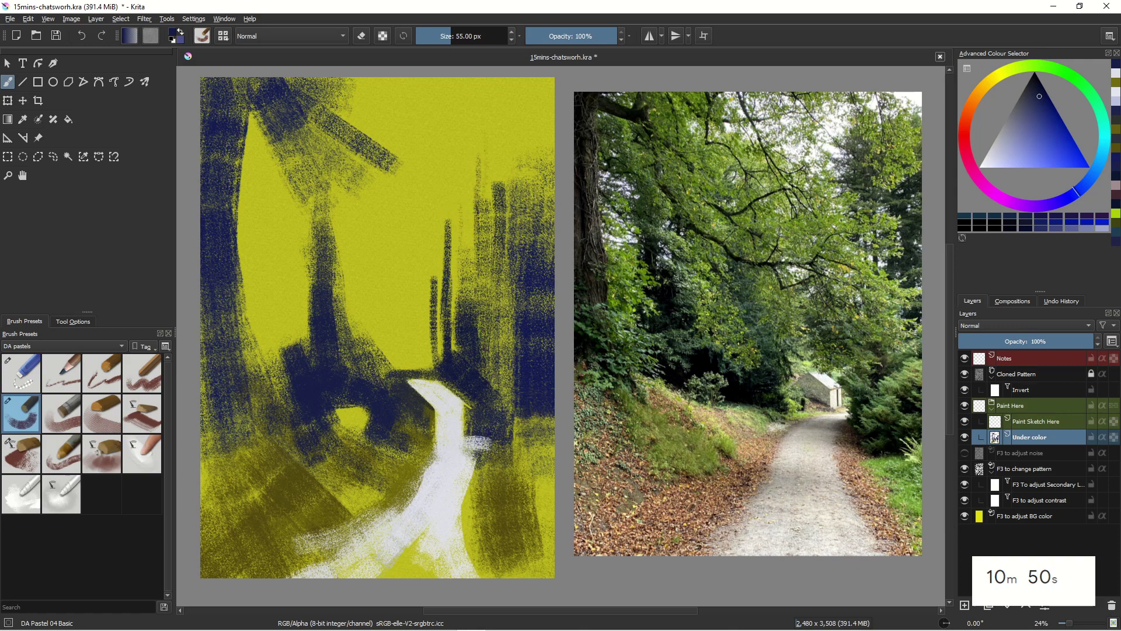
Pick a muted lavender, enlarge the brush to 154 px, and block in the sky above the trees behind the cottage
{"action": "left_click", "coordinate": [1002, 147]}
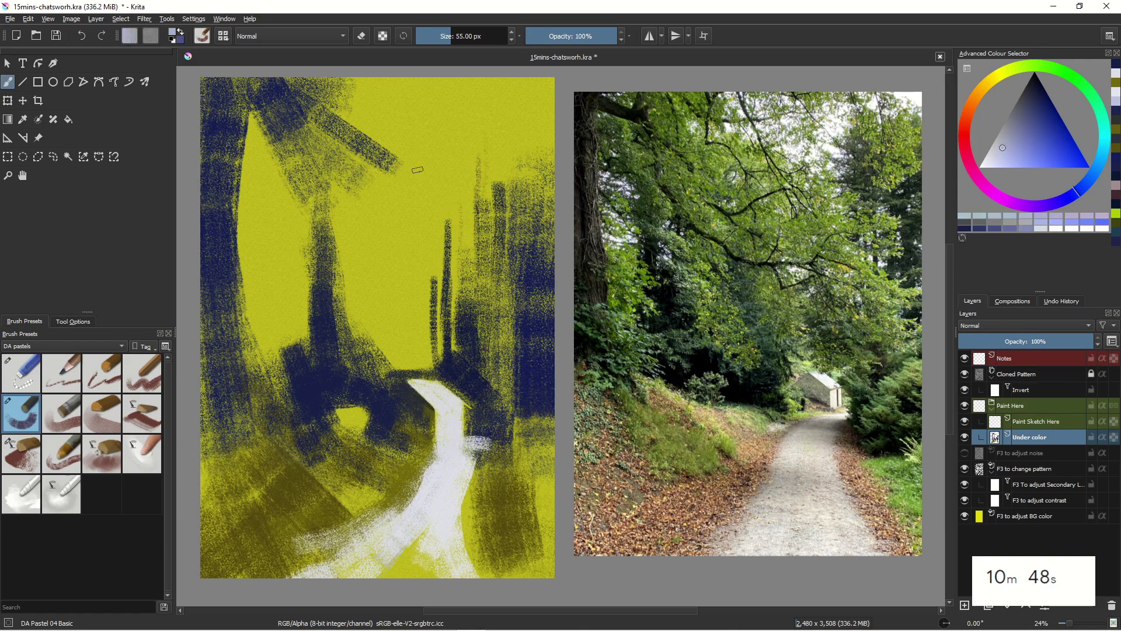
{"action": "left_click_drag", "start_coordinate": [459, 79], "coordinate": [470, 109]}
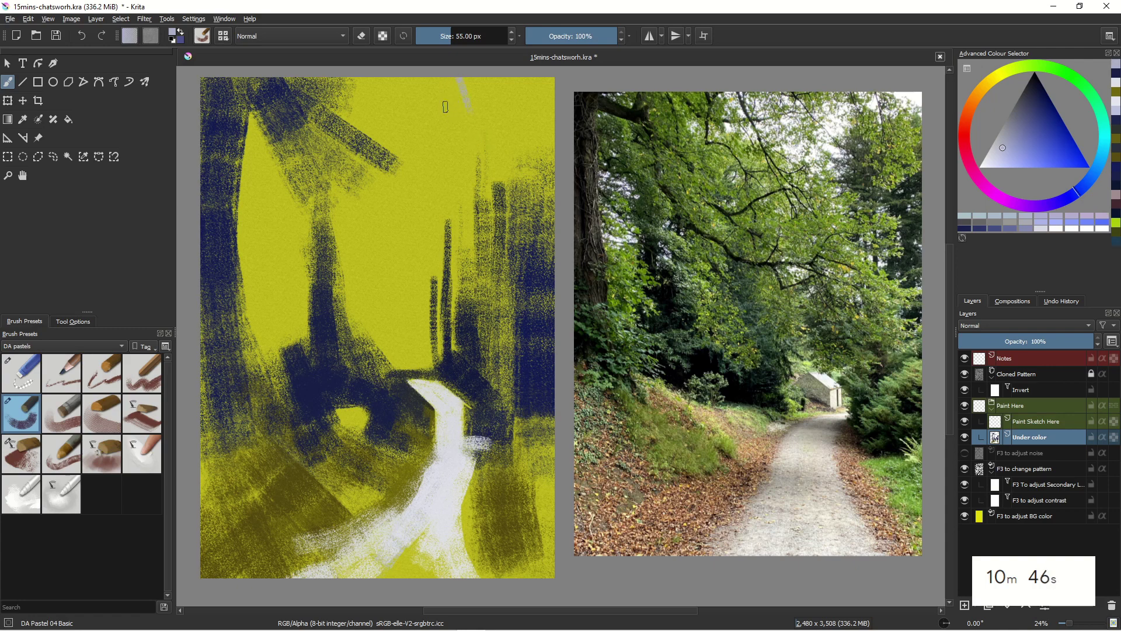
{"action": "key", "text": "bracketright"}
{"action": "key", "text": "bracketright"}
{"action": "key", "text": "bracketright"}
{"action": "key", "text": "bracketright"}
{"action": "key", "text": "bracketright"}
{"action": "key", "text": "bracketright"}
{"action": "key", "text": "bracketright"}
{"action": "key", "text": "bracketright"}
{"action": "key", "text": "bracketright"}
{"action": "key", "text": "bracketright"}
{"action": "key", "text": "bracketright"}
{"action": "key", "text": "bracketright"}
{"action": "key", "text": "bracketright"}
{"action": "key", "text": "bracketright"}
{"action": "mouse_move", "coordinate": [462, 87]}
{"action": "left_mouse_down"}
{"action": "mouse_move", "coordinate": [499, 105]}
{"action": "mouse_move", "coordinate": [497, 86]}
{"action": "mouse_move", "coordinate": [515, 73]}
{"action": "mouse_move", "coordinate": [479, 118]}
{"action": "mouse_move", "coordinate": [475, 100]}
{"action": "mouse_move", "coordinate": [529, 84]}
{"action": "mouse_move", "coordinate": [493, 110]}
{"action": "left_mouse_up"}
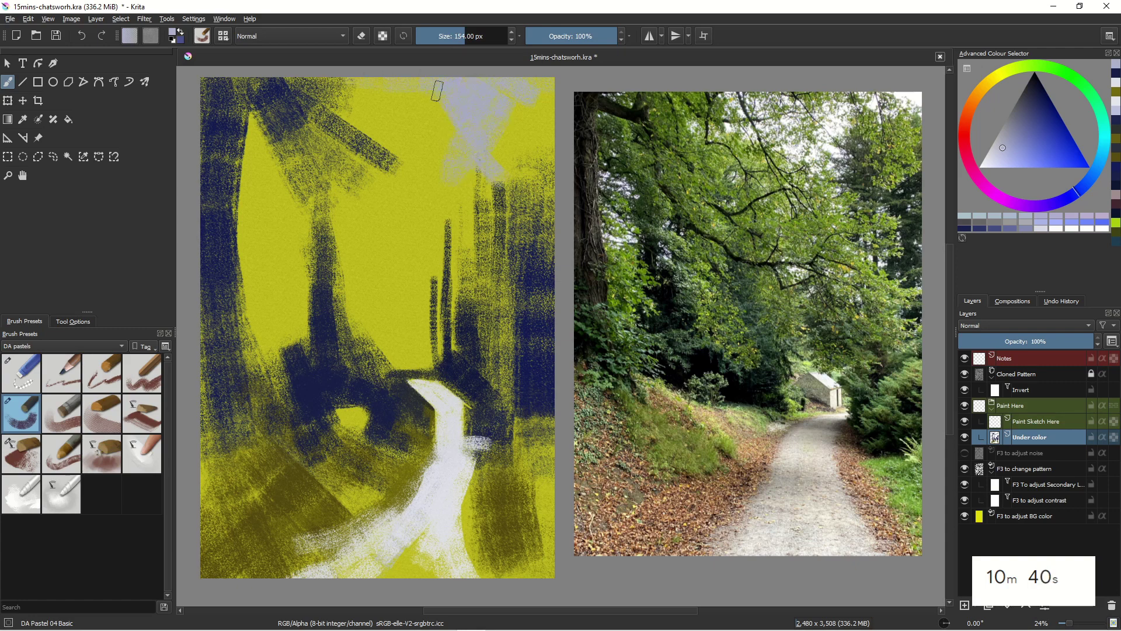
Extend the lavender sky across the upper middle of the canvas and down in patches between the trees
{"action": "left_click_drag", "start_coordinate": [419, 104], "coordinate": [390, 193]}
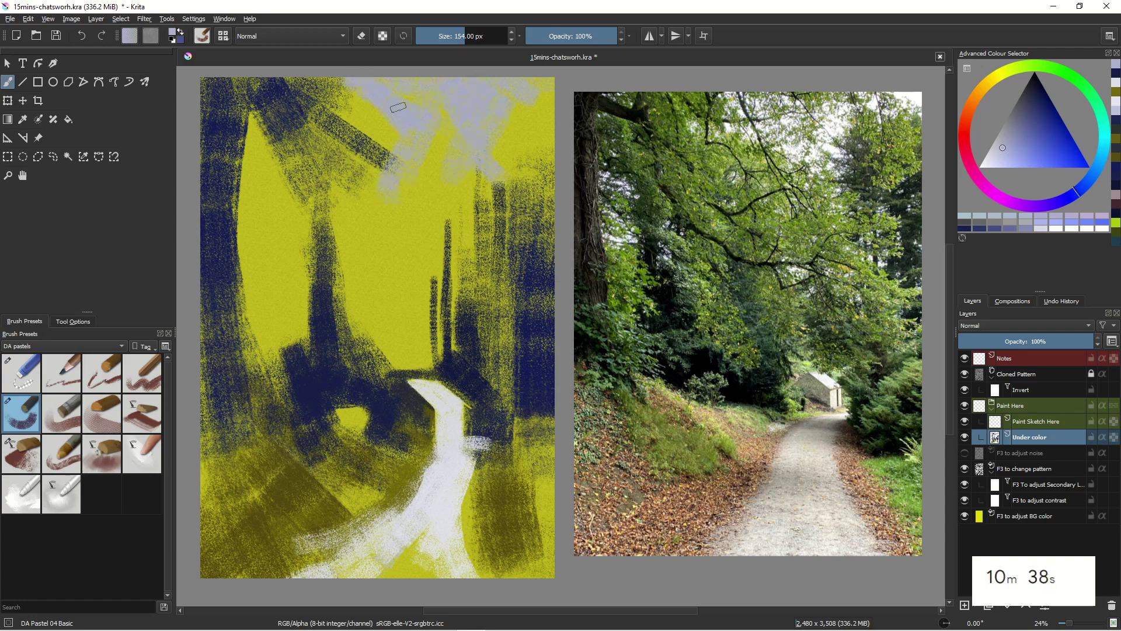
{"action": "left_click_drag", "start_coordinate": [363, 128], "coordinate": [434, 194]}
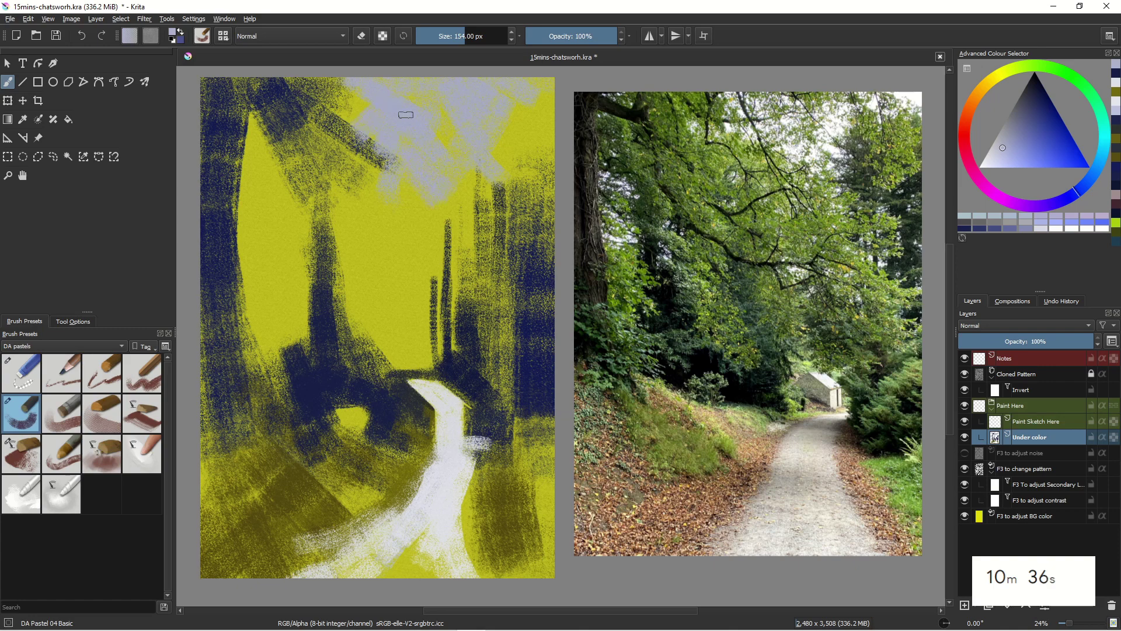
{"action": "left_click_drag", "start_coordinate": [411, 158], "coordinate": [476, 270]}
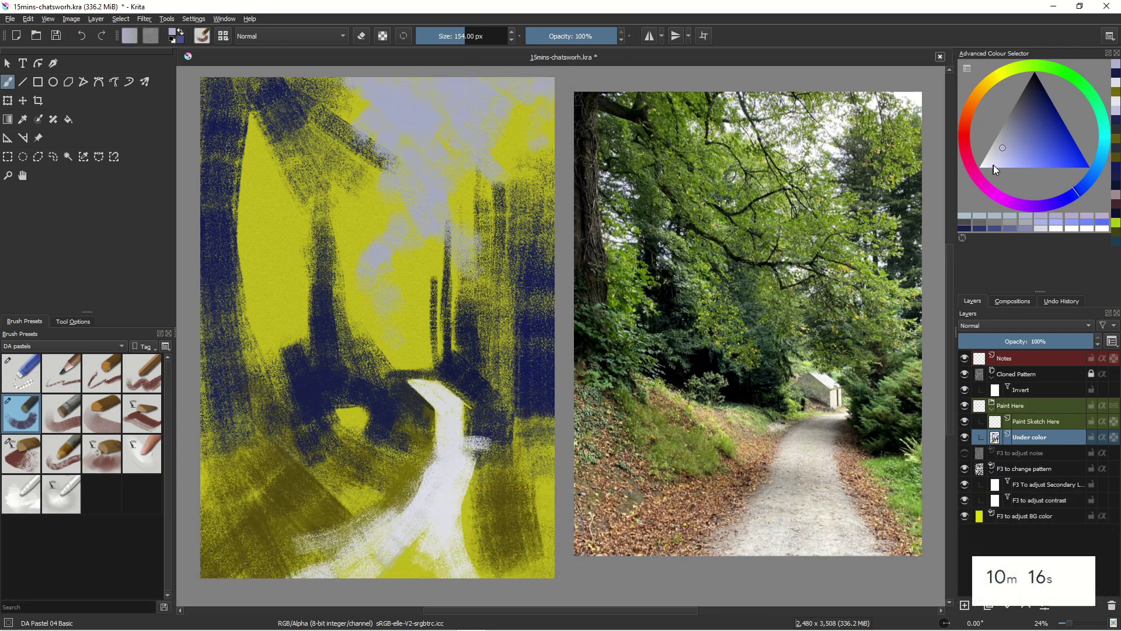
Pick a lighter lavender and layer bright strokes over the upper sky with DA Pastel 08 Impact at 165 px
{"action": "left_click", "coordinate": [993, 165]}
{"action": "left_click_drag", "start_coordinate": [474, 85], "coordinate": [502, 132]}
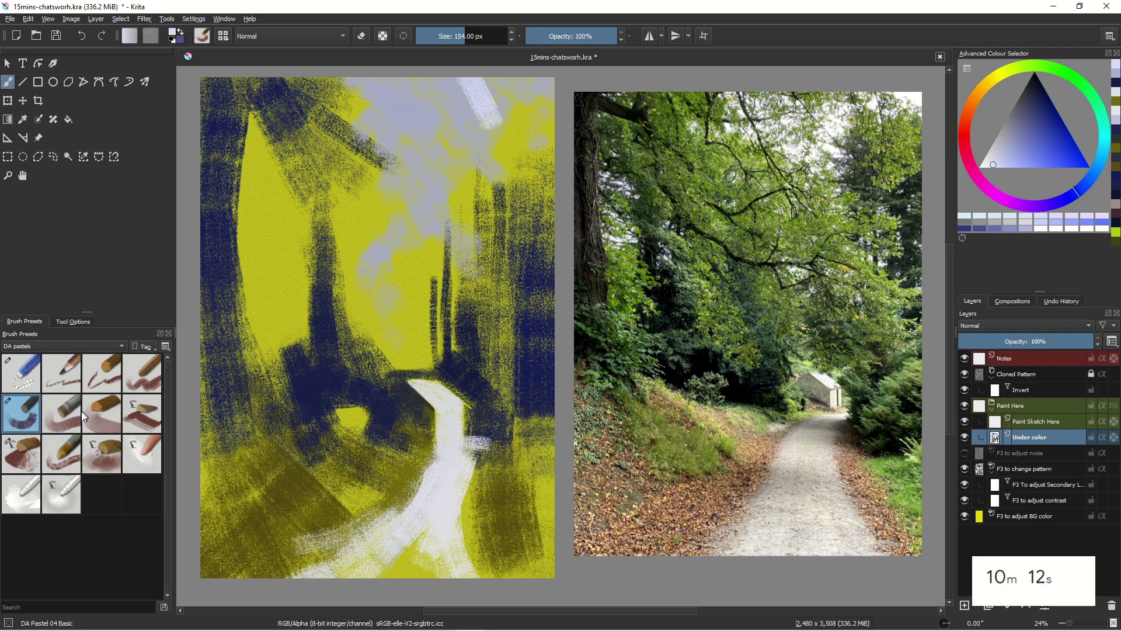
{"action": "left_click", "coordinate": [62, 454]}
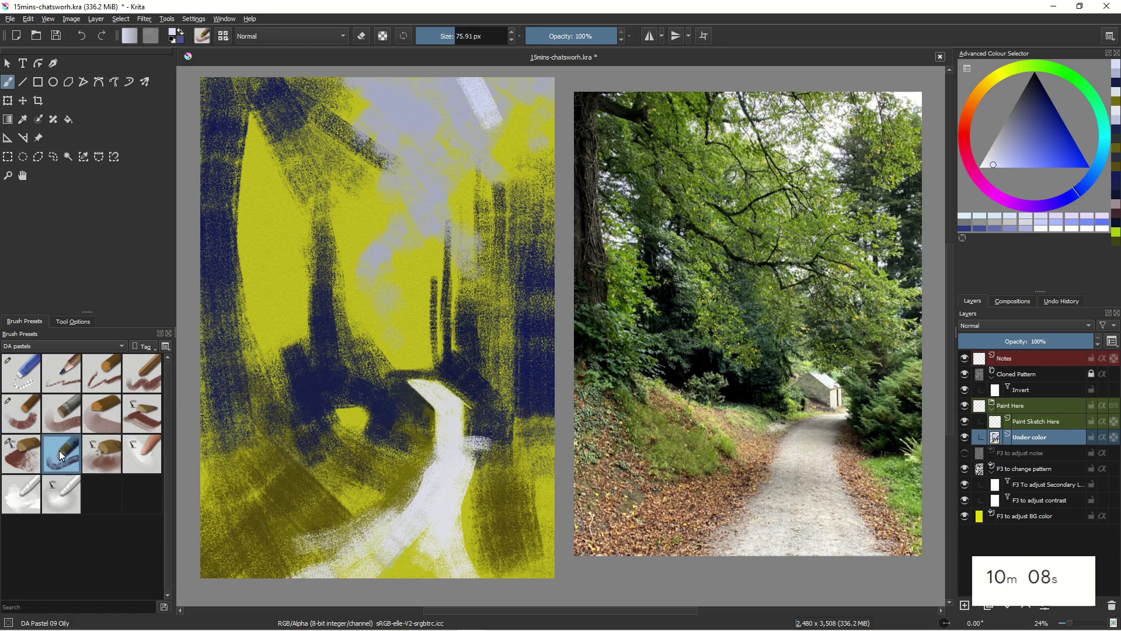
{"action": "left_click", "coordinate": [20, 451]}
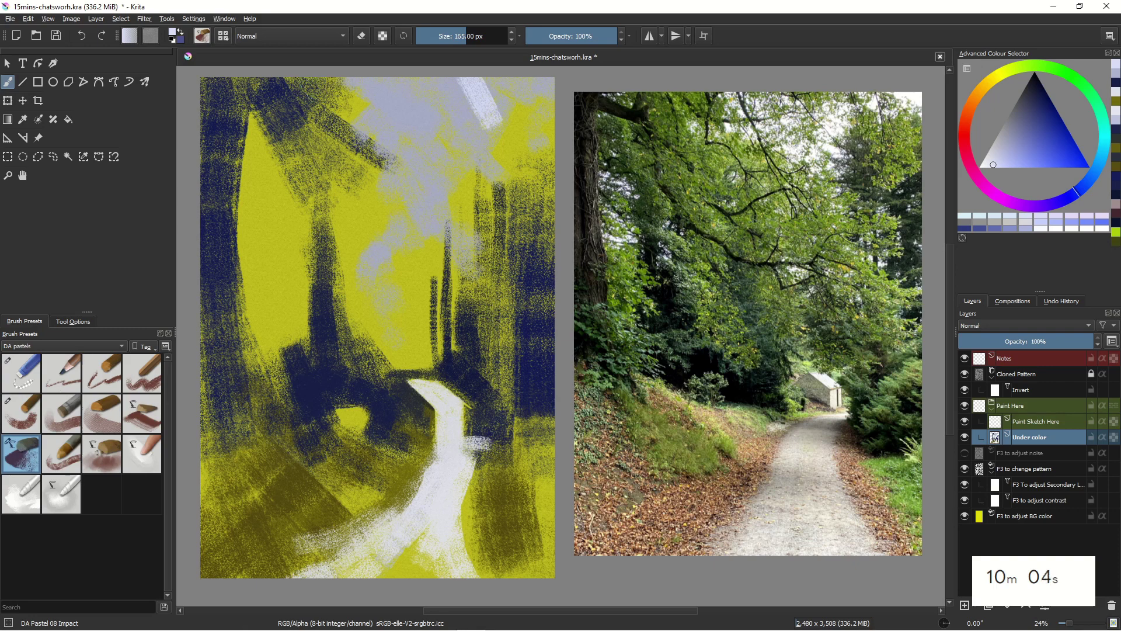
{"action": "mouse_move", "coordinate": [323, 80]}
{"action": "left_mouse_down"}
{"action": "mouse_move", "coordinate": [413, 177]}
{"action": "mouse_move", "coordinate": [395, 182]}
{"action": "mouse_move", "coordinate": [353, 78]}
{"action": "mouse_move", "coordinate": [417, 109]}
{"action": "mouse_move", "coordinate": [417, 94]}
{"action": "mouse_move", "coordinate": [442, 96]}
{"action": "mouse_move", "coordinate": [418, 92]}
{"action": "mouse_move", "coordinate": [426, 75]}
{"action": "mouse_move", "coordinate": [376, 125]}
{"action": "mouse_move", "coordinate": [392, 85]}
{"action": "mouse_move", "coordinate": [400, 140]}
{"action": "mouse_move", "coordinate": [374, 130]}
{"action": "mouse_move", "coordinate": [380, 170]}
{"action": "left_mouse_up"}
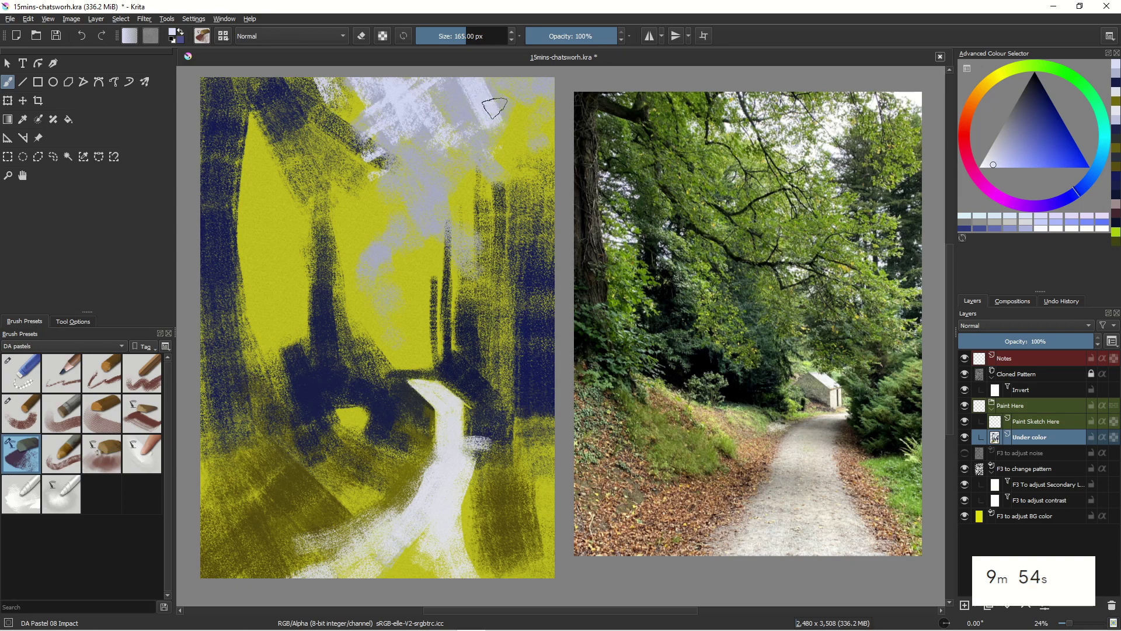
{"action": "left_click_drag", "start_coordinate": [530, 86], "coordinate": [550, 106]}
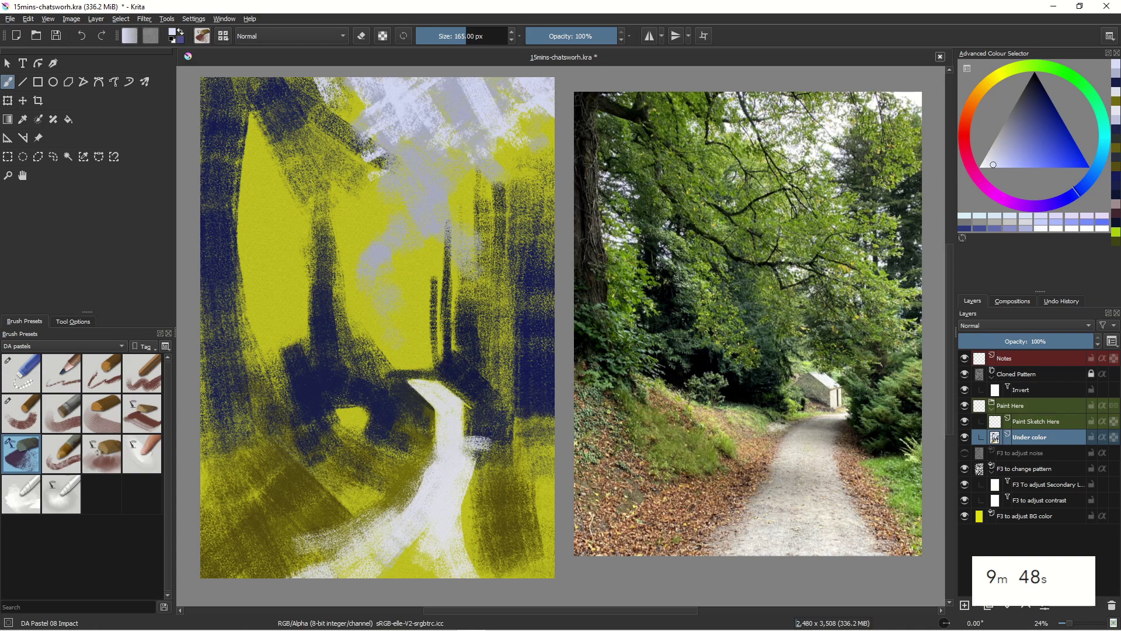
{"action": "mouse_move", "coordinate": [337, 99]}
{"action": "left_mouse_down"}
{"action": "mouse_move", "coordinate": [358, 120]}
{"action": "mouse_move", "coordinate": [347, 89]}
{"action": "mouse_move", "coordinate": [389, 172]}
{"action": "left_mouse_up"}
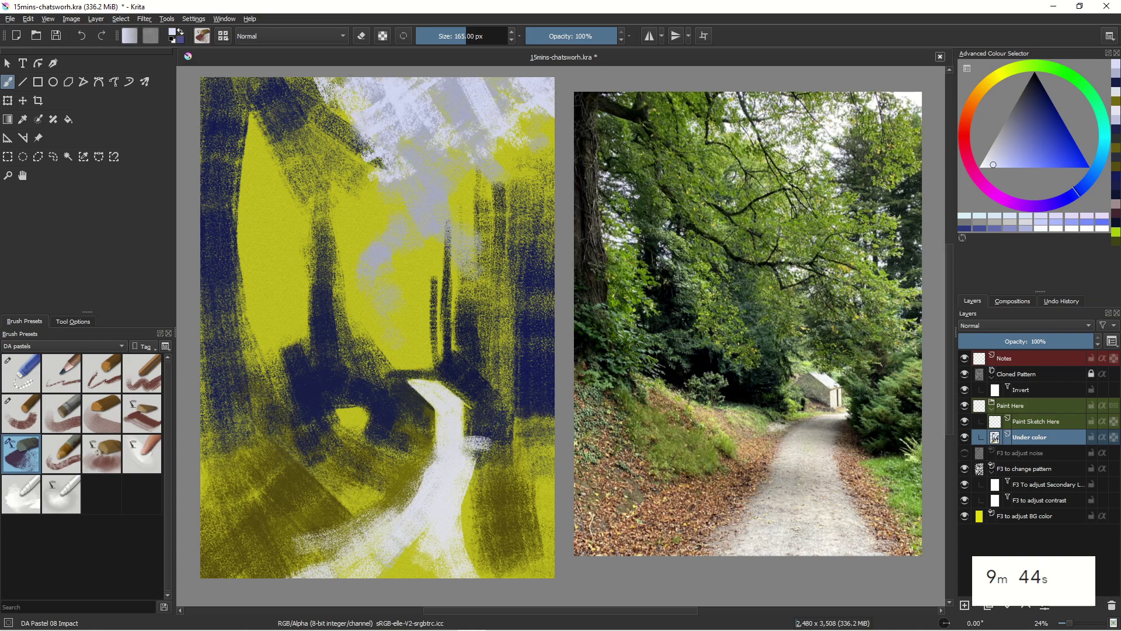
Sample navy from the large tree trunk and paint two vertical trunks between it and the mid-canvas tree
{"action": "left_click", "coordinate": [233, 296], "text": "ctrl"}
{"action": "left_click_drag", "start_coordinate": [295, 230], "coordinate": [292, 315]}
{"action": "mouse_move", "coordinate": [283, 269]}
{"action": "left_mouse_down"}
{"action": "mouse_move", "coordinate": [285, 403]}
{"action": "mouse_move", "coordinate": [271, 350]}
{"action": "left_mouse_up"}
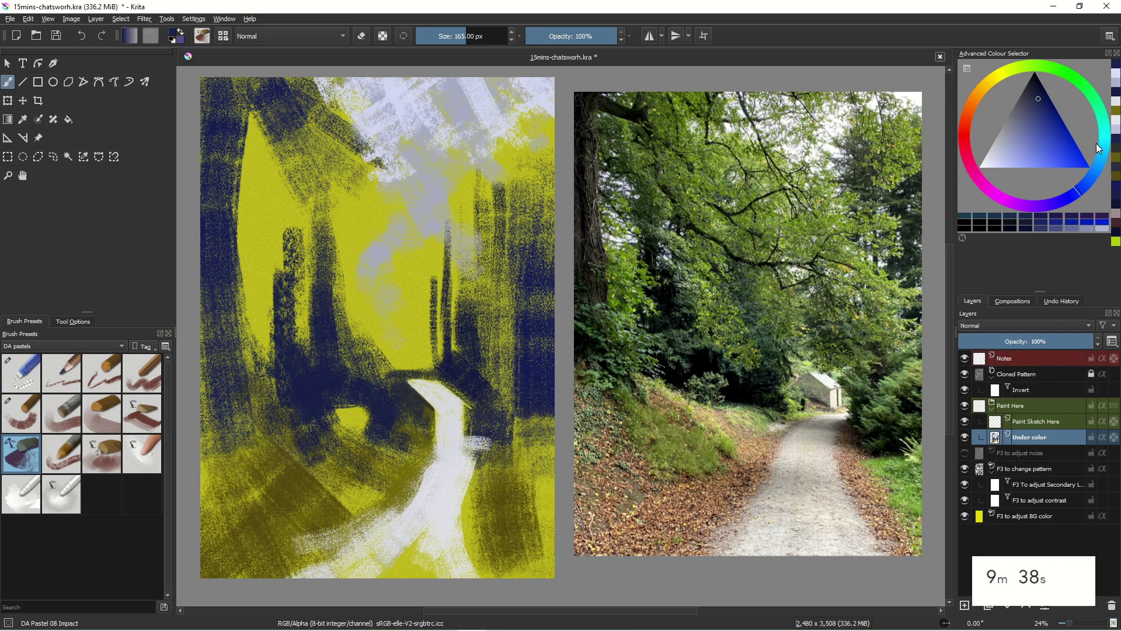
Pick a dark teal and brush vertical foliage strokes over the two thin trunks beside the large tree
{"action": "left_click", "coordinate": [1109, 156]}
{"action": "left_click", "coordinate": [1046, 104]}
{"action": "left_click_drag", "start_coordinate": [274, 270], "coordinate": [258, 287]}
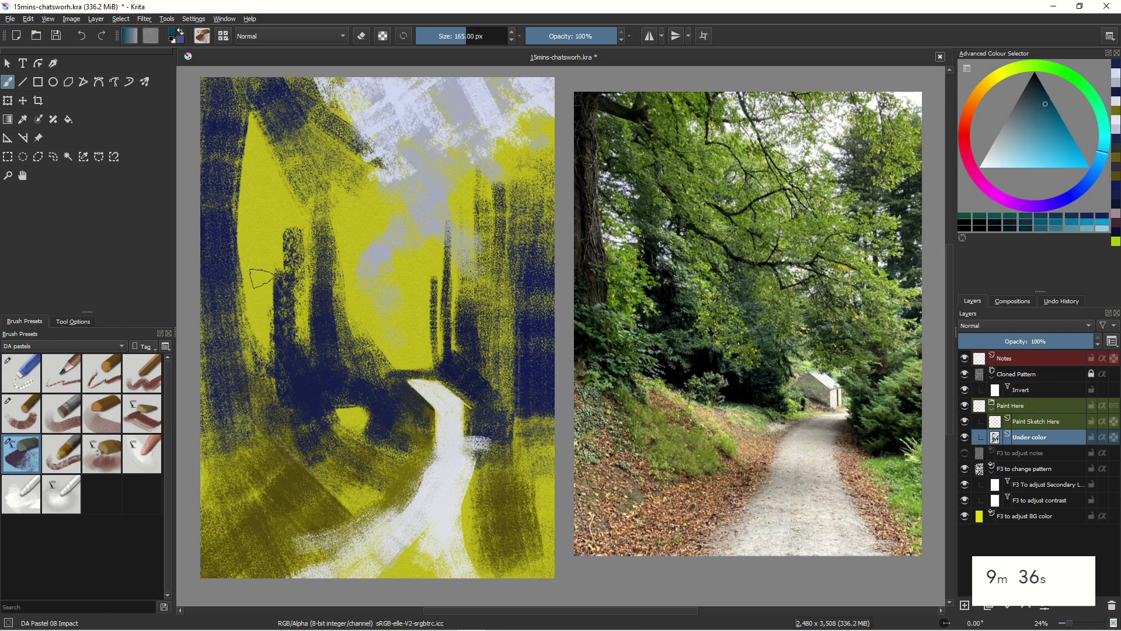
{"action": "left_click_drag", "start_coordinate": [276, 240], "coordinate": [268, 377]}
{"action": "mouse_move", "coordinate": [266, 307]}
{"action": "left_mouse_down"}
{"action": "mouse_move", "coordinate": [264, 372]}
{"action": "mouse_move", "coordinate": [253, 225]}
{"action": "mouse_move", "coordinate": [239, 378]}
{"action": "mouse_move", "coordinate": [258, 343]}
{"action": "mouse_move", "coordinate": [277, 412]}
{"action": "left_mouse_up"}
{"action": "left_click_drag", "start_coordinate": [290, 291], "coordinate": [296, 332]}
{"action": "mouse_move", "coordinate": [303, 272]}
{"action": "left_mouse_down"}
{"action": "mouse_move", "coordinate": [300, 369]}
{"action": "mouse_move", "coordinate": [319, 363]}
{"action": "left_mouse_up"}
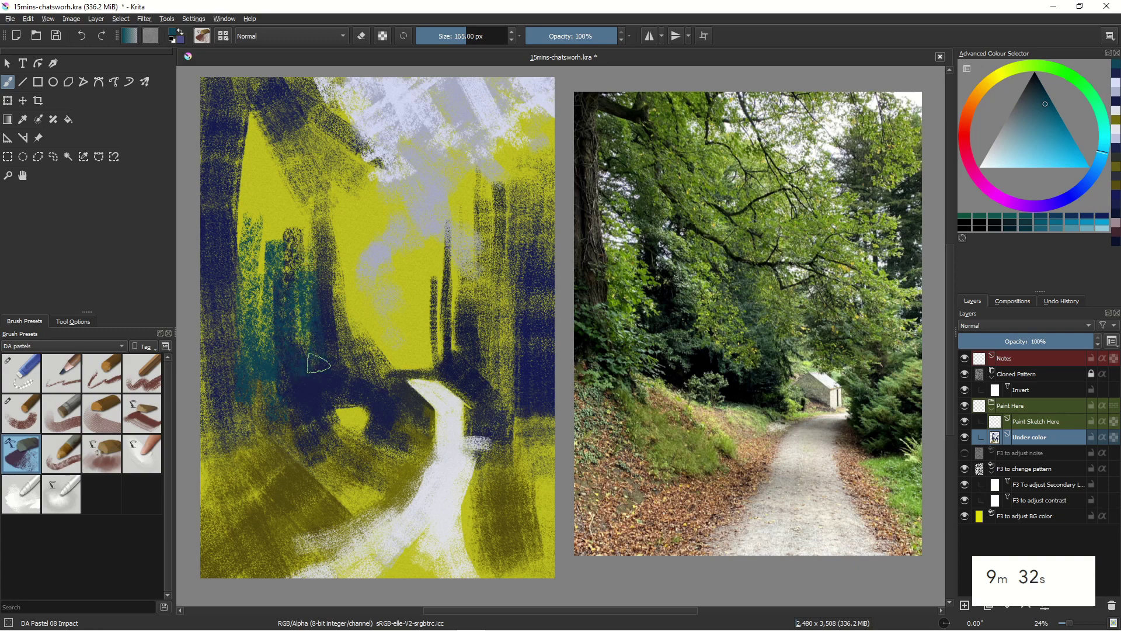
Extend the teal foliage up the mid-canvas tree and outward in patches toward the central yellow gap
{"action": "left_click_drag", "start_coordinate": [301, 225], "coordinate": [292, 114]}
{"action": "left_click_drag", "start_coordinate": [292, 248], "coordinate": [295, 324]}
{"action": "mouse_move", "coordinate": [310, 260]}
{"action": "left_mouse_down"}
{"action": "mouse_move", "coordinate": [306, 289]}
{"action": "mouse_move", "coordinate": [330, 268]}
{"action": "mouse_move", "coordinate": [334, 217]}
{"action": "left_mouse_up"}
{"action": "left_click_drag", "start_coordinate": [345, 274], "coordinate": [336, 146]}
{"action": "left_click_drag", "start_coordinate": [344, 304], "coordinate": [327, 189]}
{"action": "mouse_move", "coordinate": [380, 289]}
{"action": "left_mouse_down"}
{"action": "mouse_move", "coordinate": [330, 202]}
{"action": "mouse_move", "coordinate": [351, 204]}
{"action": "left_mouse_up"}
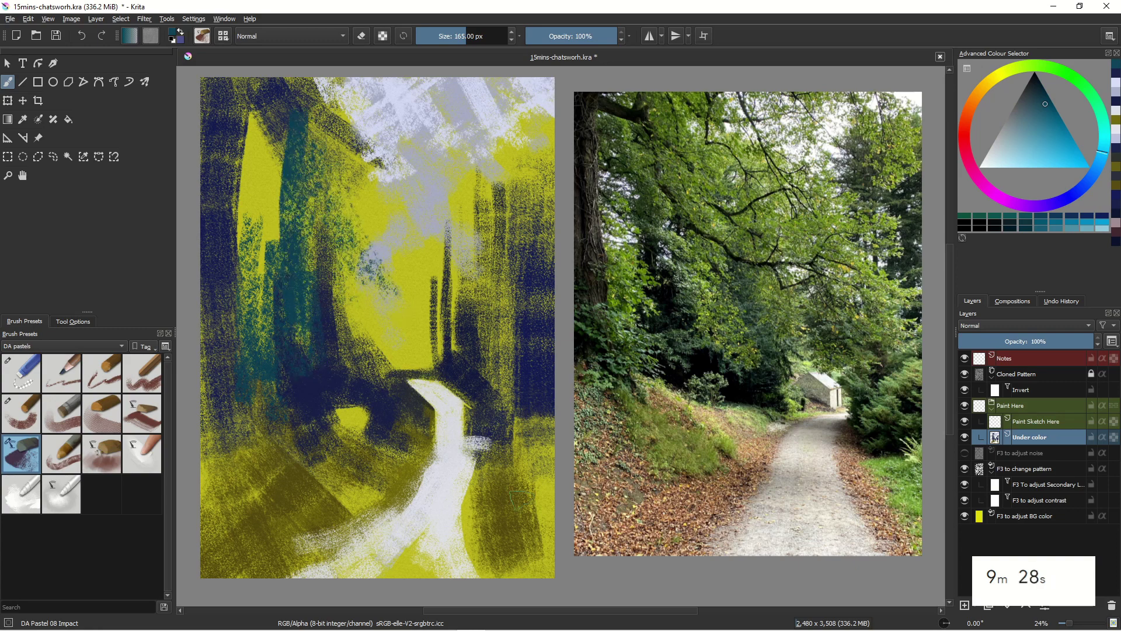
{"action": "mouse_move", "coordinate": [374, 326]}
{"action": "left_mouse_down"}
{"action": "mouse_move", "coordinate": [385, 272]}
{"action": "mouse_move", "coordinate": [377, 328]}
{"action": "left_mouse_up"}
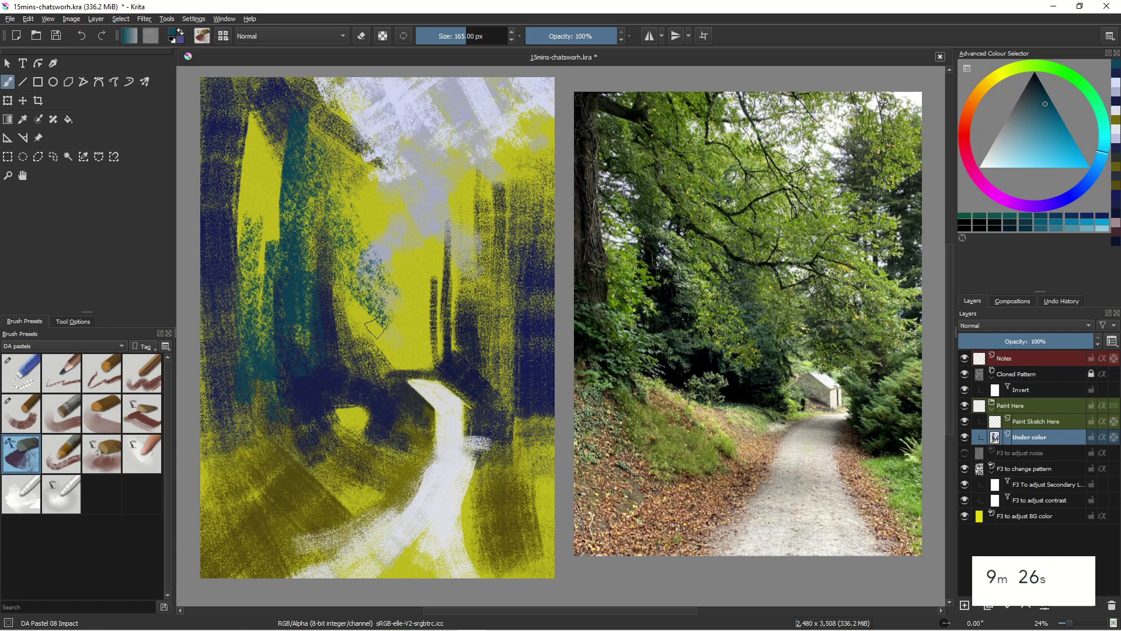
Layer teal over the trees and bush on the path's right side, deepening the bush with sampled navy and teal
{"action": "left_click_drag", "start_coordinate": [496, 371], "coordinate": [501, 257]}
{"action": "left_click_drag", "start_coordinate": [508, 397], "coordinate": [514, 263]}
{"action": "mouse_move", "coordinate": [502, 417]}
{"action": "left_mouse_down"}
{"action": "mouse_move", "coordinate": [555, 409]}
{"action": "mouse_move", "coordinate": [528, 379]}
{"action": "mouse_move", "coordinate": [535, 406]}
{"action": "mouse_move", "coordinate": [495, 434]}
{"action": "mouse_move", "coordinate": [510, 497]}
{"action": "mouse_move", "coordinate": [509, 454]}
{"action": "left_mouse_up"}
{"action": "left_click", "coordinate": [474, 395], "text": "ctrl"}
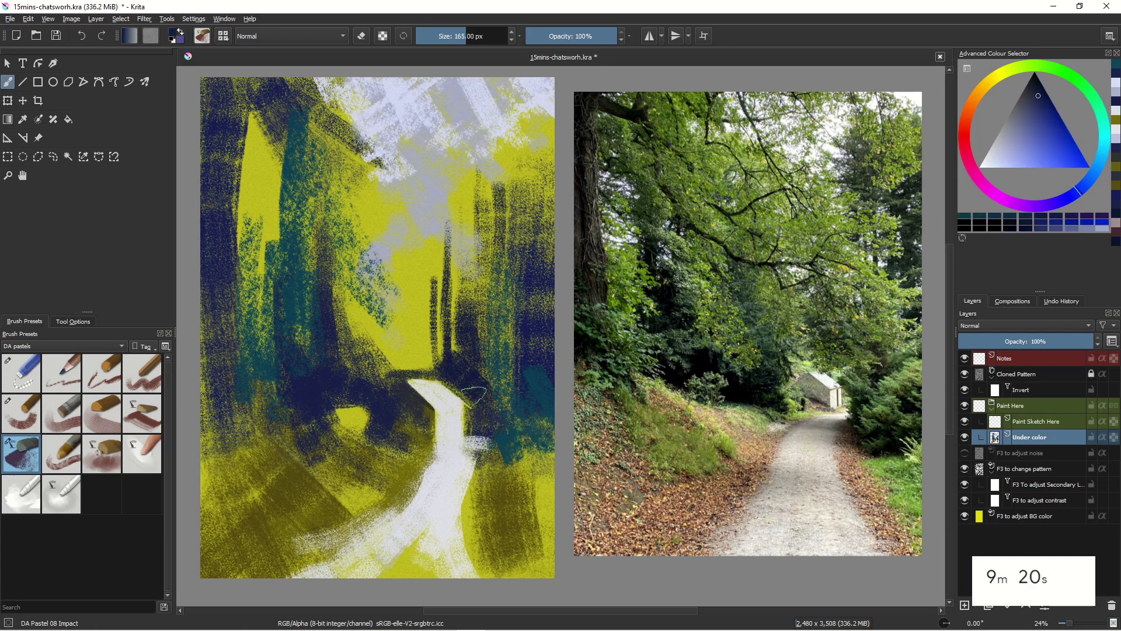
{"action": "mouse_move", "coordinate": [524, 407]}
{"action": "left_mouse_down"}
{"action": "mouse_move", "coordinate": [563, 426]}
{"action": "mouse_move", "coordinate": [550, 448]}
{"action": "mouse_move", "coordinate": [496, 446]}
{"action": "mouse_move", "coordinate": [499, 460]}
{"action": "mouse_move", "coordinate": [521, 452]}
{"action": "left_mouse_up"}
{"action": "left_click", "coordinate": [521, 409], "text": "ctrl"}
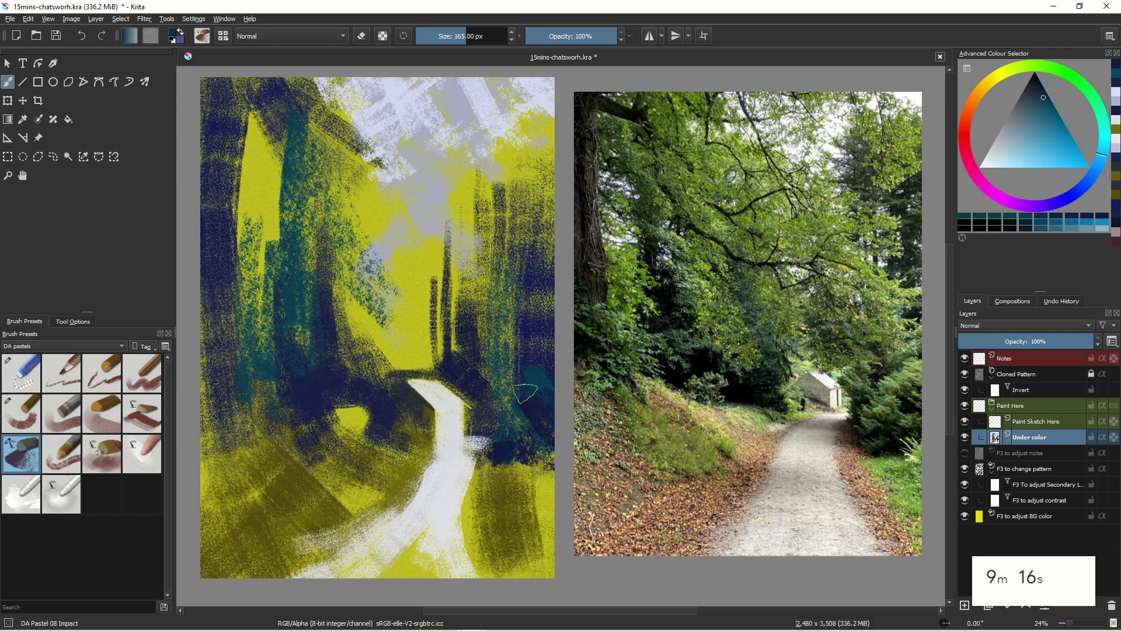
{"action": "left_click_drag", "start_coordinate": [495, 388], "coordinate": [506, 421]}
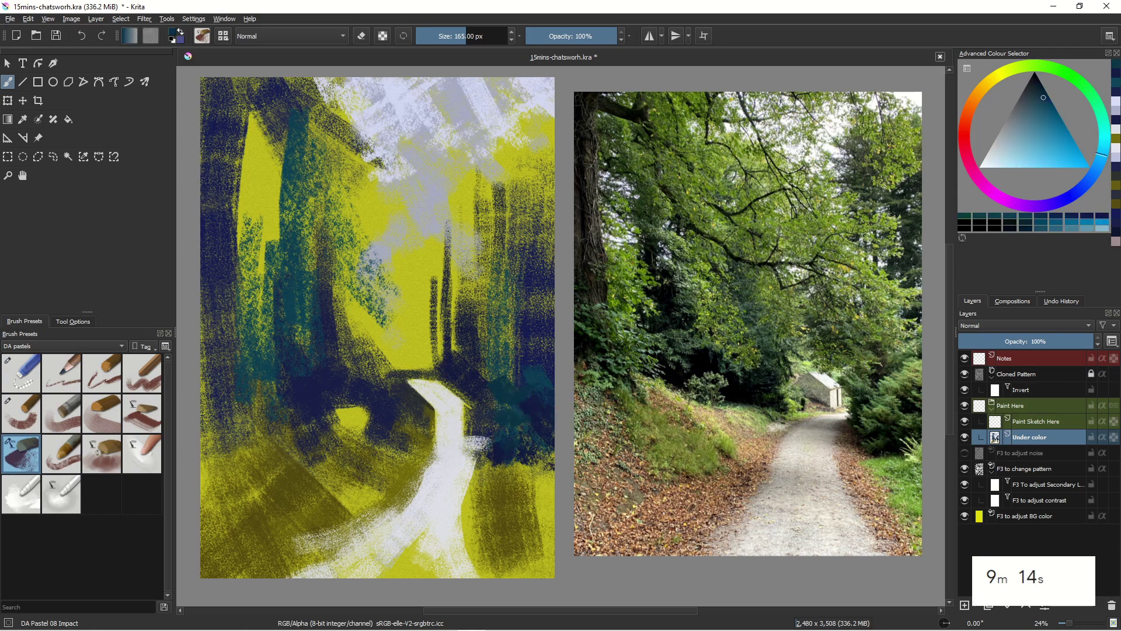
Switch to DA Pastel 12 Blender smear at 200 px and soften the thin trunks and the trees right of the path
{"action": "left_click", "coordinate": [38, 507]}
{"action": "mouse_move", "coordinate": [519, 373]}
{"action": "left_mouse_down"}
{"action": "mouse_move", "coordinate": [546, 366]}
{"action": "mouse_move", "coordinate": [531, 371]}
{"action": "mouse_move", "coordinate": [548, 336]}
{"action": "left_mouse_up"}
{"action": "mouse_move", "coordinate": [439, 349]}
{"action": "left_mouse_down"}
{"action": "mouse_move", "coordinate": [430, 237]}
{"action": "mouse_move", "coordinate": [449, 216]}
{"action": "mouse_move", "coordinate": [451, 342]}
{"action": "mouse_move", "coordinate": [429, 313]}
{"action": "mouse_move", "coordinate": [430, 356]}
{"action": "mouse_move", "coordinate": [453, 334]}
{"action": "mouse_move", "coordinate": [438, 341]}
{"action": "mouse_move", "coordinate": [482, 380]}
{"action": "mouse_move", "coordinate": [464, 258]}
{"action": "mouse_move", "coordinate": [488, 185]}
{"action": "mouse_move", "coordinate": [465, 219]}
{"action": "left_mouse_up"}
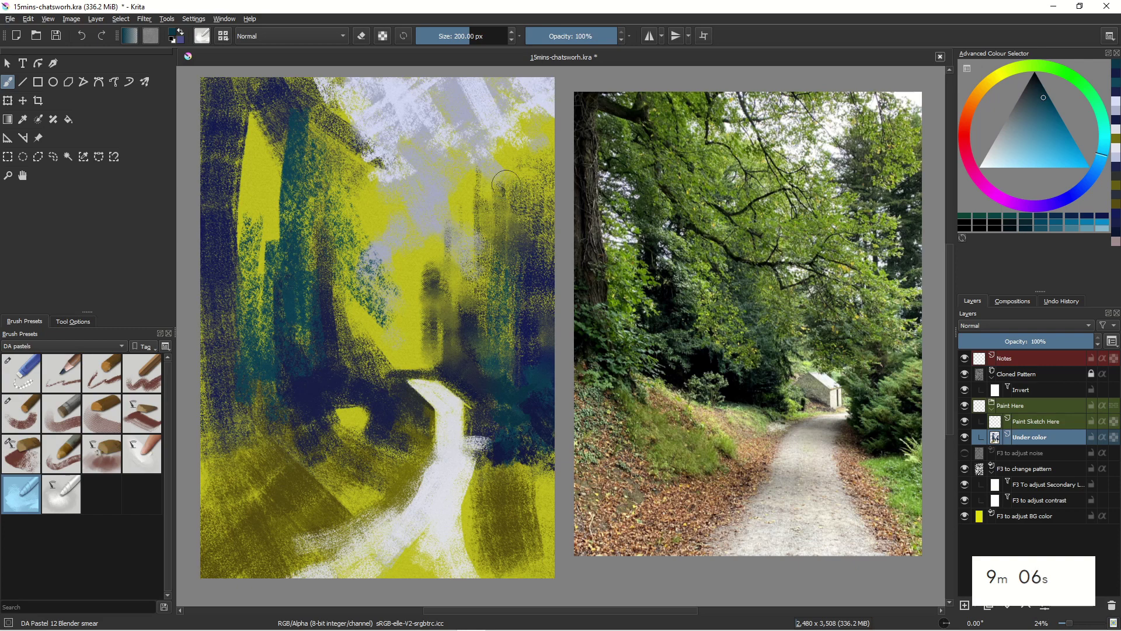
{"action": "mouse_move", "coordinate": [506, 183]}
{"action": "left_mouse_down"}
{"action": "mouse_move", "coordinate": [530, 137]}
{"action": "mouse_move", "coordinate": [552, 158]}
{"action": "mouse_move", "coordinate": [527, 95]}
{"action": "mouse_move", "coordinate": [541, 77]}
{"action": "mouse_move", "coordinate": [557, 202]}
{"action": "mouse_move", "coordinate": [548, 277]}
{"action": "left_mouse_up"}
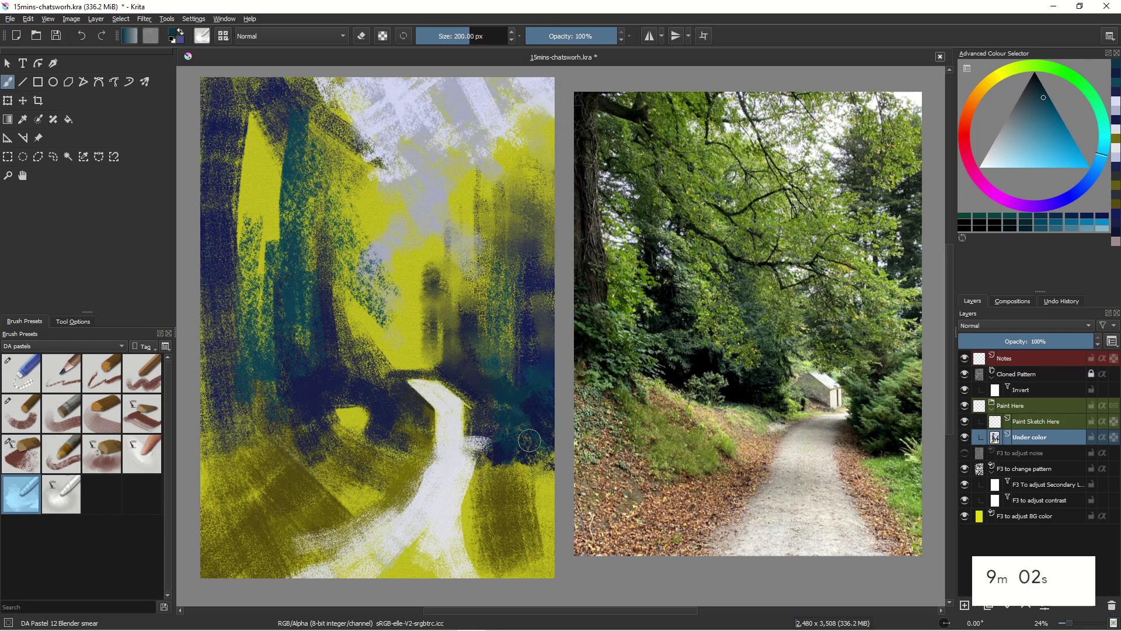
Smear the base of the right-hand bush into the verge beside the path, undoing one smear stroke
{"action": "mouse_move", "coordinate": [529, 440]}
{"action": "left_mouse_down"}
{"action": "mouse_move", "coordinate": [502, 440]}
{"action": "mouse_move", "coordinate": [525, 509]}
{"action": "mouse_move", "coordinate": [517, 449]}
{"action": "mouse_move", "coordinate": [547, 476]}
{"action": "mouse_move", "coordinate": [498, 456]}
{"action": "mouse_move", "coordinate": [475, 505]}
{"action": "left_mouse_up"}
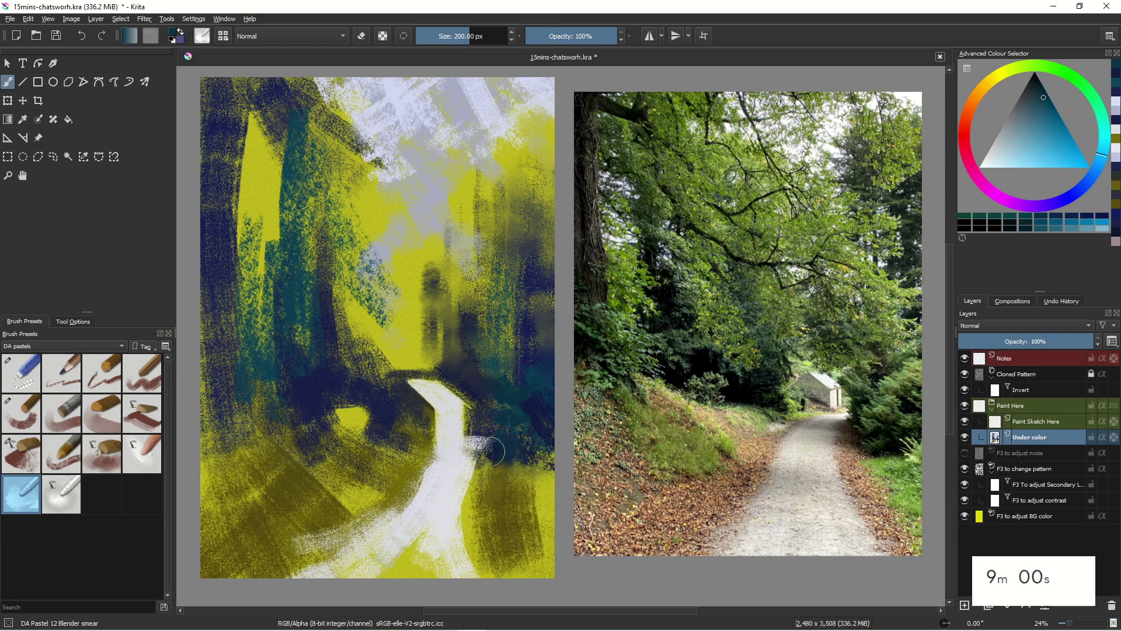
{"action": "mouse_move", "coordinate": [494, 451]}
{"action": "left_mouse_down"}
{"action": "mouse_move", "coordinate": [467, 435]}
{"action": "mouse_move", "coordinate": [473, 458]}
{"action": "left_mouse_up"}
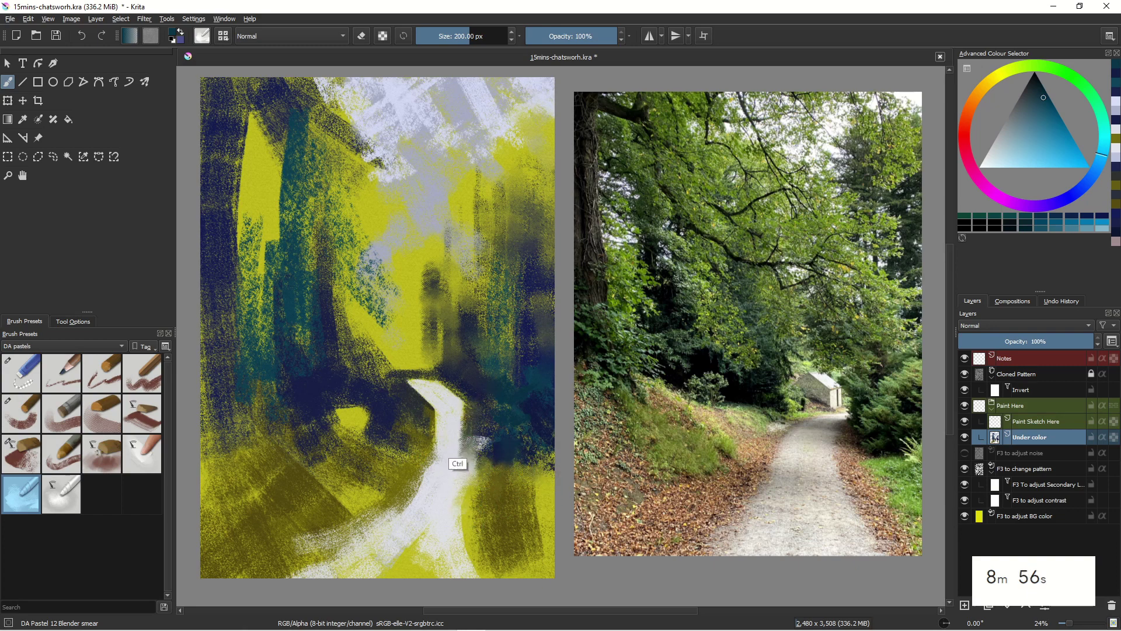
{"action": "key", "text": "ctrl+z"}
{"action": "mouse_move", "coordinate": [483, 416]}
{"action": "left_mouse_down"}
{"action": "mouse_move", "coordinate": [491, 478]}
{"action": "mouse_move", "coordinate": [518, 492]}
{"action": "left_mouse_up"}
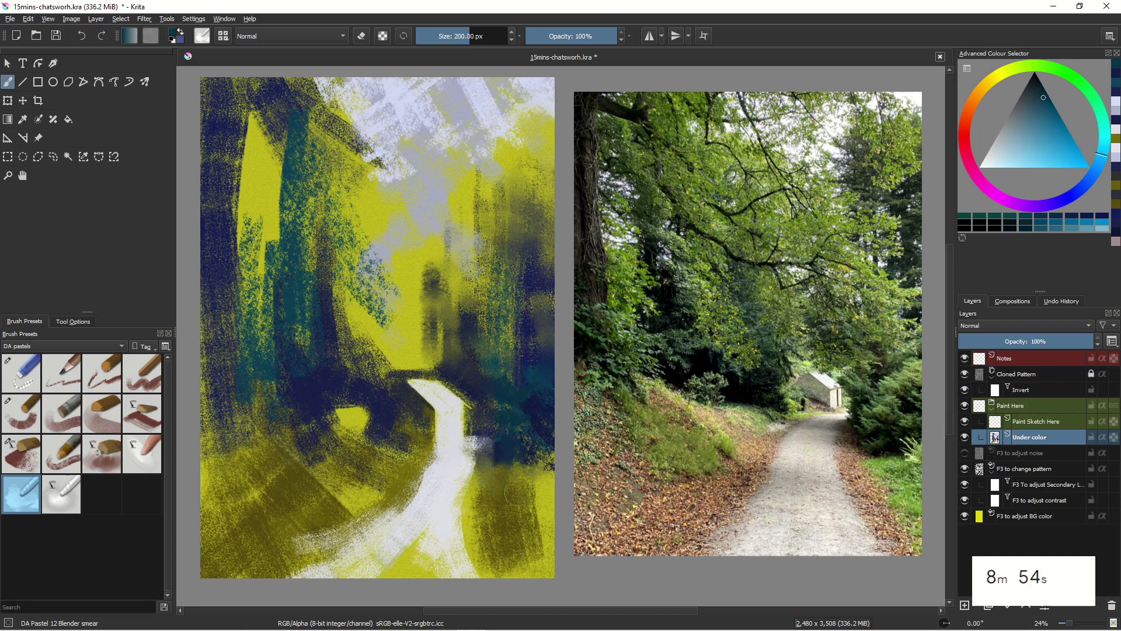
Smear the dark undergrowth above the bank and blend the yellow gaps and canopy among the left-hand trees
{"action": "mouse_move", "coordinate": [390, 413]}
{"action": "left_mouse_down"}
{"action": "mouse_move", "coordinate": [348, 408]}
{"action": "mouse_move", "coordinate": [333, 379]}
{"action": "mouse_move", "coordinate": [366, 433]}
{"action": "left_mouse_up"}
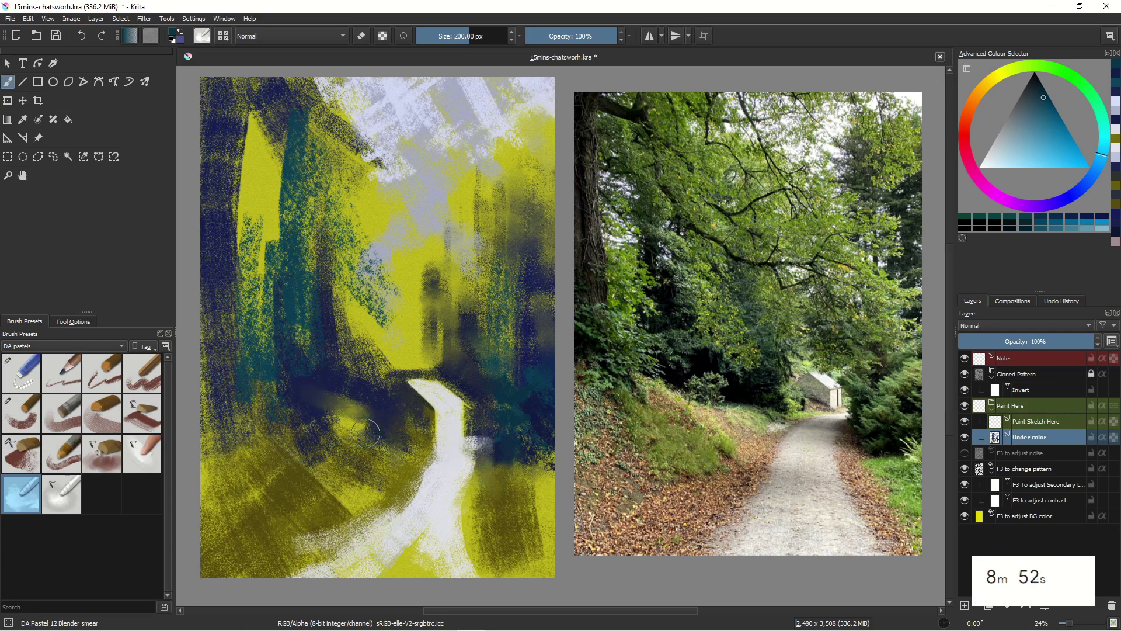
{"action": "left_click_drag", "start_coordinate": [373, 488], "coordinate": [346, 515]}
{"action": "left_click_drag", "start_coordinate": [296, 342], "coordinate": [296, 438]}
{"action": "left_click_drag", "start_coordinate": [304, 309], "coordinate": [291, 425]}
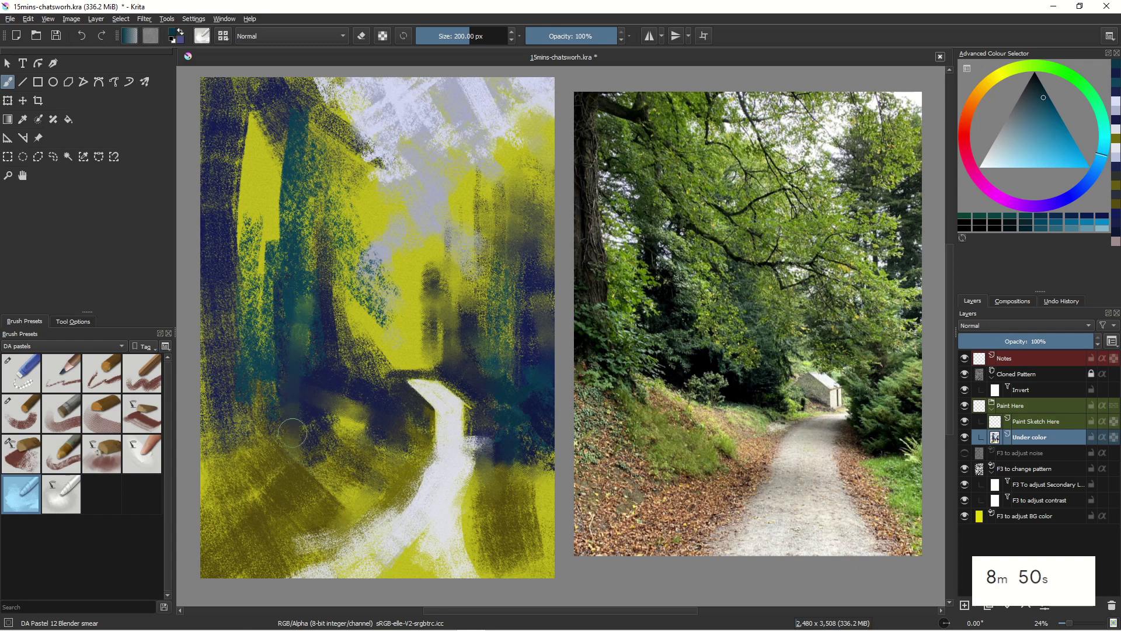
{"action": "mouse_move", "coordinate": [263, 350]}
{"action": "left_mouse_down"}
{"action": "mouse_move", "coordinate": [270, 274]}
{"action": "mouse_move", "coordinate": [233, 175]}
{"action": "mouse_move", "coordinate": [263, 147]}
{"action": "mouse_move", "coordinate": [257, 111]}
{"action": "mouse_move", "coordinate": [274, 100]}
{"action": "mouse_move", "coordinate": [359, 125]}
{"action": "mouse_move", "coordinate": [326, 86]}
{"action": "mouse_move", "coordinate": [354, 171]}
{"action": "mouse_move", "coordinate": [389, 135]}
{"action": "mouse_move", "coordinate": [360, 120]}
{"action": "mouse_move", "coordinate": [438, 95]}
{"action": "mouse_move", "coordinate": [378, 198]}
{"action": "mouse_move", "coordinate": [396, 210]}
{"action": "mouse_move", "coordinate": [335, 283]}
{"action": "mouse_move", "coordinate": [368, 376]}
{"action": "mouse_move", "coordinate": [403, 342]}
{"action": "mouse_move", "coordinate": [444, 359]}
{"action": "mouse_move", "coordinate": [374, 365]}
{"action": "mouse_move", "coordinate": [400, 327]}
{"action": "mouse_move", "coordinate": [420, 362]}
{"action": "mouse_move", "coordinate": [453, 333]}
{"action": "mouse_move", "coordinate": [386, 375]}
{"action": "mouse_move", "coordinate": [379, 358]}
{"action": "left_mouse_up"}
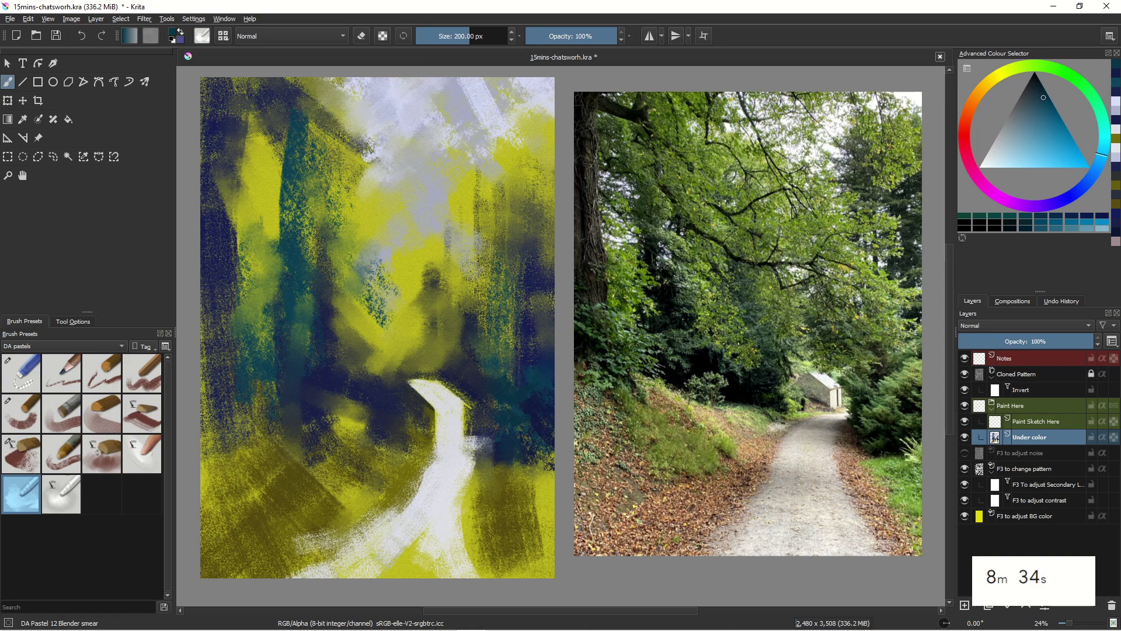
Blend the teal tree and large trunk downward and soften the olive bank up to the path's edge
{"action": "mouse_move", "coordinate": [299, 189]}
{"action": "left_mouse_down"}
{"action": "mouse_move", "coordinate": [280, 326]}
{"action": "mouse_move", "coordinate": [249, 216]}
{"action": "mouse_move", "coordinate": [251, 380]}
{"action": "mouse_move", "coordinate": [228, 224]}
{"action": "mouse_move", "coordinate": [199, 529]}
{"action": "left_mouse_up"}
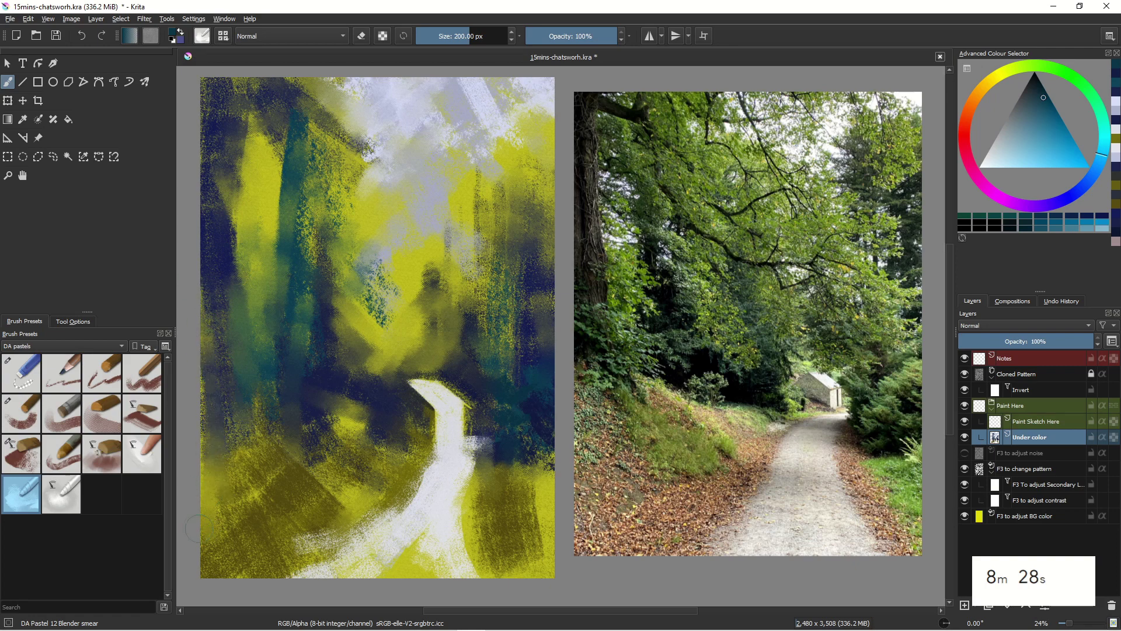
{"action": "mouse_move", "coordinate": [238, 439]}
{"action": "left_mouse_down"}
{"action": "mouse_move", "coordinate": [268, 508]}
{"action": "mouse_move", "coordinate": [257, 444]}
{"action": "mouse_move", "coordinate": [347, 502]}
{"action": "mouse_move", "coordinate": [348, 520]}
{"action": "mouse_move", "coordinate": [307, 435]}
{"action": "mouse_move", "coordinate": [360, 467]}
{"action": "left_mouse_up"}
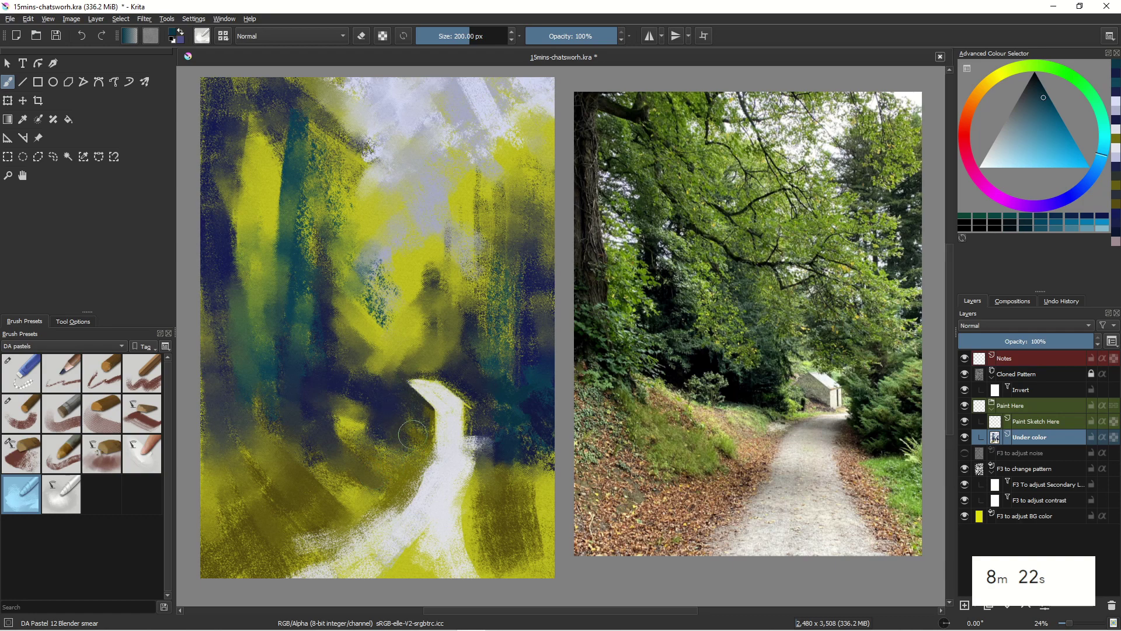
{"action": "left_click_drag", "start_coordinate": [407, 437], "coordinate": [422, 431]}
Smear the right verge, the path's foreground edge and the narrow bend where the path meets the bank
{"action": "mouse_move", "coordinate": [479, 423]}
{"action": "left_mouse_down"}
{"action": "mouse_move", "coordinate": [481, 439]}
{"action": "mouse_move", "coordinate": [555, 458]}
{"action": "mouse_move", "coordinate": [484, 529]}
{"action": "mouse_move", "coordinate": [494, 560]}
{"action": "left_mouse_up"}
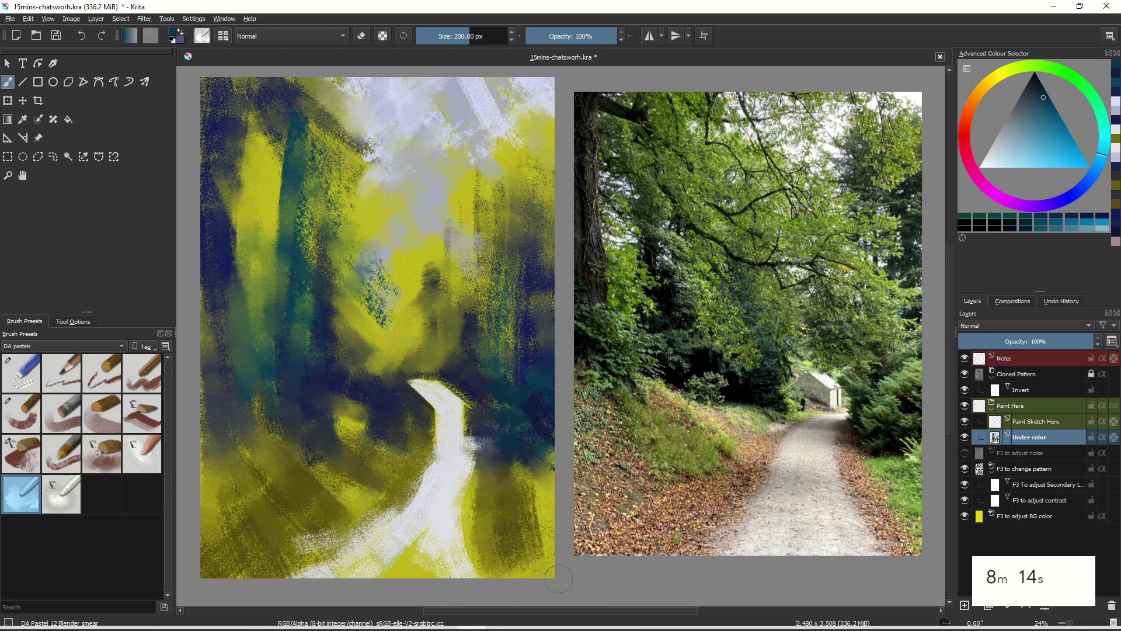
{"action": "mouse_move", "coordinate": [402, 558]}
{"action": "left_mouse_down"}
{"action": "mouse_move", "coordinate": [420, 540]}
{"action": "mouse_move", "coordinate": [266, 590]}
{"action": "left_mouse_up"}
{"action": "left_click_drag", "start_coordinate": [337, 543], "coordinate": [255, 567]}
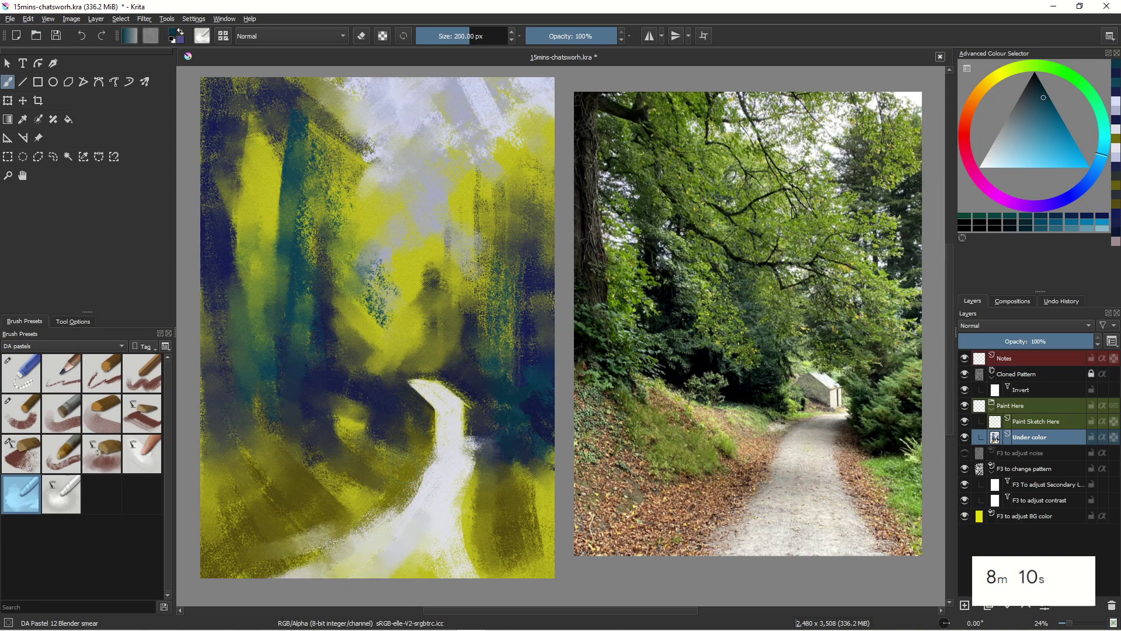
{"action": "left_click_drag", "start_coordinate": [439, 454], "coordinate": [342, 453]}
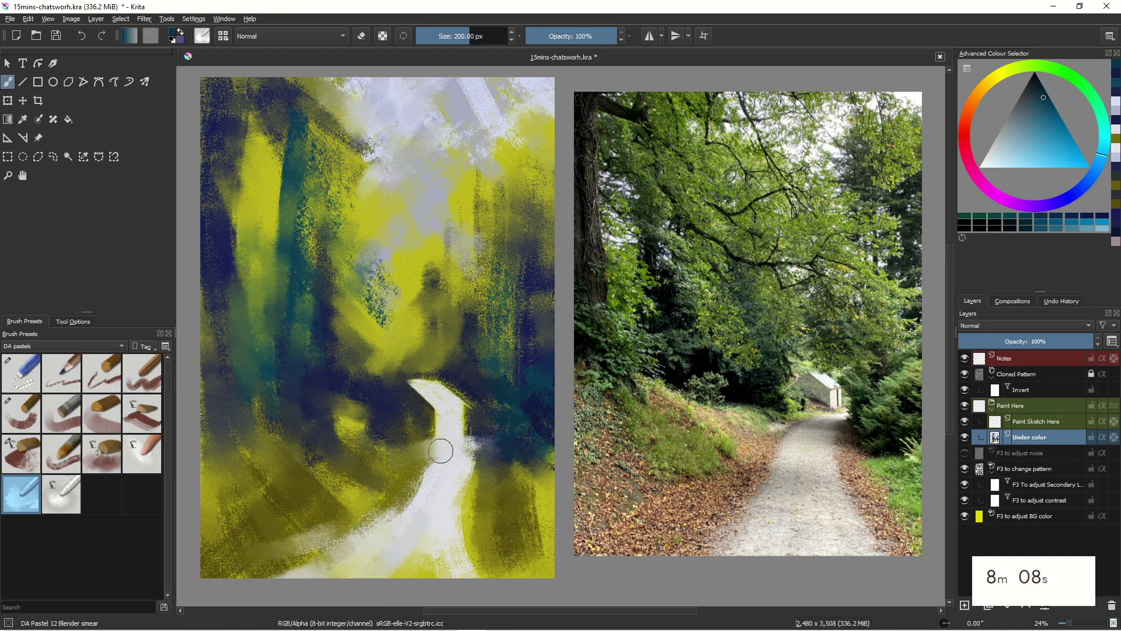
{"action": "left_click_drag", "start_coordinate": [439, 451], "coordinate": [380, 421]}
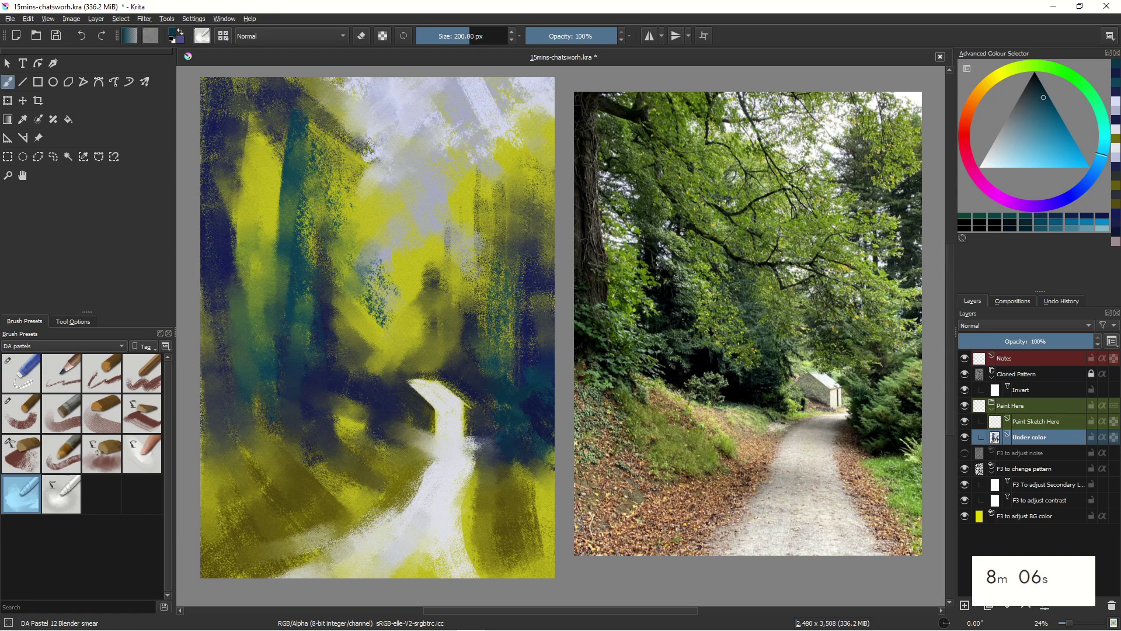
{"action": "left_click_drag", "start_coordinate": [439, 442], "coordinate": [419, 456]}
Blend the lavender sky and draw it down into the trees on the right side of the canvas
{"action": "left_click_drag", "start_coordinate": [444, 109], "coordinate": [479, 170]}
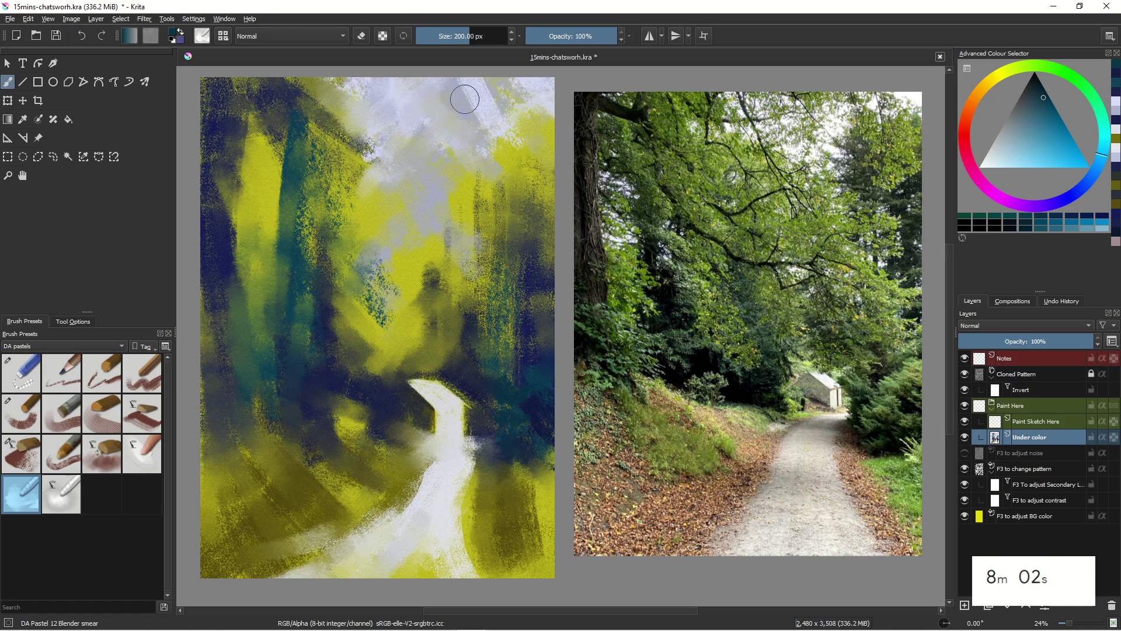
{"action": "mouse_move", "coordinate": [465, 99]}
{"action": "left_mouse_down"}
{"action": "mouse_move", "coordinate": [497, 107]}
{"action": "mouse_move", "coordinate": [486, 84]}
{"action": "mouse_move", "coordinate": [530, 91]}
{"action": "mouse_move", "coordinate": [466, 86]}
{"action": "mouse_move", "coordinate": [502, 119]}
{"action": "mouse_move", "coordinate": [520, 69]}
{"action": "mouse_move", "coordinate": [549, 72]}
{"action": "mouse_move", "coordinate": [553, 190]}
{"action": "mouse_move", "coordinate": [545, 115]}
{"action": "mouse_move", "coordinate": [536, 173]}
{"action": "mouse_move", "coordinate": [543, 86]}
{"action": "mouse_move", "coordinate": [552, 242]}
{"action": "mouse_move", "coordinate": [512, 94]}
{"action": "mouse_move", "coordinate": [494, 112]}
{"action": "mouse_move", "coordinate": [491, 78]}
{"action": "mouse_move", "coordinate": [475, 138]}
{"action": "mouse_move", "coordinate": [477, 309]}
{"action": "mouse_move", "coordinate": [492, 215]}
{"action": "mouse_move", "coordinate": [495, 363]}
{"action": "mouse_move", "coordinate": [487, 182]}
{"action": "mouse_move", "coordinate": [468, 264]}
{"action": "mouse_move", "coordinate": [448, 183]}
{"action": "mouse_move", "coordinate": [452, 261]}
{"action": "mouse_move", "coordinate": [446, 113]}
{"action": "mouse_move", "coordinate": [476, 122]}
{"action": "mouse_move", "coordinate": [487, 351]}
{"action": "mouse_move", "coordinate": [505, 355]}
{"action": "mouse_move", "coordinate": [518, 283]}
{"action": "mouse_move", "coordinate": [522, 373]}
{"action": "mouse_move", "coordinate": [529, 136]}
{"action": "mouse_move", "coordinate": [540, 284]}
{"action": "mouse_move", "coordinate": [557, 80]}
{"action": "mouse_move", "coordinate": [545, 257]}
{"action": "mouse_move", "coordinate": [527, 326]}
{"action": "mouse_move", "coordinate": [520, 168]}
{"action": "mouse_move", "coordinate": [515, 355]}
{"action": "mouse_move", "coordinate": [495, 100]}
{"action": "mouse_move", "coordinate": [500, 347]}
{"action": "mouse_move", "coordinate": [491, 84]}
{"action": "mouse_move", "coordinate": [495, 273]}
{"action": "mouse_move", "coordinate": [481, 365]}
{"action": "mouse_move", "coordinate": [472, 124]}
{"action": "mouse_move", "coordinate": [450, 233]}
{"action": "mouse_move", "coordinate": [464, 283]}
{"action": "mouse_move", "coordinate": [455, 95]}
{"action": "mouse_move", "coordinate": [459, 226]}
{"action": "left_mouse_up"}
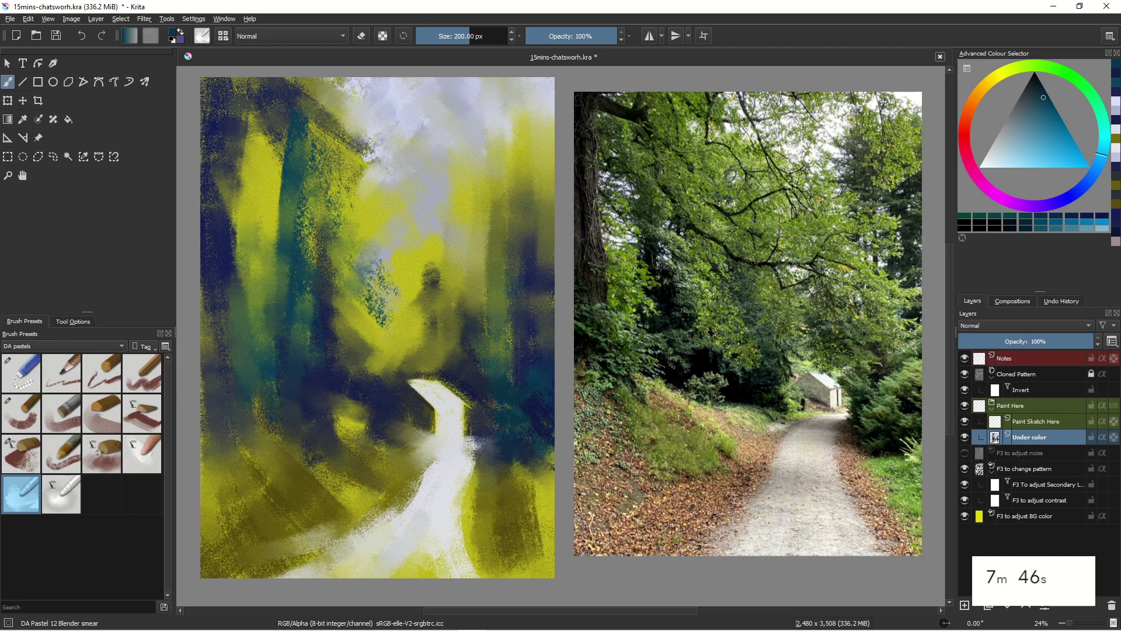
Smear the large trunk, the teal tree's edges and the speckled central foliage into soft blended patches
{"action": "mouse_move", "coordinate": [266, 234]}
{"action": "left_mouse_down"}
{"action": "mouse_move", "coordinate": [305, 82]}
{"action": "mouse_move", "coordinate": [293, 312]}
{"action": "mouse_move", "coordinate": [304, 124]}
{"action": "mouse_move", "coordinate": [284, 309]}
{"action": "mouse_move", "coordinate": [278, 108]}
{"action": "mouse_move", "coordinate": [261, 338]}
{"action": "mouse_move", "coordinate": [285, 309]}
{"action": "mouse_move", "coordinate": [292, 101]}
{"action": "mouse_move", "coordinate": [262, 353]}
{"action": "mouse_move", "coordinate": [268, 89]}
{"action": "mouse_move", "coordinate": [242, 343]}
{"action": "mouse_move", "coordinate": [249, 129]}
{"action": "mouse_move", "coordinate": [223, 358]}
{"action": "mouse_move", "coordinate": [229, 252]}
{"action": "mouse_move", "coordinate": [212, 180]}
{"action": "mouse_move", "coordinate": [200, 232]}
{"action": "mouse_move", "coordinate": [232, 78]}
{"action": "mouse_move", "coordinate": [198, 122]}
{"action": "mouse_move", "coordinate": [188, 334]}
{"action": "mouse_move", "coordinate": [209, 264]}
{"action": "mouse_move", "coordinate": [198, 390]}
{"action": "left_mouse_up"}
{"action": "mouse_move", "coordinate": [368, 233]}
{"action": "left_mouse_down"}
{"action": "mouse_move", "coordinate": [392, 305]}
{"action": "mouse_move", "coordinate": [353, 227]}
{"action": "left_mouse_up"}
{"action": "mouse_move", "coordinate": [374, 431]}
{"action": "left_mouse_down"}
{"action": "mouse_move", "coordinate": [348, 307]}
{"action": "mouse_move", "coordinate": [377, 243]}
{"action": "mouse_move", "coordinate": [336, 345]}
{"action": "mouse_move", "coordinate": [424, 245]}
{"action": "mouse_move", "coordinate": [390, 314]}
{"action": "mouse_move", "coordinate": [446, 273]}
{"action": "mouse_move", "coordinate": [411, 292]}
{"action": "mouse_move", "coordinate": [369, 346]}
{"action": "mouse_move", "coordinate": [423, 326]}
{"action": "mouse_move", "coordinate": [407, 353]}
{"action": "left_mouse_up"}
{"action": "mouse_move", "coordinate": [376, 211]}
{"action": "left_mouse_down"}
{"action": "mouse_move", "coordinate": [450, 267]}
{"action": "mouse_move", "coordinate": [397, 205]}
{"action": "mouse_move", "coordinate": [442, 254]}
{"action": "mouse_move", "coordinate": [349, 195]}
{"action": "mouse_move", "coordinate": [413, 295]}
{"action": "mouse_move", "coordinate": [378, 273]}
{"action": "mouse_move", "coordinate": [376, 304]}
{"action": "mouse_move", "coordinate": [437, 355]}
{"action": "mouse_move", "coordinate": [456, 321]}
{"action": "mouse_move", "coordinate": [497, 374]}
{"action": "mouse_move", "coordinate": [395, 324]}
{"action": "mouse_move", "coordinate": [462, 355]}
{"action": "mouse_move", "coordinate": [382, 346]}
{"action": "mouse_move", "coordinate": [397, 365]}
{"action": "mouse_move", "coordinate": [286, 216]}
{"action": "mouse_move", "coordinate": [352, 305]}
{"action": "mouse_move", "coordinate": [290, 221]}
{"action": "mouse_move", "coordinate": [356, 269]}
{"action": "mouse_move", "coordinate": [422, 287]}
{"action": "left_mouse_up"}
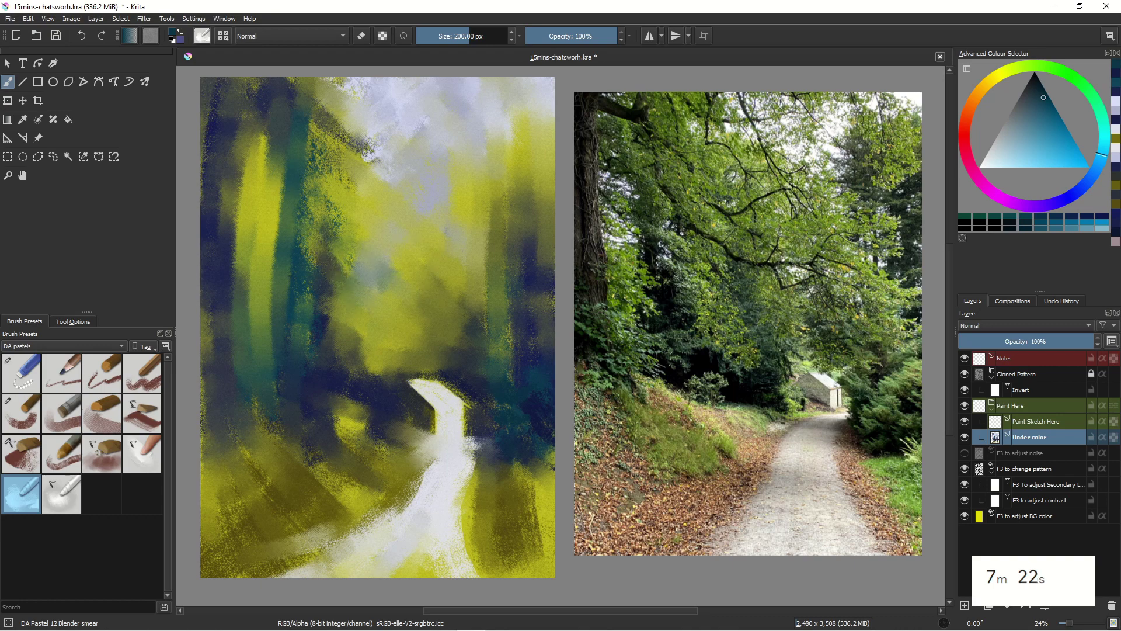
{"action": "left_click_drag", "start_coordinate": [316, 135], "coordinate": [308, 260]}
{"action": "left_click_drag", "start_coordinate": [378, 144], "coordinate": [352, 274]}
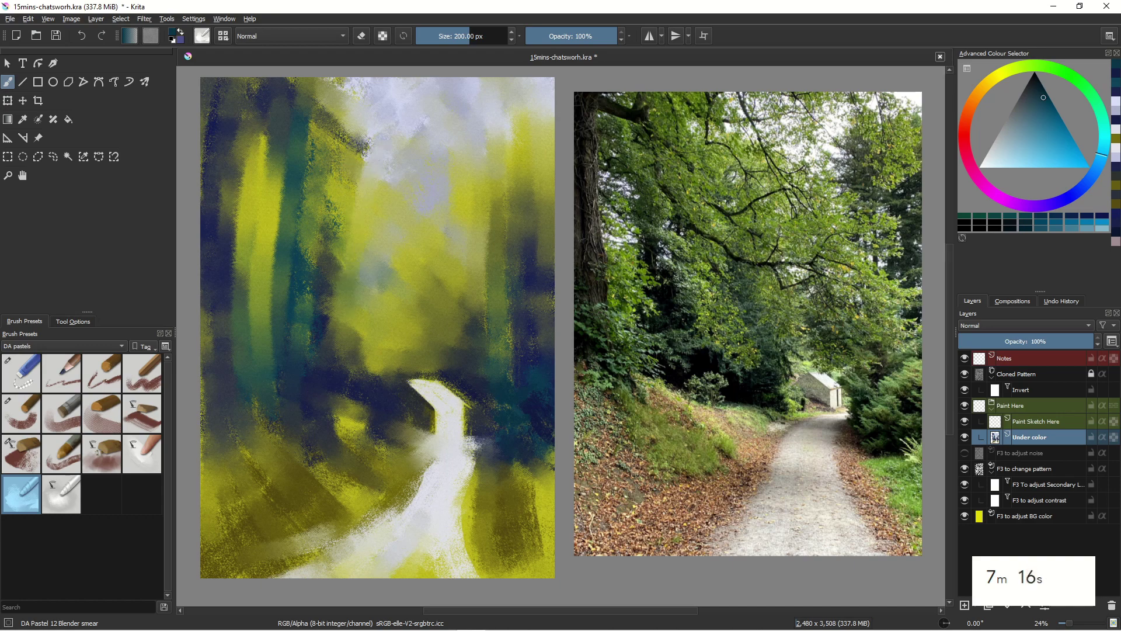
Sample navy with DA Pastel 08 Impact at 47 px and paint a bent branch from the large trunk up into the sky
{"action": "left_click", "coordinate": [24, 451]}
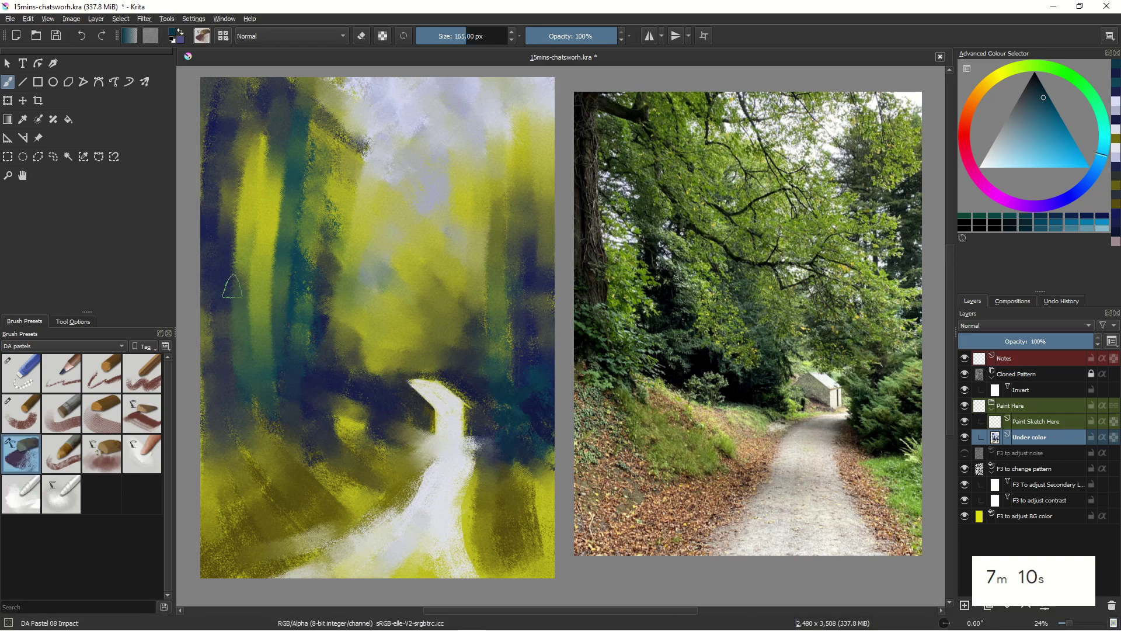
{"action": "left_click", "coordinate": [213, 217], "text": "ctrl"}
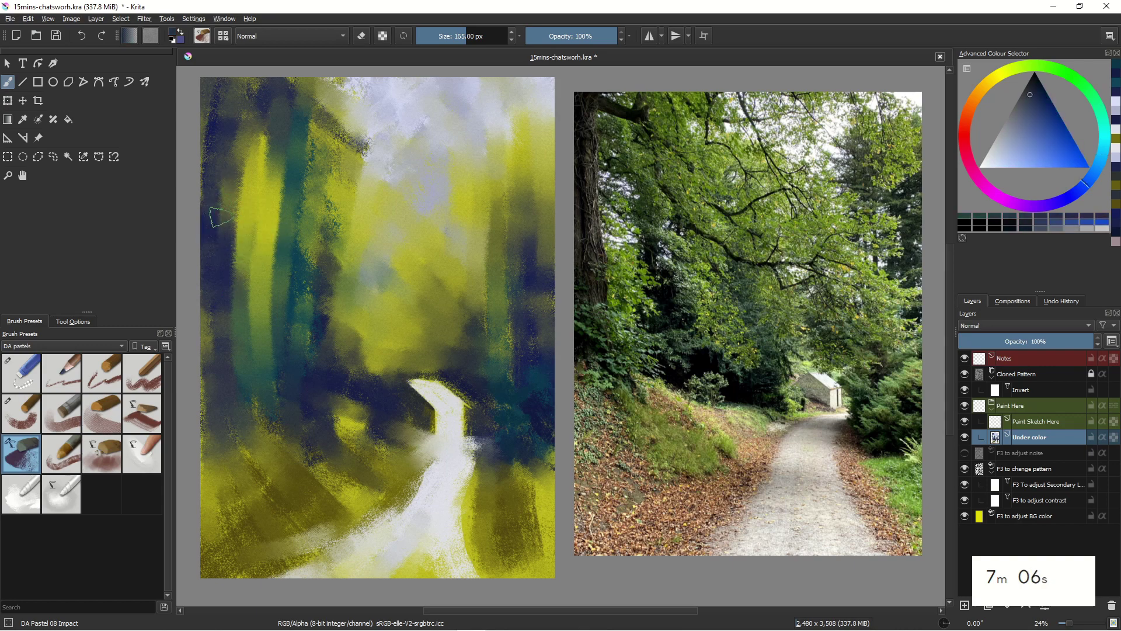
{"action": "left_click", "coordinate": [225, 251], "text": "ctrl"}
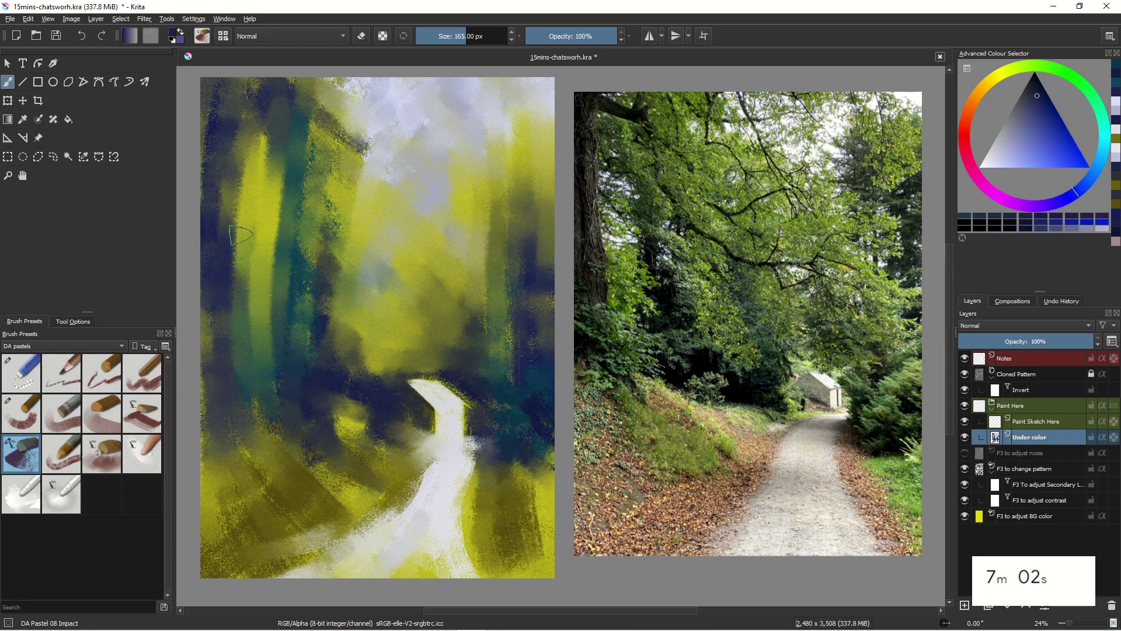
{"action": "key", "text": "bracketleft"}
{"action": "key", "text": "bracketleft"}
{"action": "key", "text": "bracketleft"}
{"action": "key", "text": "bracketleft"}
{"action": "key", "text": "bracketleft"}
{"action": "key", "text": "bracketleft"}
{"action": "key", "text": "bracketright"}
{"action": "left_click_drag", "start_coordinate": [227, 126], "coordinate": [277, 153]}
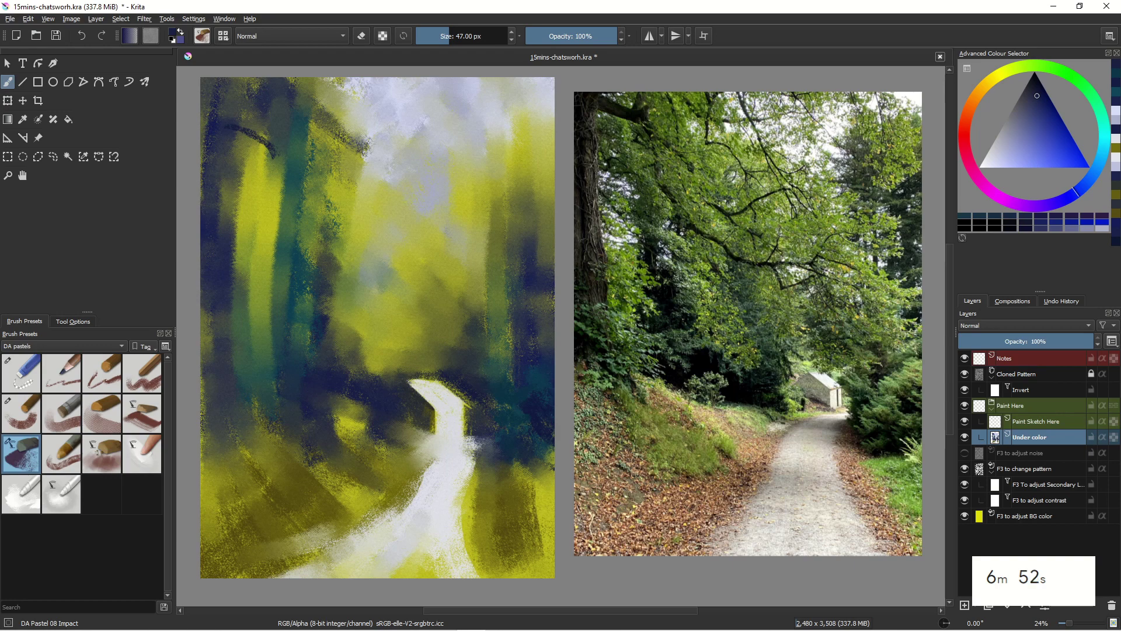
{"action": "key", "text": "ctrl+z"}
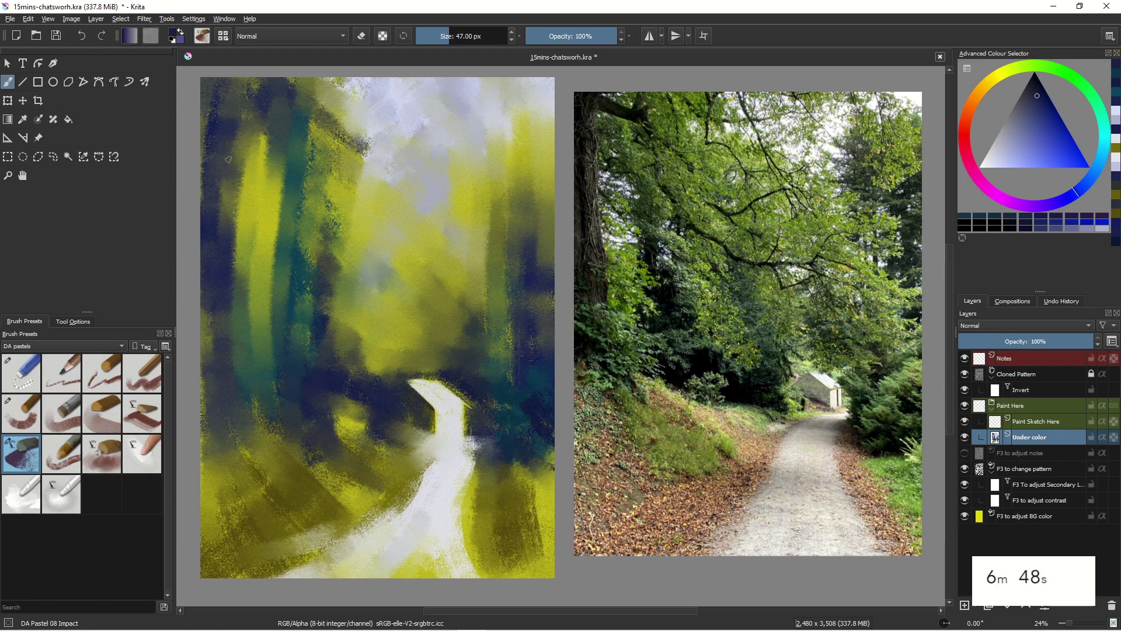
{"action": "mouse_move", "coordinate": [228, 157]}
{"action": "left_mouse_down"}
{"action": "mouse_move", "coordinate": [274, 187]}
{"action": "mouse_move", "coordinate": [292, 184]}
{"action": "mouse_move", "coordinate": [322, 156]}
{"action": "mouse_move", "coordinate": [432, 107]}
{"action": "left_mouse_up"}
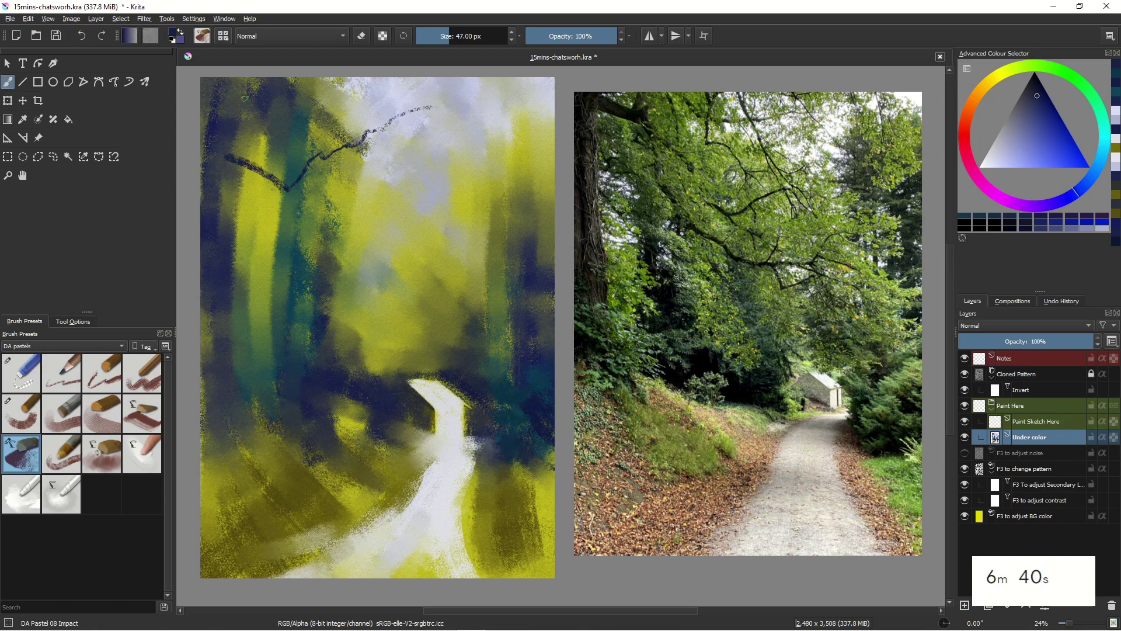
Enlarge the brush to 215 px and darken the upper part of the large trunk with navy strokes
{"action": "key", "text": "bracketright"}
{"action": "key", "text": "bracketright"}
{"action": "key", "text": "bracketright"}
{"action": "key", "text": "bracketright"}
{"action": "key", "text": "bracketright"}
{"action": "key", "text": "bracketright"}
{"action": "key", "text": "bracketright"}
{"action": "key", "text": "bracketright"}
{"action": "key", "text": "bracketright"}
{"action": "key", "text": "bracketright"}
{"action": "key", "text": "bracketright"}
{"action": "key", "text": "bracketright"}
{"action": "key", "text": "bracketright"}
{"action": "key", "text": "bracketright"}
{"action": "key", "text": "bracketright"}
{"action": "key", "text": "bracketright"}
{"action": "key", "text": "bracketright"}
{"action": "key", "text": "bracketright"}
{"action": "key", "text": "bracketright"}
{"action": "key", "text": "bracketright"}
{"action": "mouse_move", "coordinate": [234, 144]}
{"action": "left_mouse_down"}
{"action": "mouse_move", "coordinate": [219, 199]}
{"action": "mouse_move", "coordinate": [225, 264]}
{"action": "left_mouse_up"}
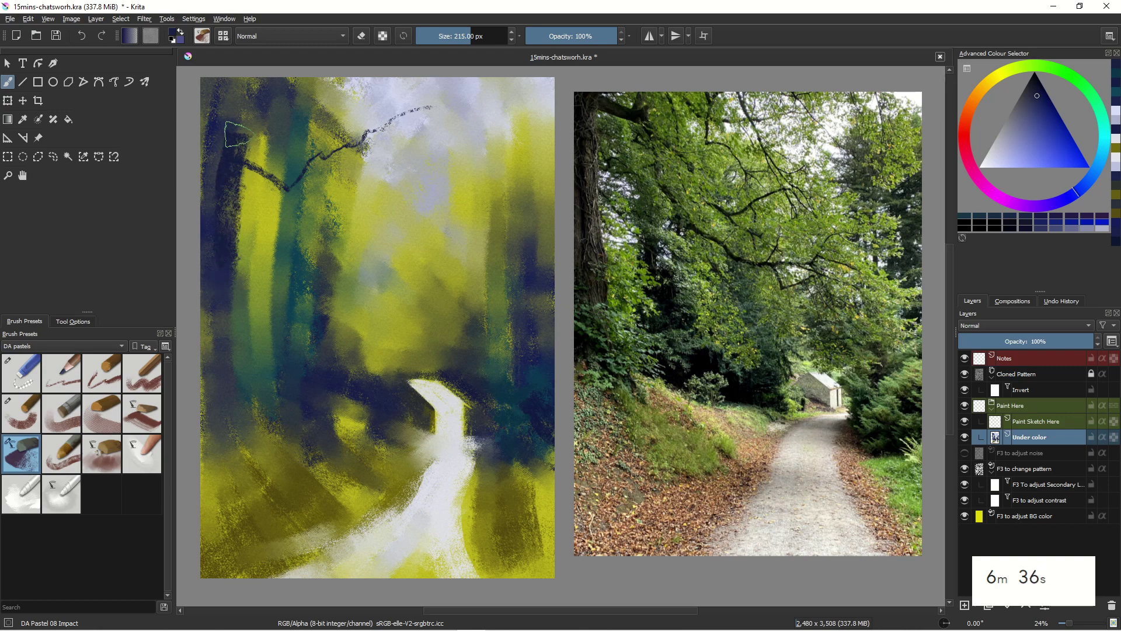
{"action": "left_click_drag", "start_coordinate": [235, 136], "coordinate": [249, 89]}
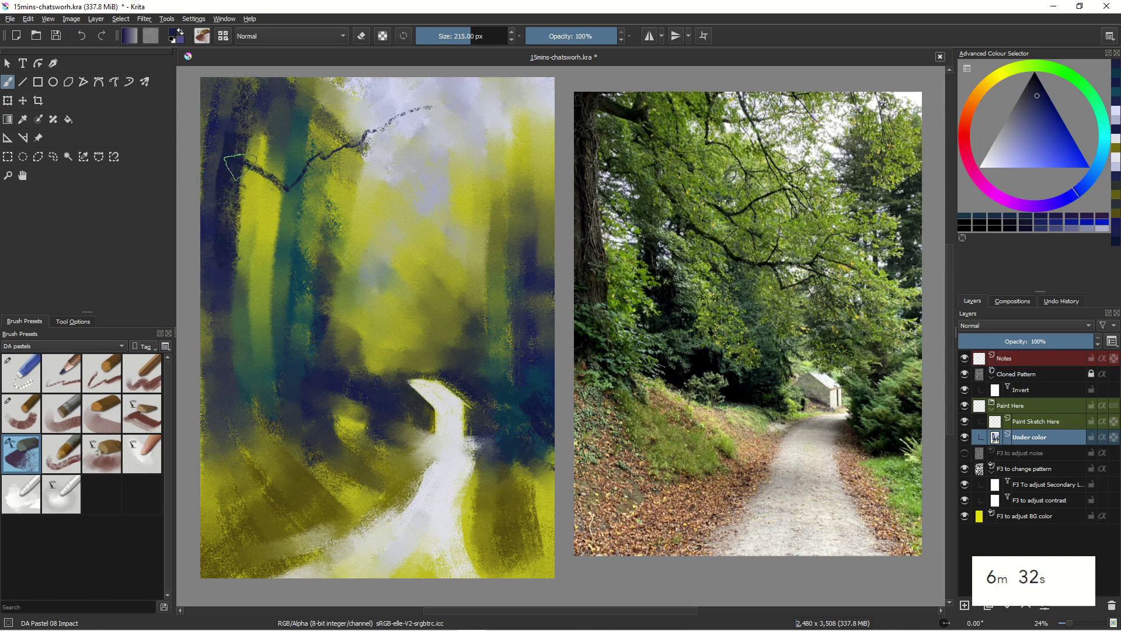
Reduce the brush to 68 px and thicken the base of the branch where it leaves the large trunk
{"action": "key", "text": "bracketleft"}
{"action": "key", "text": "bracketleft"}
{"action": "key", "text": "bracketleft"}
{"action": "key", "text": "bracketleft"}
{"action": "key", "text": "bracketleft"}
{"action": "key", "text": "bracketleft"}
{"action": "key", "text": "bracketleft"}
{"action": "key", "text": "bracketleft"}
{"action": "key", "text": "bracketleft"}
{"action": "key", "text": "bracketleft"}
{"action": "key", "text": "bracketleft"}
{"action": "key", "text": "bracketleft"}
{"action": "key", "text": "bracketleft"}
{"action": "key", "text": "bracketleft"}
{"action": "key", "text": "bracketleft"}
{"action": "key", "text": "bracketleft"}
{"action": "key", "text": "bracketleft"}
{"action": "left_click_drag", "start_coordinate": [236, 167], "coordinate": [274, 188]}
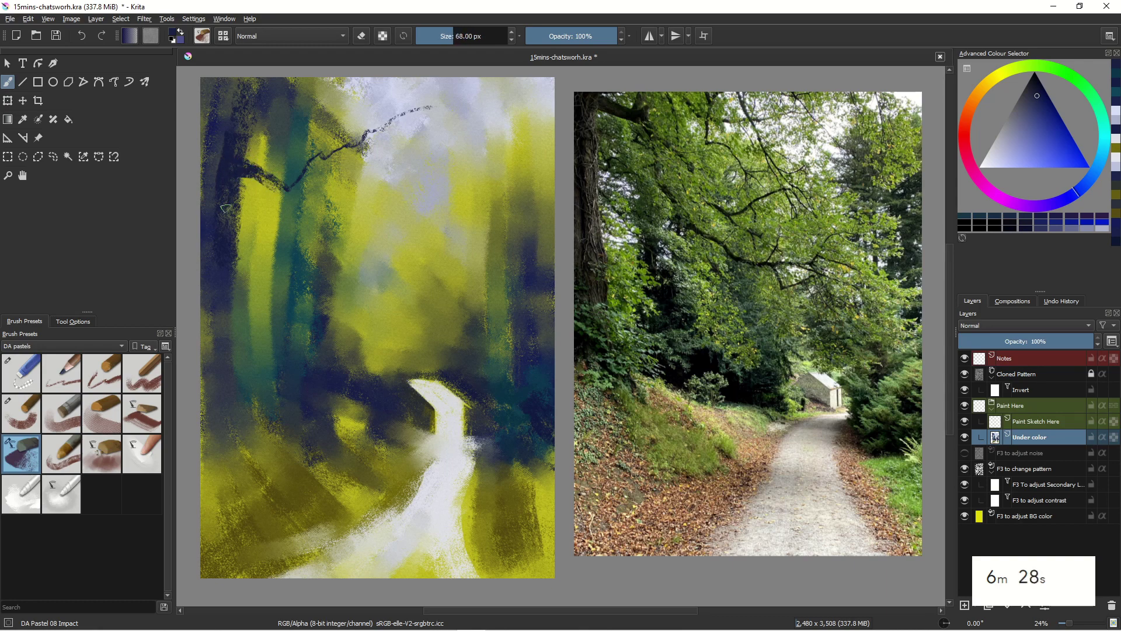
Paint a second navy branch drooping from the first one's bend toward the right-hand trees, reducing the brush to 35 px
{"action": "key", "text": "bracketleft"}
{"action": "key", "text": "bracketleft"}
{"action": "mouse_move", "coordinate": [279, 182]}
{"action": "left_mouse_down"}
{"action": "mouse_move", "coordinate": [310, 162]}
{"action": "mouse_move", "coordinate": [335, 204]}
{"action": "mouse_move", "coordinate": [365, 216]}
{"action": "mouse_move", "coordinate": [395, 257]}
{"action": "mouse_move", "coordinate": [493, 287]}
{"action": "left_mouse_up"}
{"action": "key", "text": "bracketleft"}
{"action": "key", "text": "bracketleft"}
{"action": "key", "text": "bracketleft"}
{"action": "key", "text": "bracketleft"}
{"action": "key", "text": "bracketleft"}
{"action": "key", "text": "bracketleft"}
{"action": "key", "text": "bracketleft"}
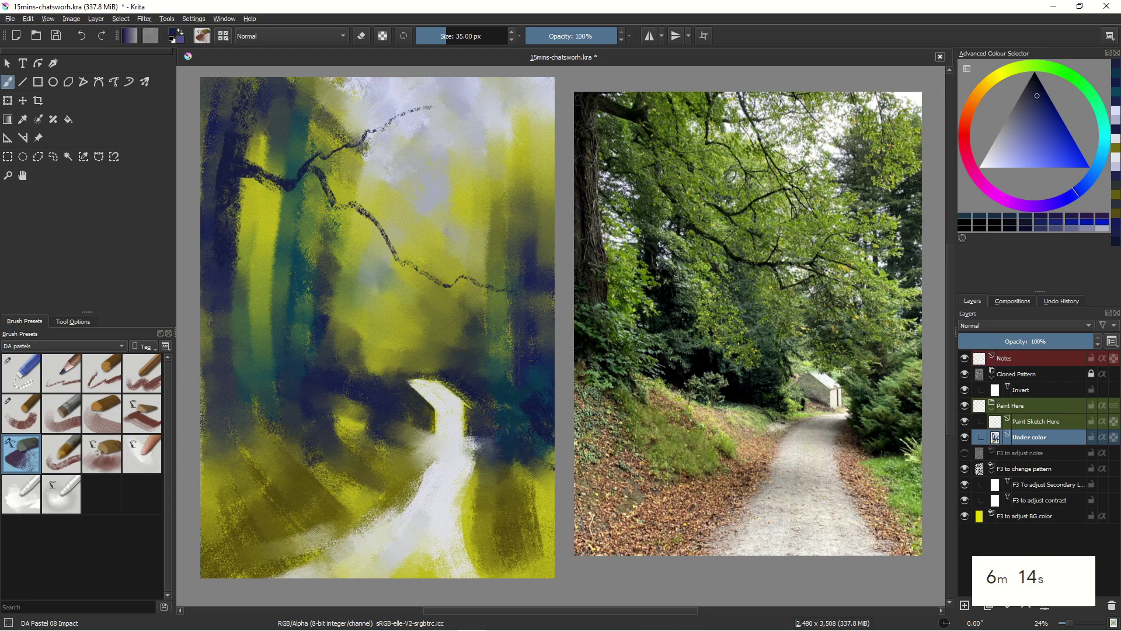
Paint thin navy offshoots drooping from the second branch toward the right-hand trees, reducing the brush to 26 px
{"action": "mouse_move", "coordinate": [413, 270]}
{"action": "left_mouse_down"}
{"action": "mouse_move", "coordinate": [424, 311]}
{"action": "mouse_move", "coordinate": [476, 346]}
{"action": "left_mouse_up"}
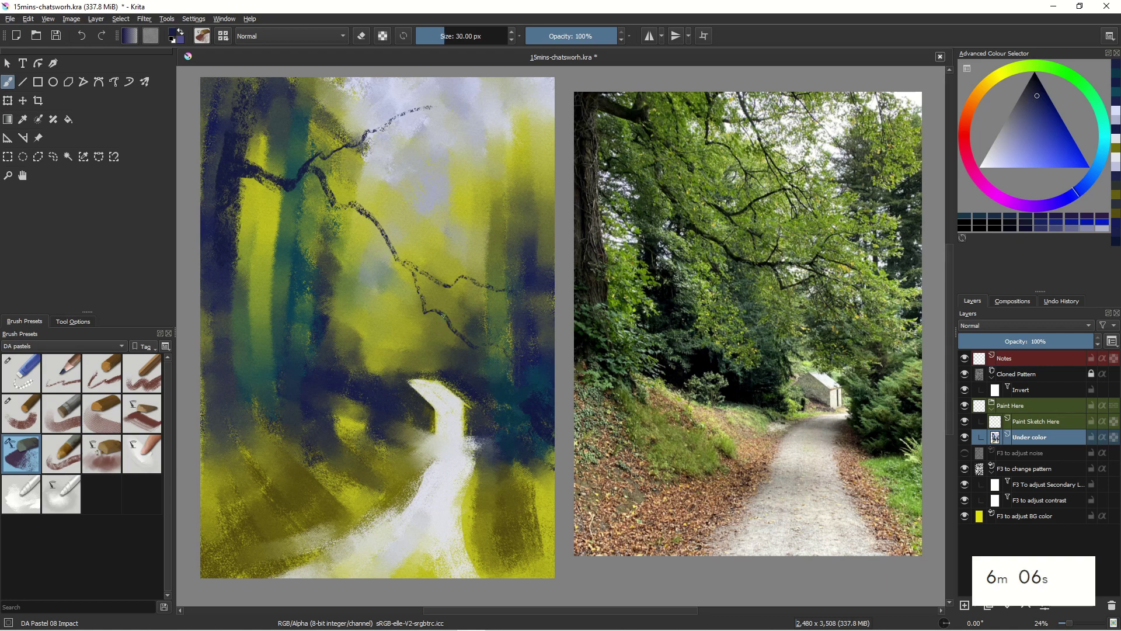
{"action": "key", "text": "["}
{"action": "key", "text": "["}
{"action": "key", "text": "["}
{"action": "key", "text": "["}
{"action": "key", "text": "["}
{"action": "key", "text": "["}
{"action": "key", "text": "["}
{"action": "key", "text": "["}
{"action": "key", "text": "["}
{"action": "key", "text": "["}
{"action": "key", "text": "["}
{"action": "key", "text": "["}
{"action": "key", "text": "["}
{"action": "key", "text": "bracketright"}
{"action": "key", "text": "bracketright"}
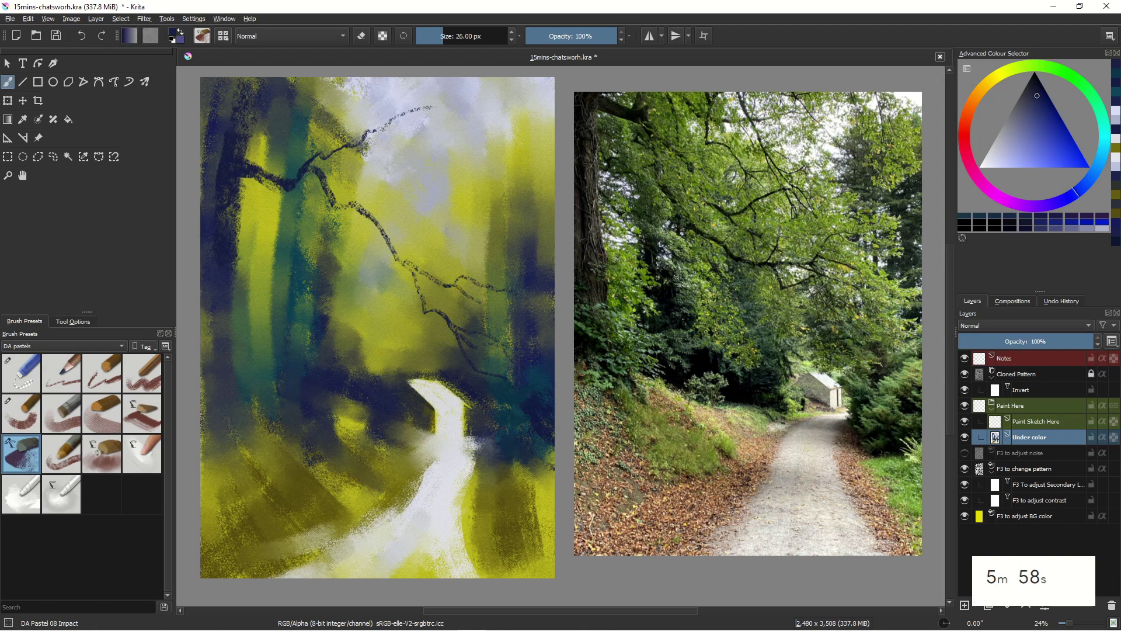
Add fine navy twigs with the 26 px brush, one rising from the second branch and others spreading across the sky from the upper branch
{"action": "mouse_move", "coordinate": [393, 245]}
{"action": "left_mouse_down"}
{"action": "mouse_move", "coordinate": [415, 234]}
{"action": "mouse_move", "coordinate": [448, 241]}
{"action": "mouse_move", "coordinate": [420, 229]}
{"action": "mouse_move", "coordinate": [448, 217]}
{"action": "left_mouse_up"}
{"action": "left_click_drag", "start_coordinate": [392, 116], "coordinate": [517, 126]}
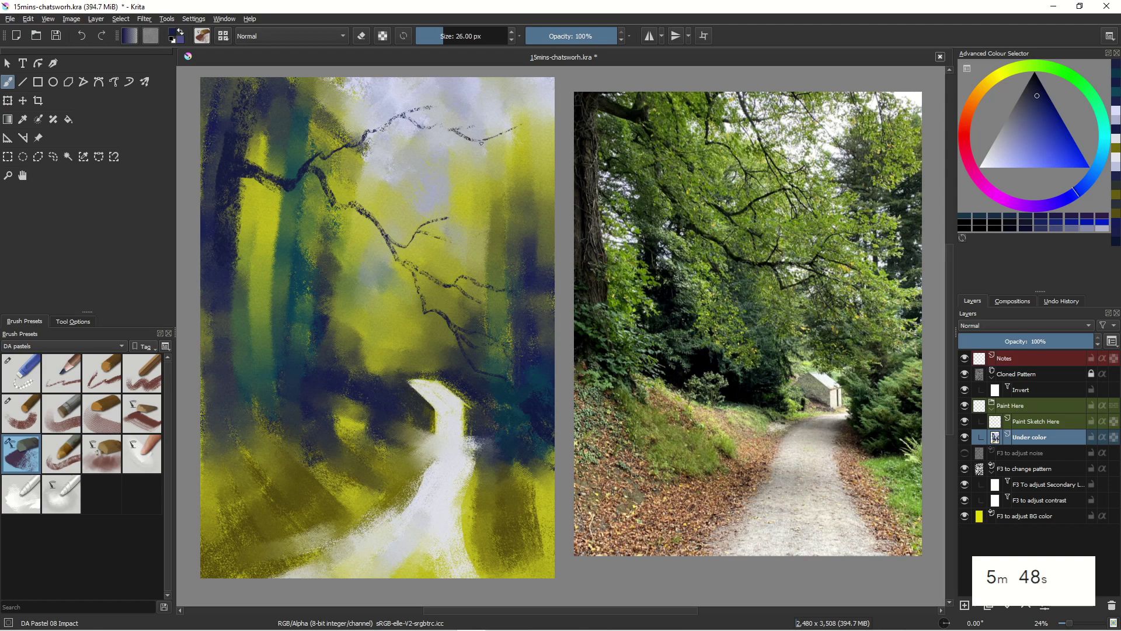
{"action": "left_click_drag", "start_coordinate": [366, 130], "coordinate": [415, 149]}
Enlarge the brush to 47 px and paint a third navy branch from lower on the large trunk, sloping down across the teal trunks
{"action": "key", "text": "bracketright"}
{"action": "key", "text": "bracketright"}
{"action": "key", "text": "bracketright"}
{"action": "key", "text": "bracketright"}
{"action": "key", "text": "bracketright"}
{"action": "key", "text": "bracketright"}
{"action": "key", "text": "bracketright"}
{"action": "key", "text": "bracketright"}
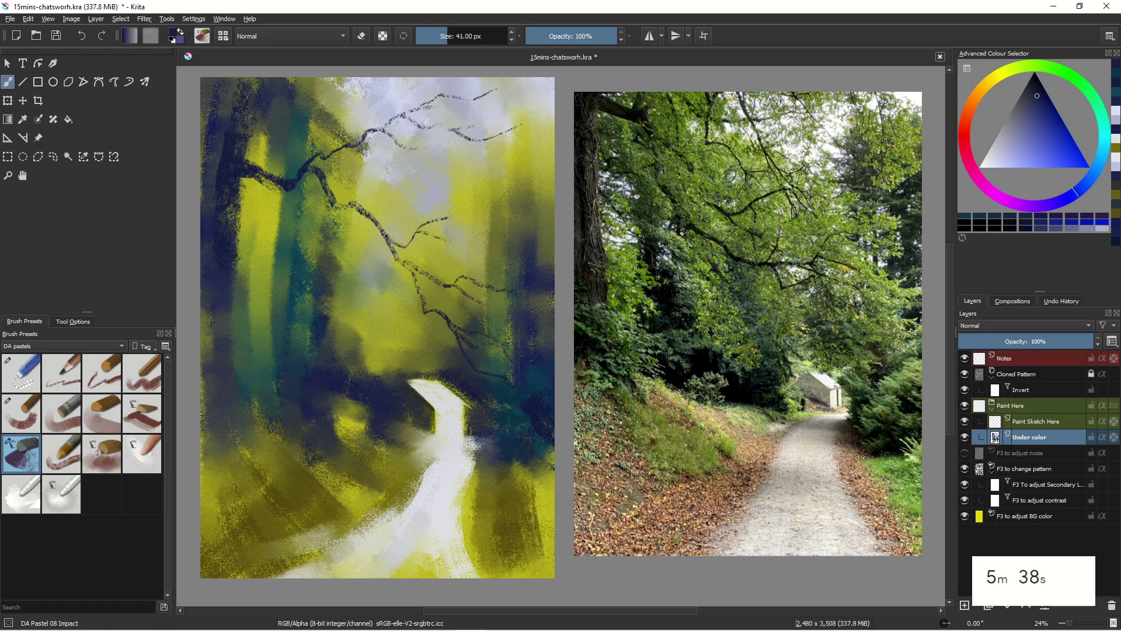
{"action": "mouse_move", "coordinate": [235, 221]}
{"action": "left_mouse_down"}
{"action": "mouse_move", "coordinate": [241, 240]}
{"action": "mouse_move", "coordinate": [363, 339]}
{"action": "left_mouse_up"}
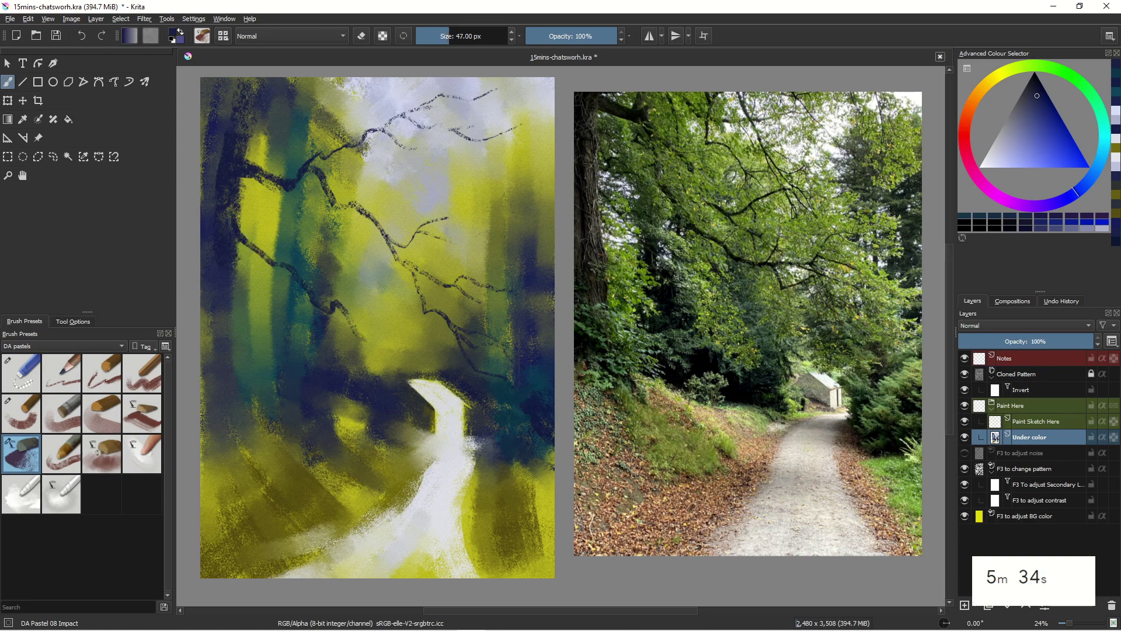
Reduce the brush to 15 px and paint fine twigs fanning out from the end of the third branch above the building
{"action": "key", "text": "bracketleft"}
{"action": "key", "text": "bracketleft"}
{"action": "key", "text": "bracketleft"}
{"action": "key", "text": "bracketleft"}
{"action": "key", "text": "bracketleft"}
{"action": "key", "text": "bracketleft"}
{"action": "key", "text": "bracketleft"}
{"action": "key", "text": "bracketleft"}
{"action": "key", "text": "bracketleft"}
{"action": "key", "text": "bracketleft"}
{"action": "left_click_drag", "start_coordinate": [369, 313], "coordinate": [407, 321]}
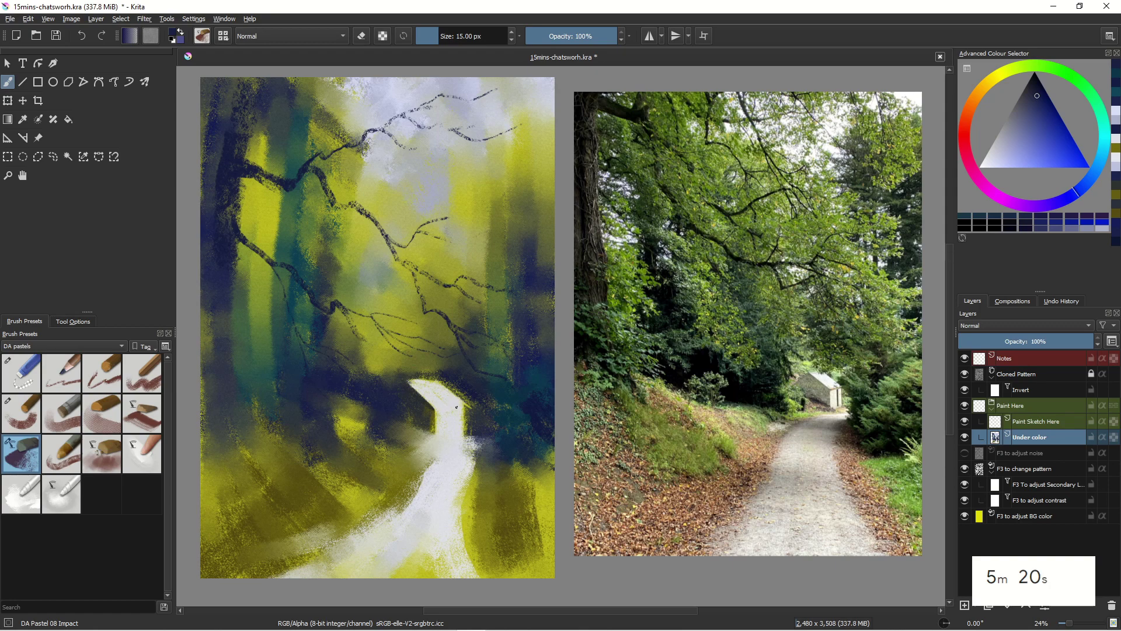
Enlarge the brush to 24 px and paint the navy doorway and roof-edge shadow on the small white building
{"action": "key", "text": "bracketright"}
{"action": "key", "text": "bracketright"}
{"action": "left_click_drag", "start_coordinate": [454, 409], "coordinate": [456, 436]}
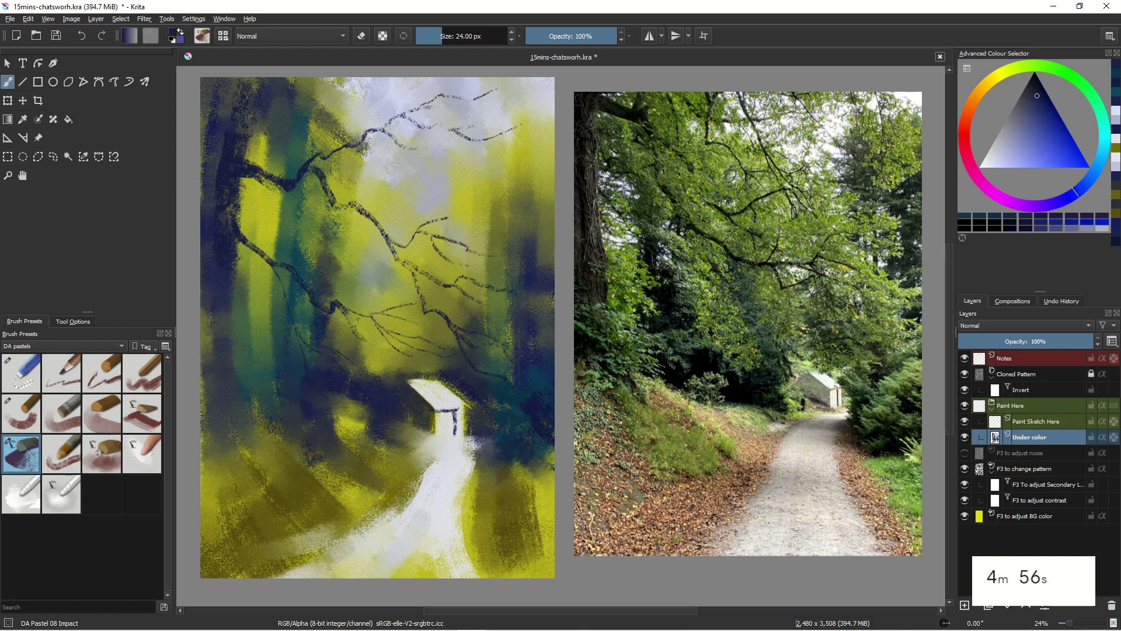
Add thin hanging twigs along the second and third branches with the 24 px navy brush
{"action": "left_click_drag", "start_coordinate": [361, 314], "coordinate": [377, 356]}
{"action": "left_click_drag", "start_coordinate": [255, 250], "coordinate": [269, 309]}
{"action": "left_click_drag", "start_coordinate": [331, 203], "coordinate": [365, 267]}
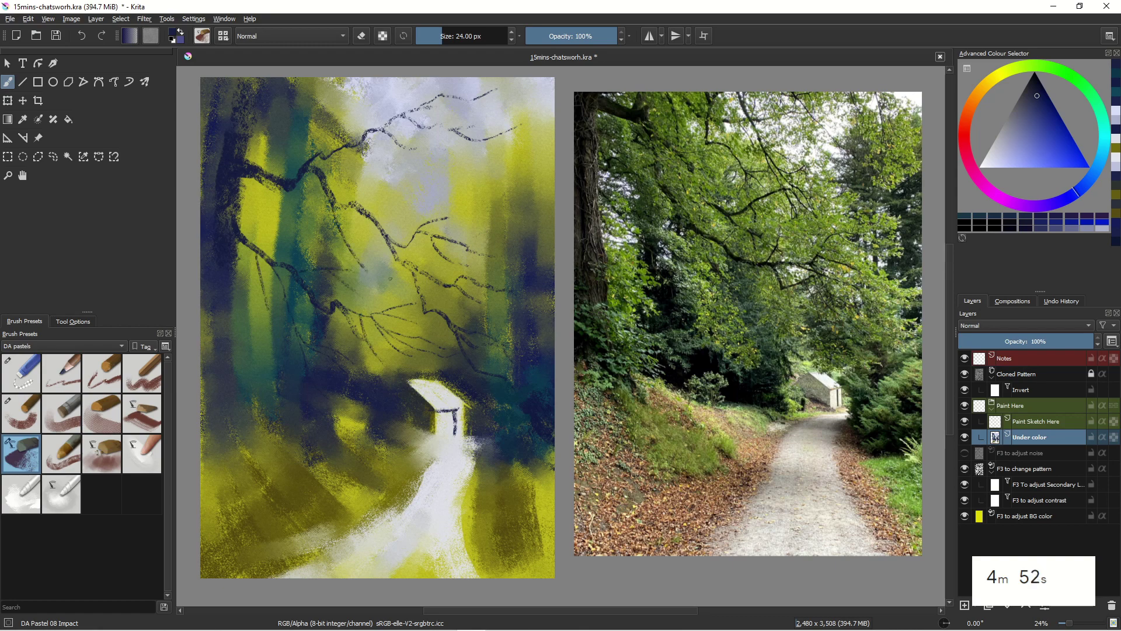
{"action": "left_click_drag", "start_coordinate": [368, 210], "coordinate": [409, 218]}
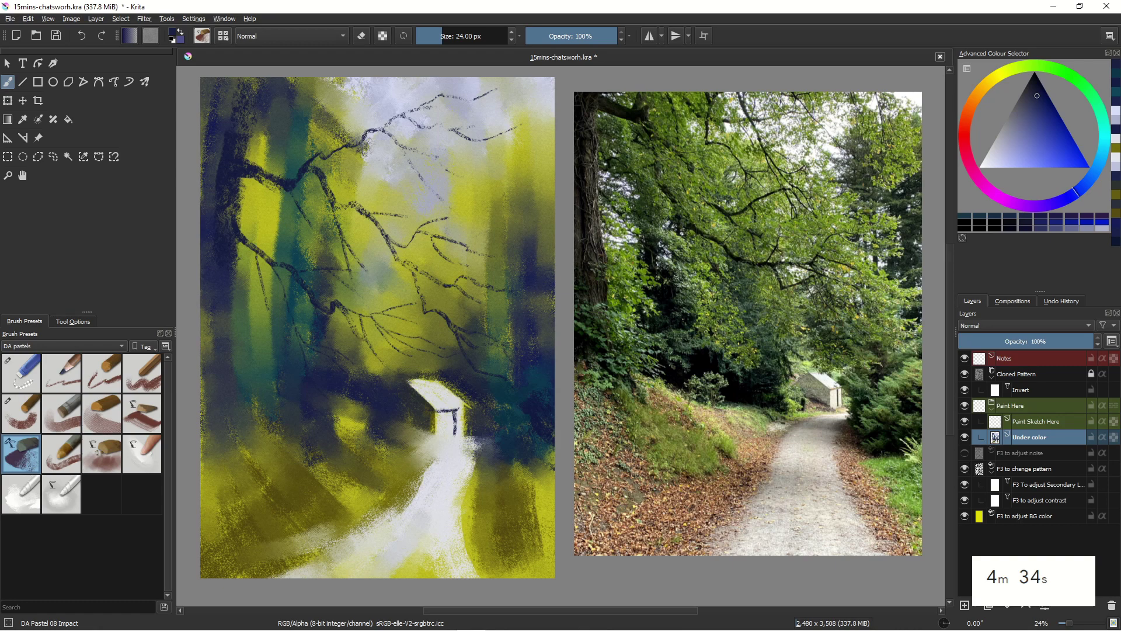
Sign the painting with the artist's name in navy at the canvas's lower-left corner
{"action": "mouse_move", "coordinate": [220, 552]}
{"action": "left_mouse_down"}
{"action": "mouse_move", "coordinate": [214, 565]}
{"action": "mouse_move", "coordinate": [229, 568]}
{"action": "left_mouse_up"}
{"action": "mouse_move", "coordinate": [221, 555]}
{"action": "left_mouse_down"}
{"action": "mouse_move", "coordinate": [237, 550]}
{"action": "mouse_move", "coordinate": [245, 568]}
{"action": "mouse_move", "coordinate": [248, 549]}
{"action": "mouse_move", "coordinate": [261, 566]}
{"action": "mouse_move", "coordinate": [282, 560]}
{"action": "left_mouse_up"}
{"action": "left_click_drag", "start_coordinate": [282, 555], "coordinate": [297, 569]}
{"action": "mouse_move", "coordinate": [308, 537]}
{"action": "left_mouse_down"}
{"action": "mouse_move", "coordinate": [304, 569]}
{"action": "mouse_move", "coordinate": [314, 551]}
{"action": "left_mouse_up"}
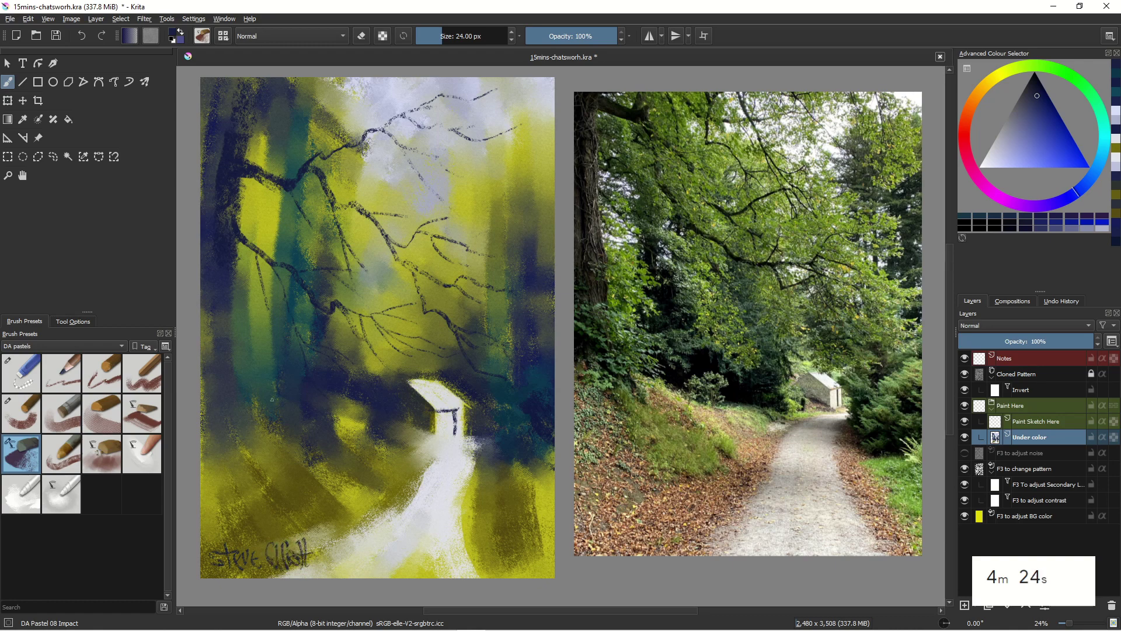